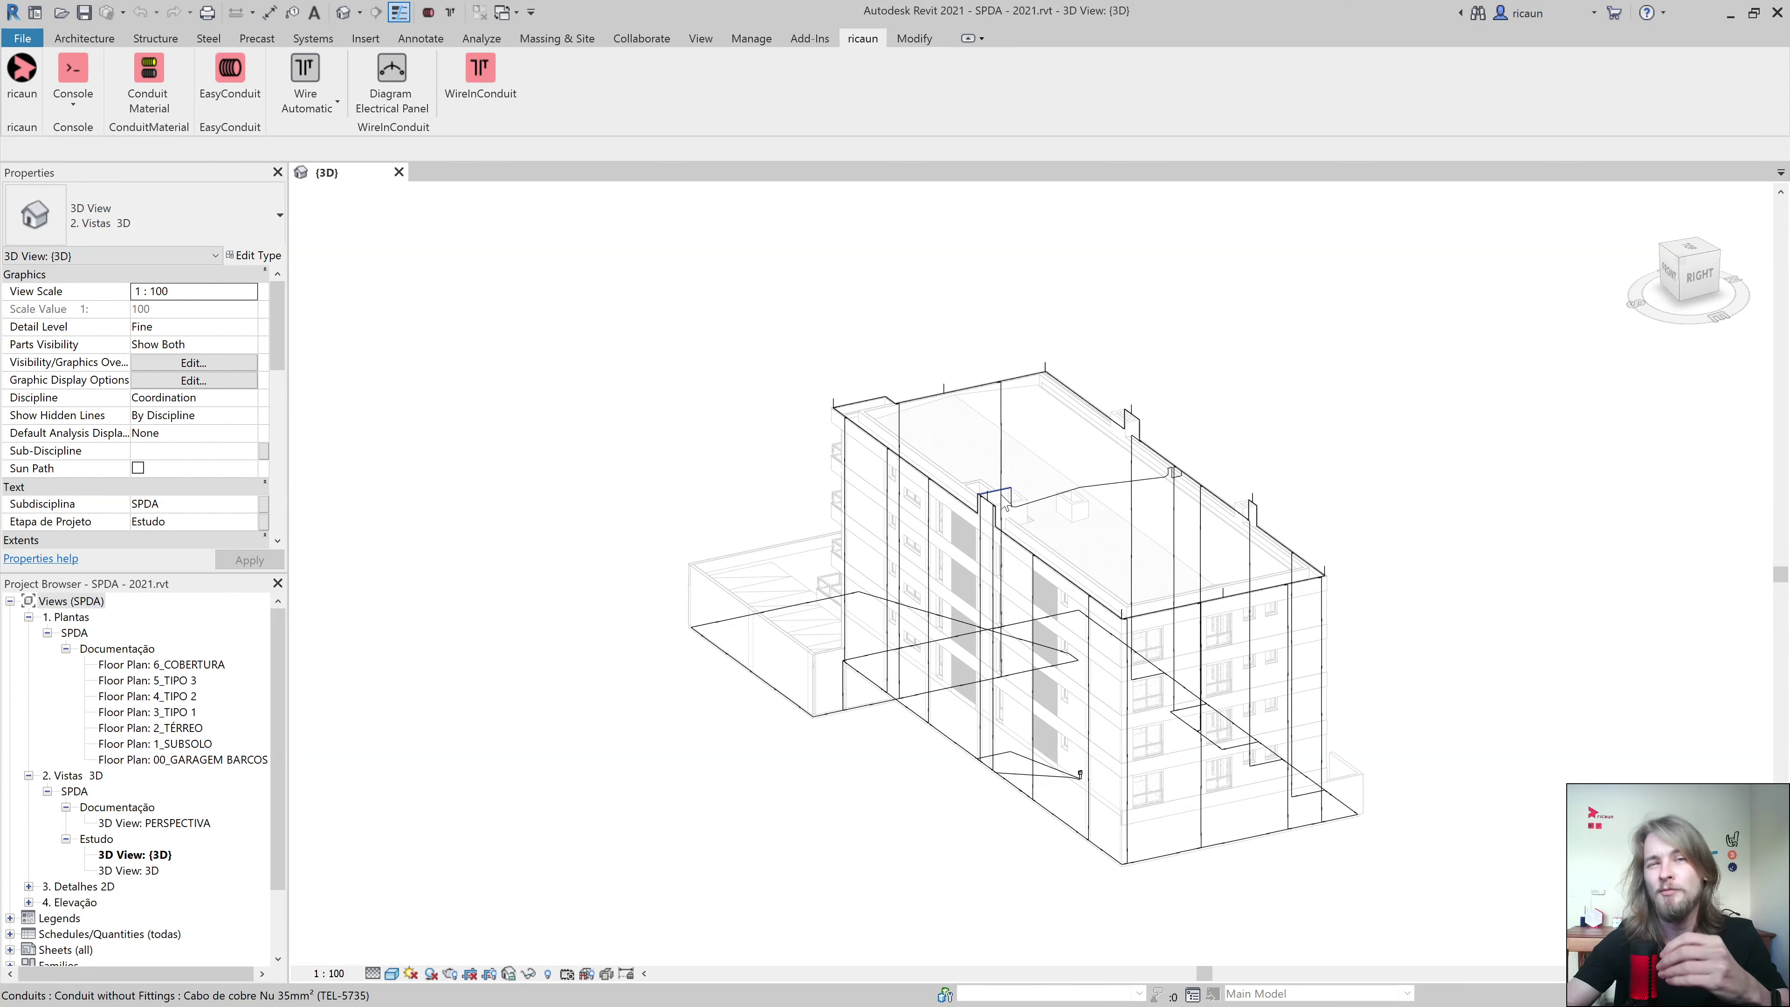
Zoom into the roof area to close in on the copper conduit runs.
scroll(1006, 504, "up", 10)
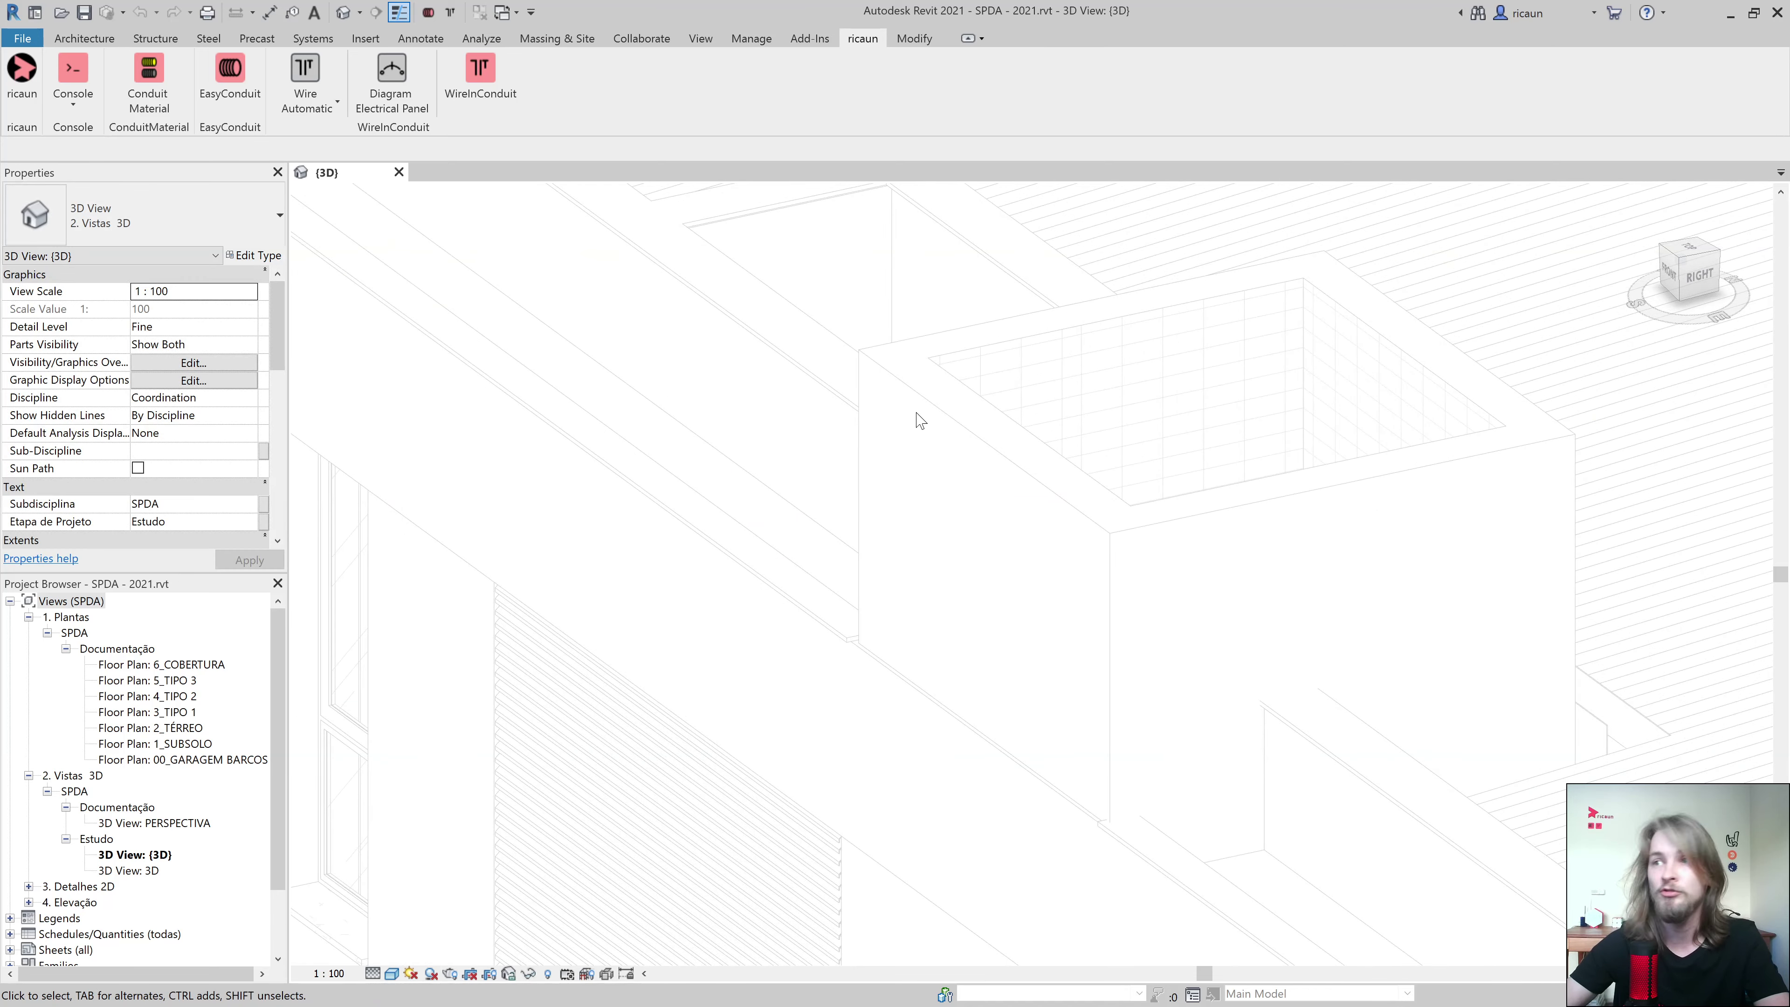
middle_click_drag(887, 547, 713, 684)
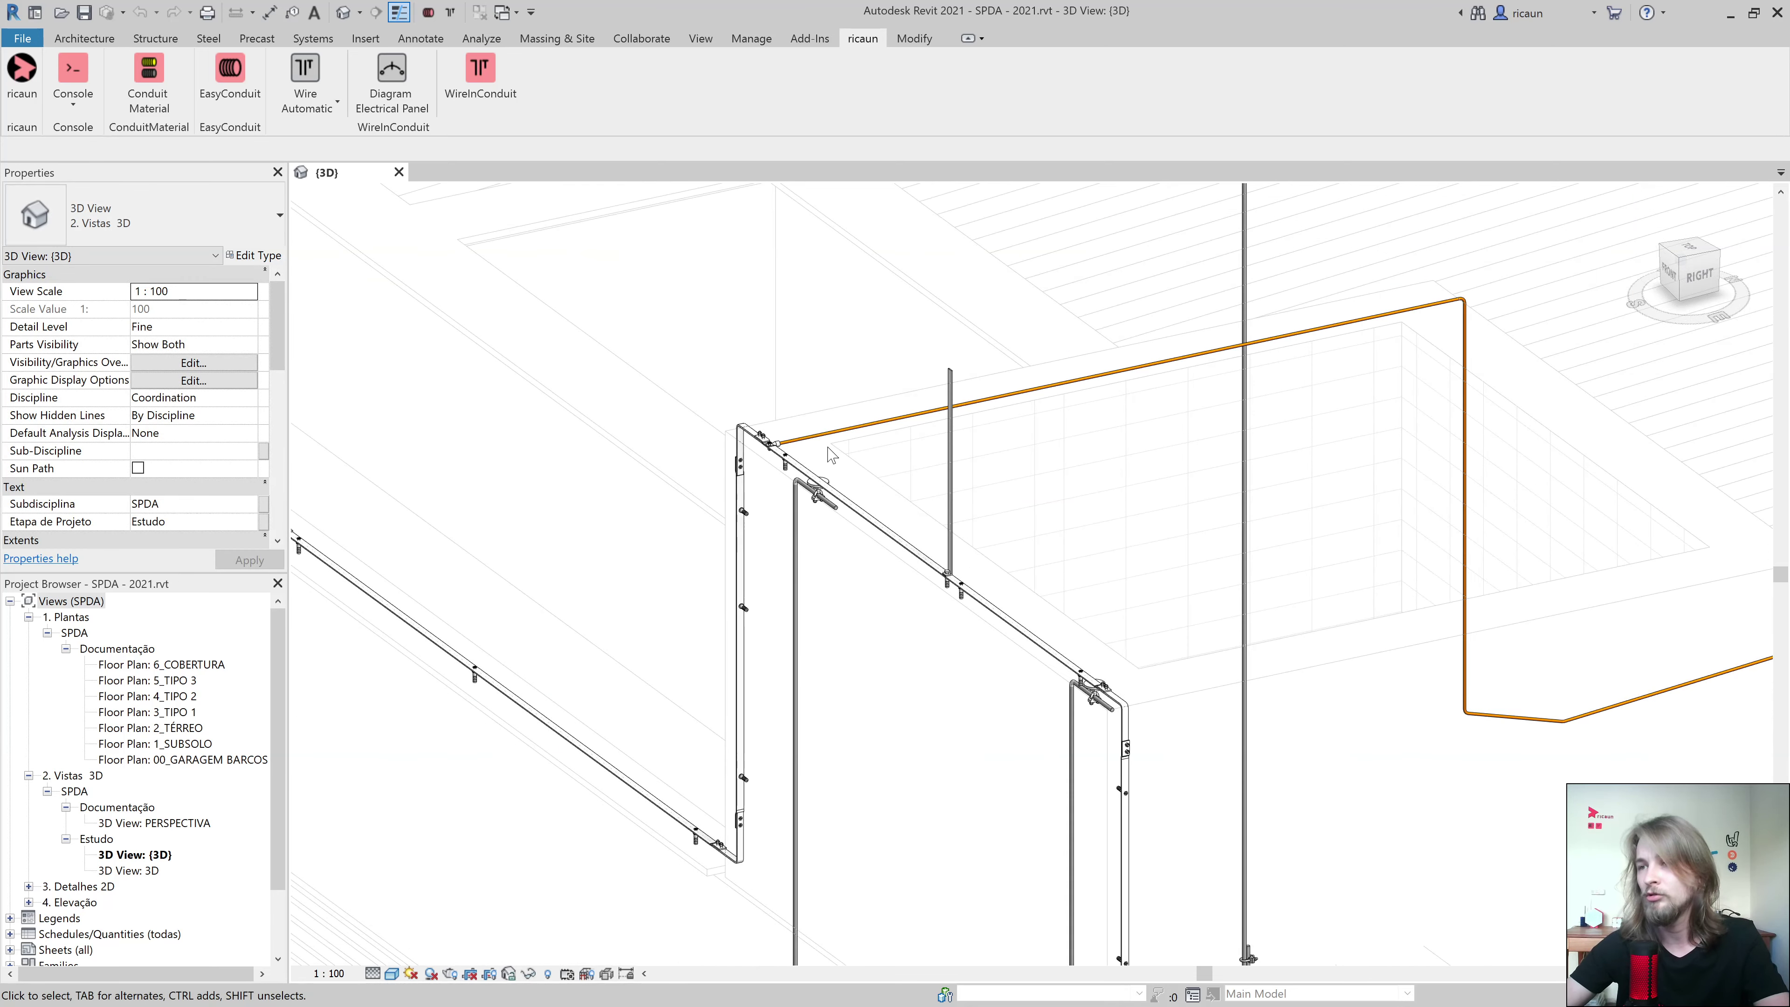
scroll(801, 455, "up", 2)
scroll(801, 455, "up", 2)
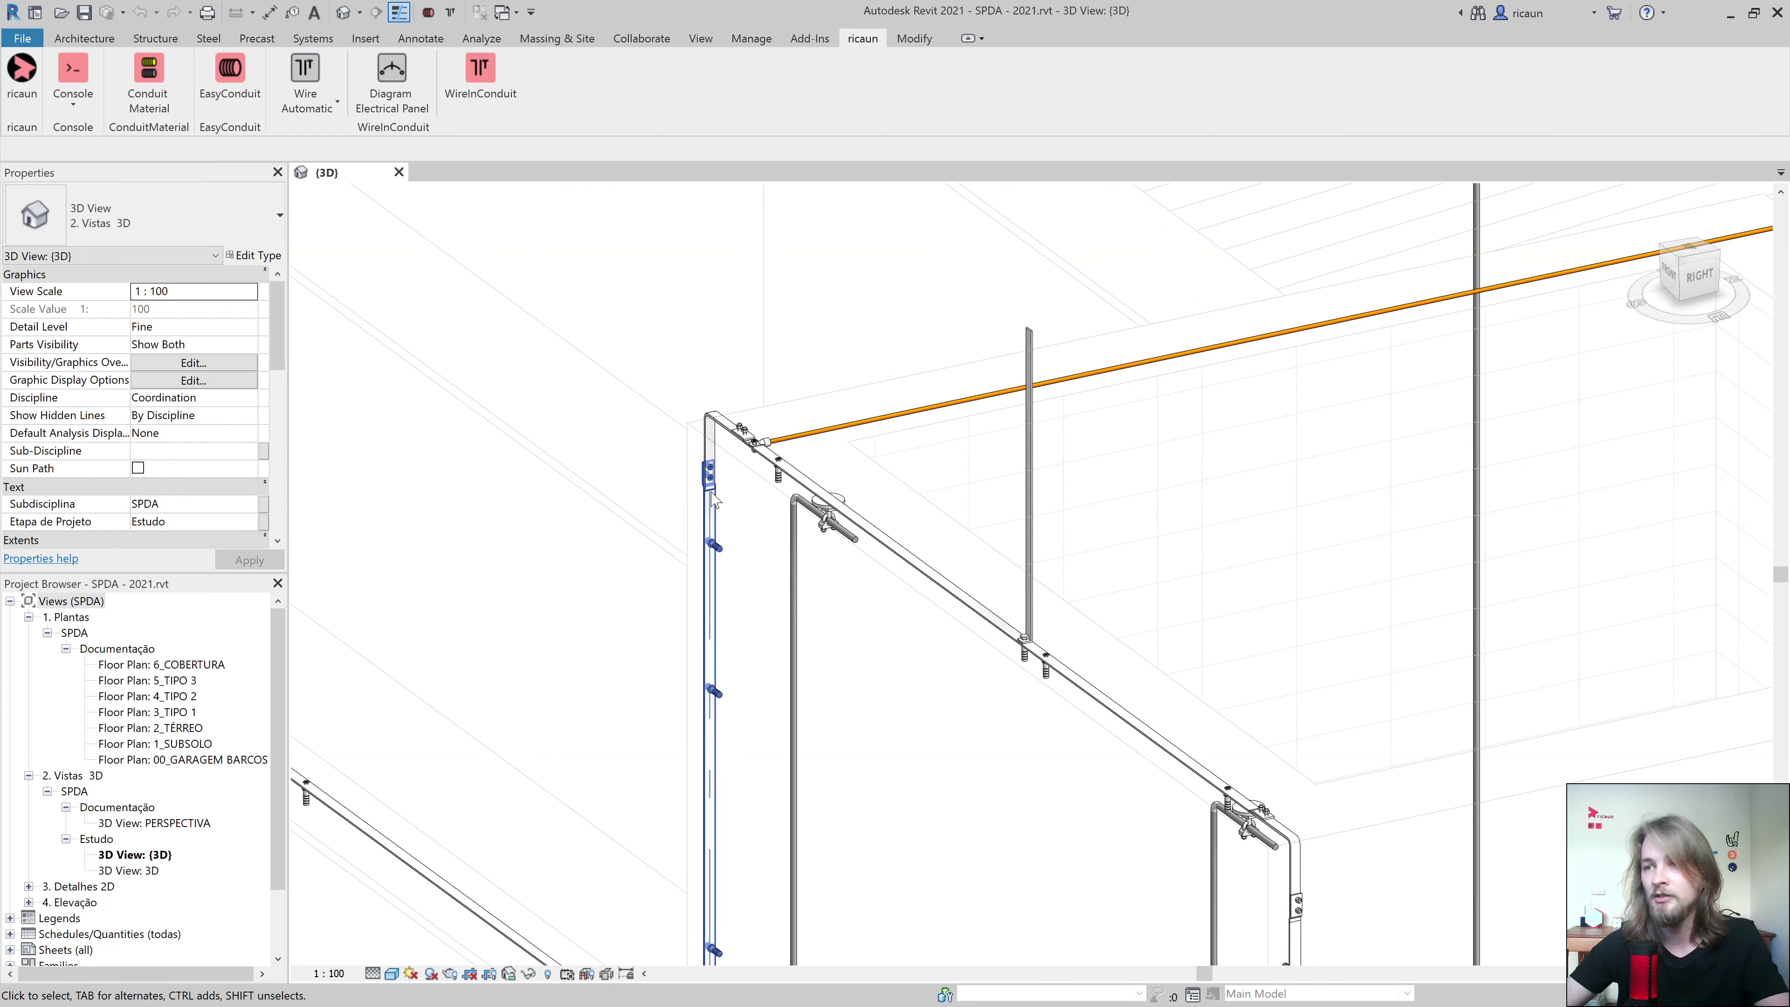
left_click(718, 461)
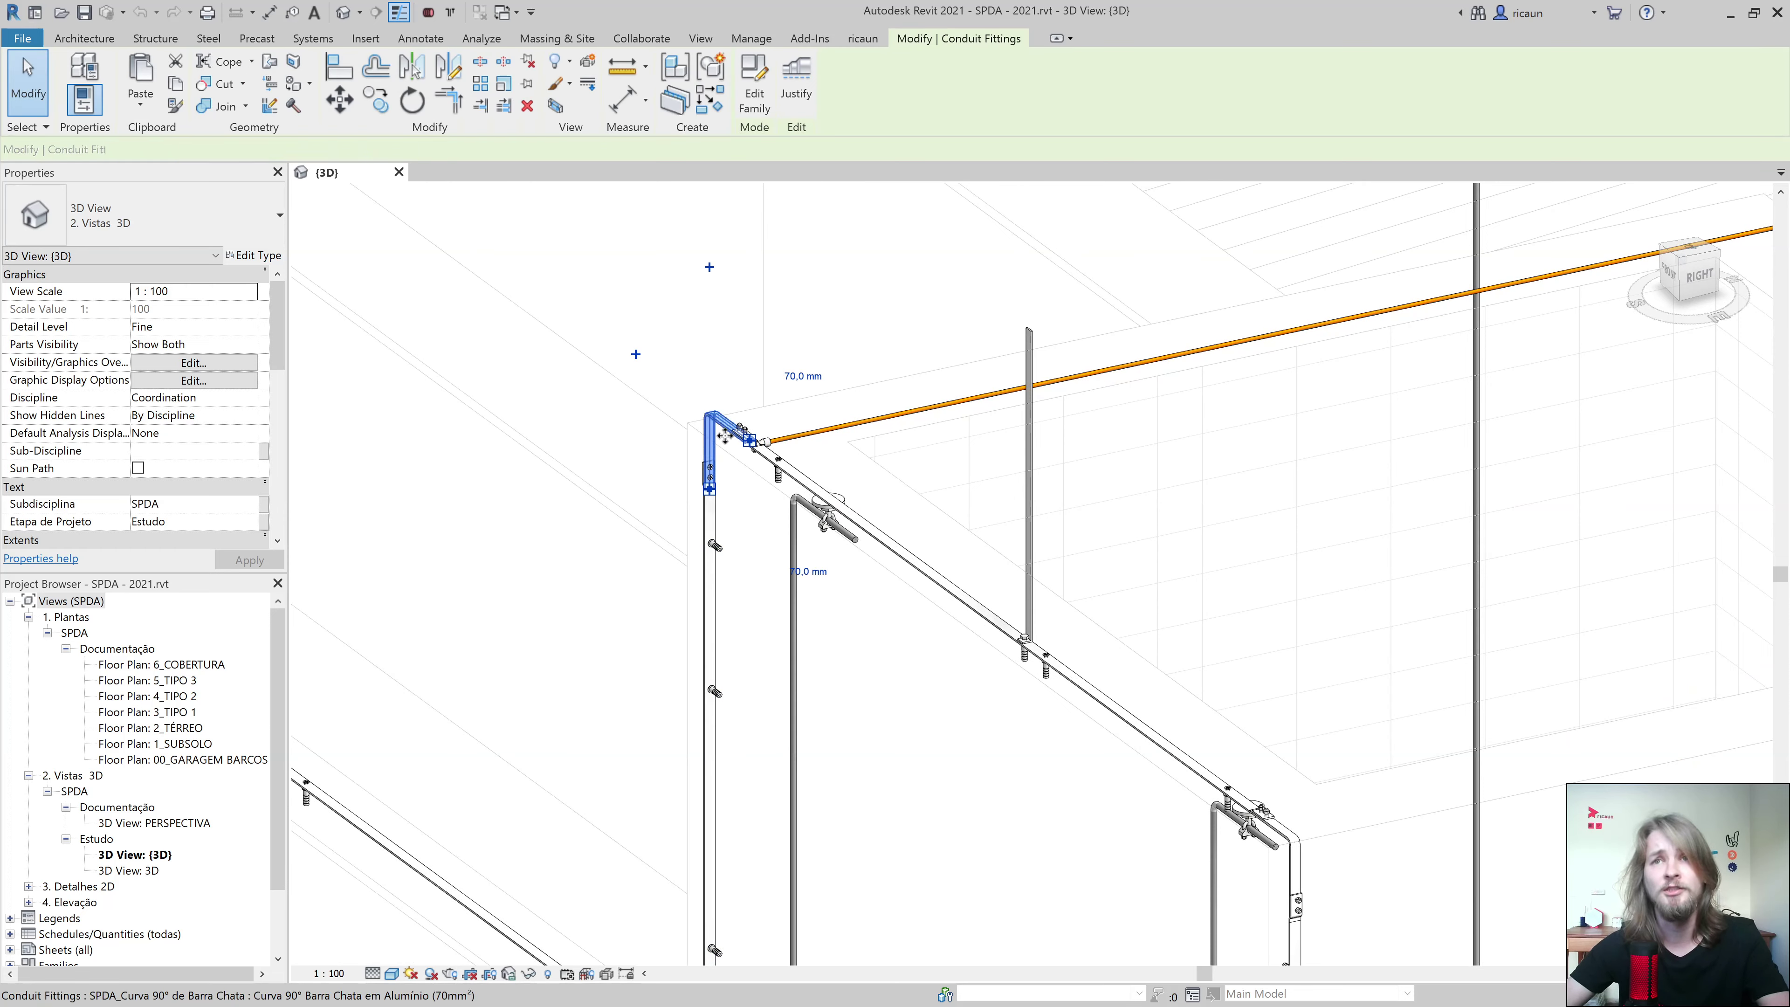
left_click(821, 387)
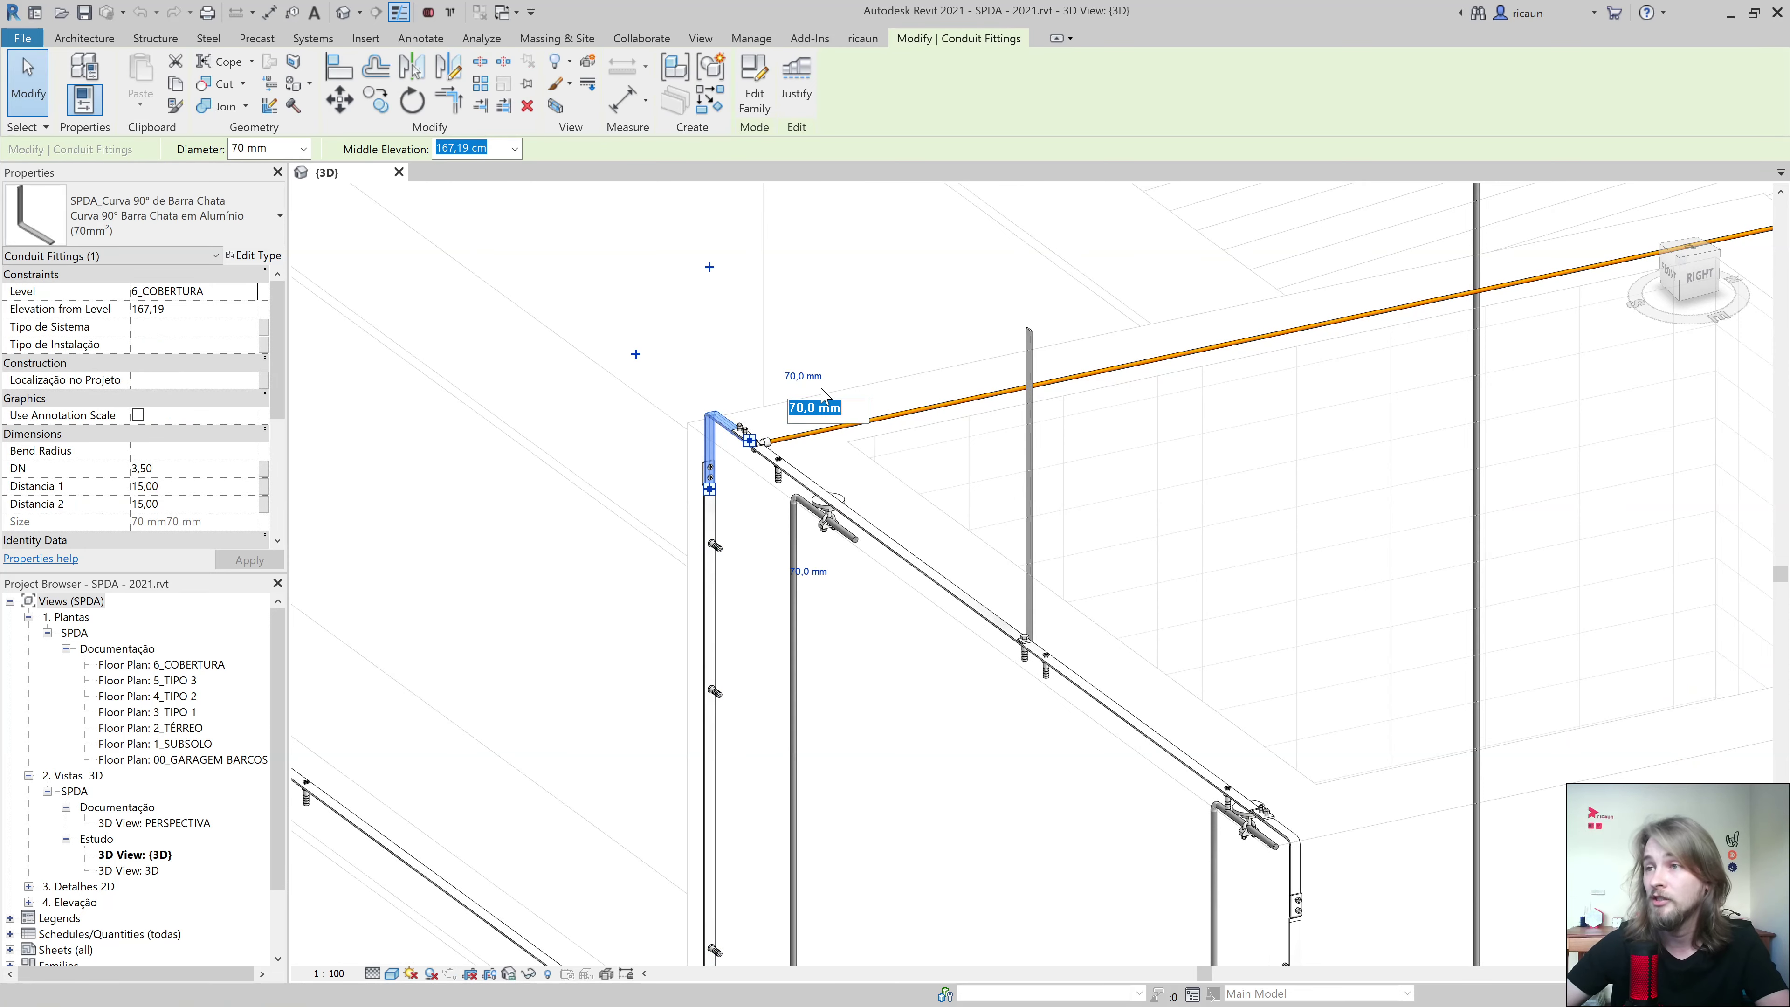
key("Escape")
key("Escape")
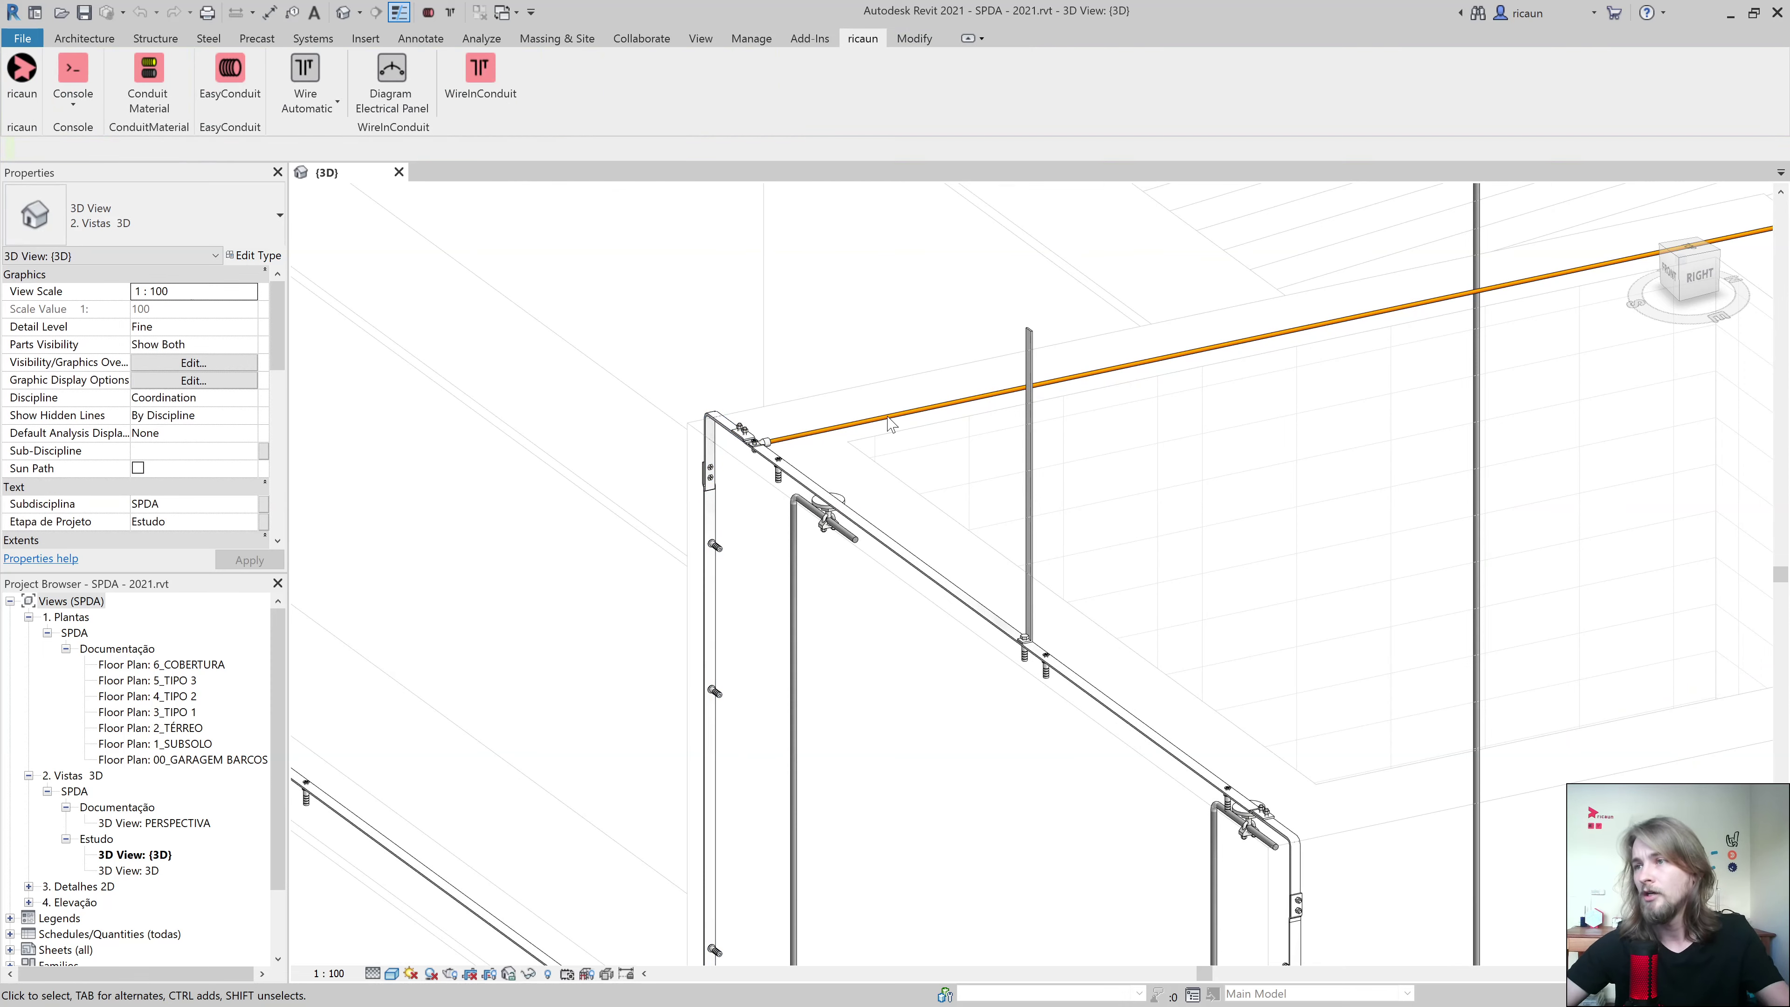
left_click(867, 421)
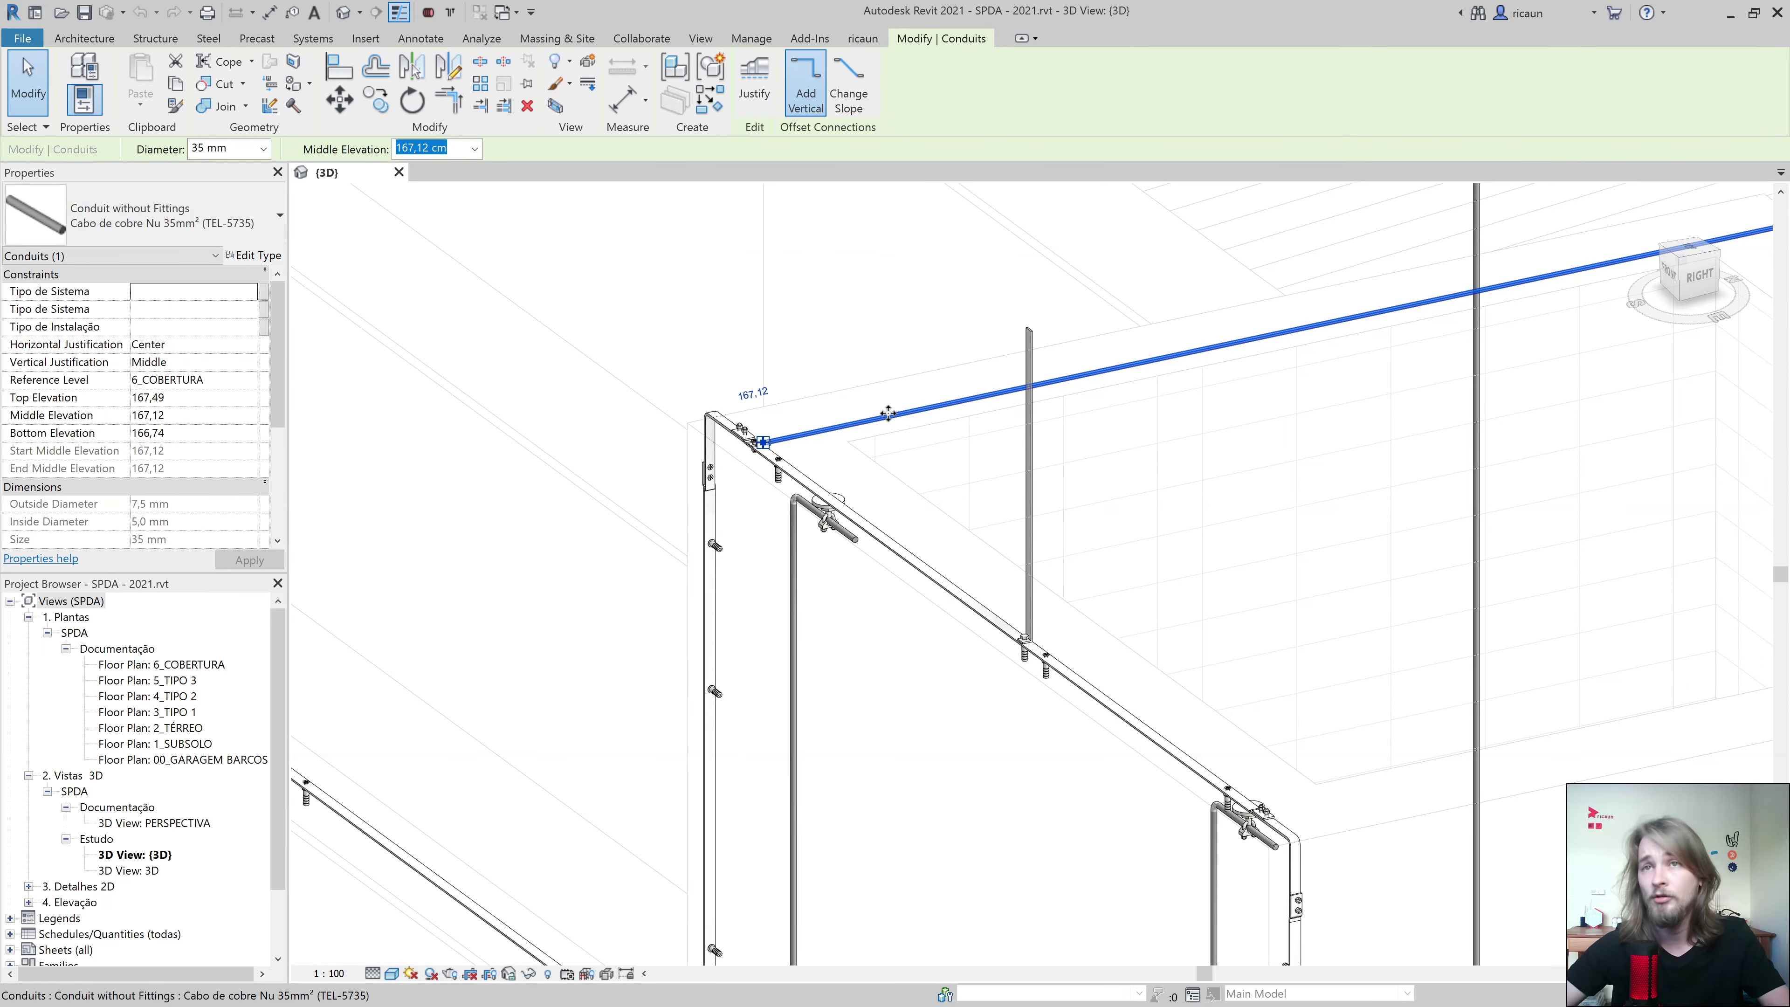
key("Escape")
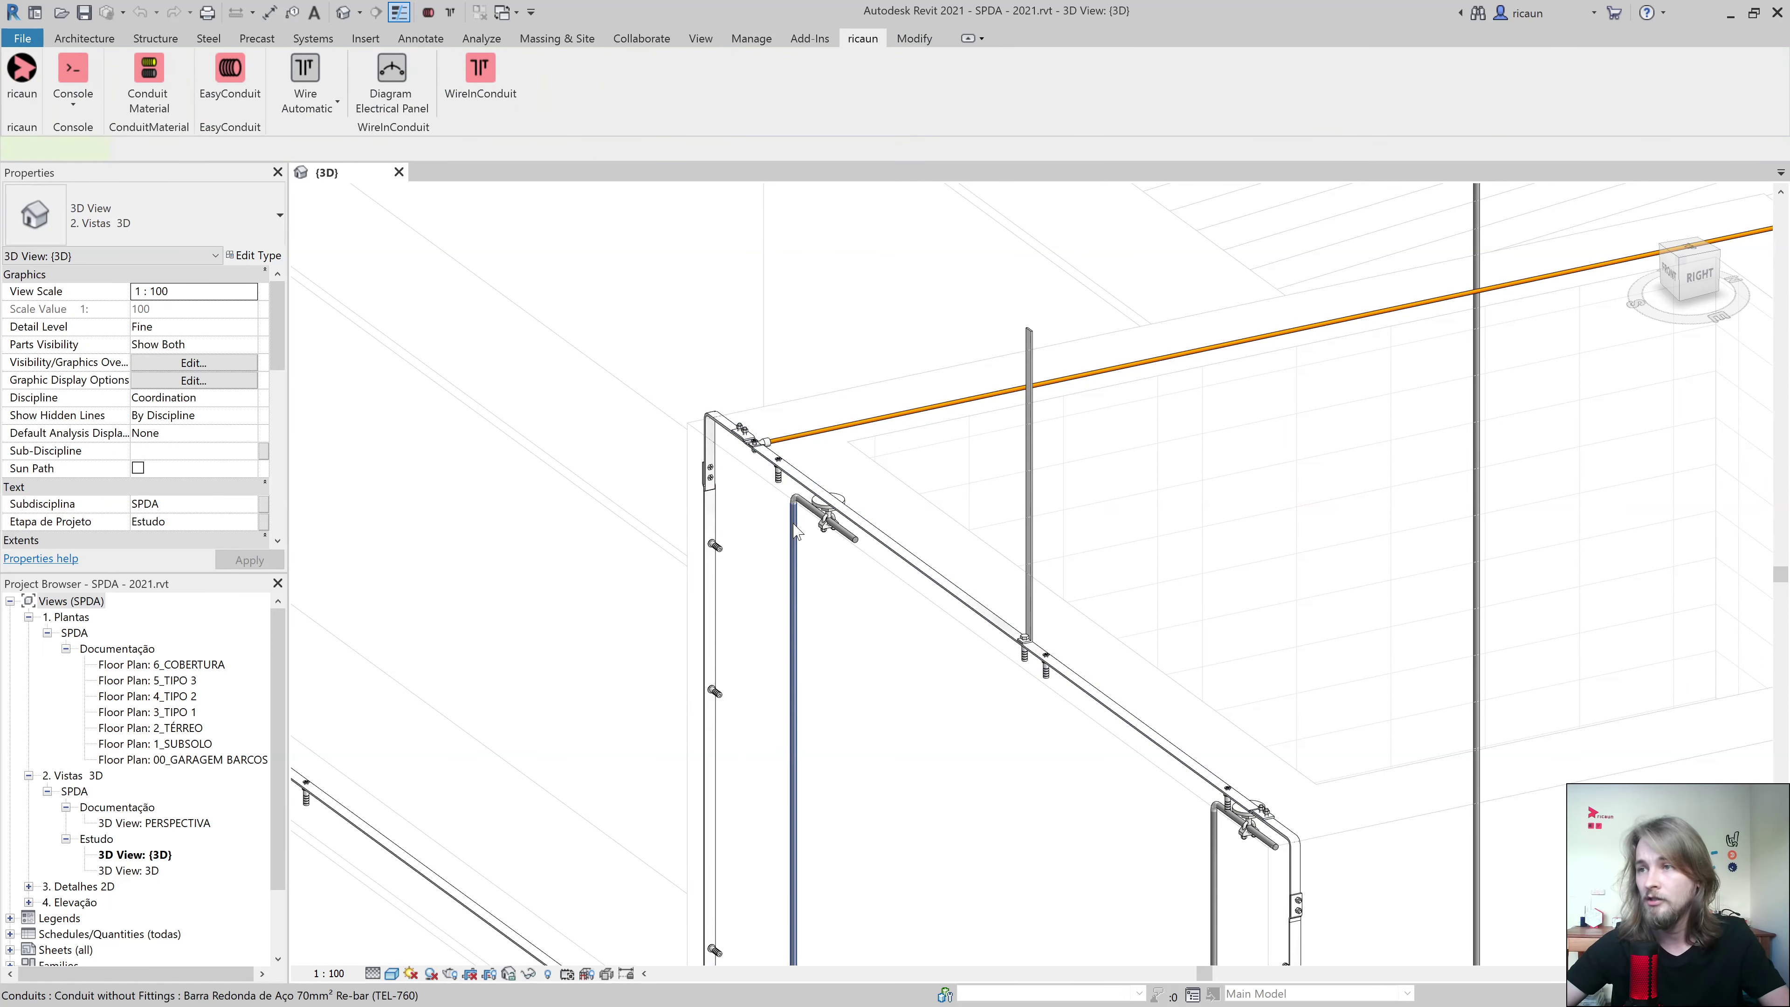
left_click(793, 524)
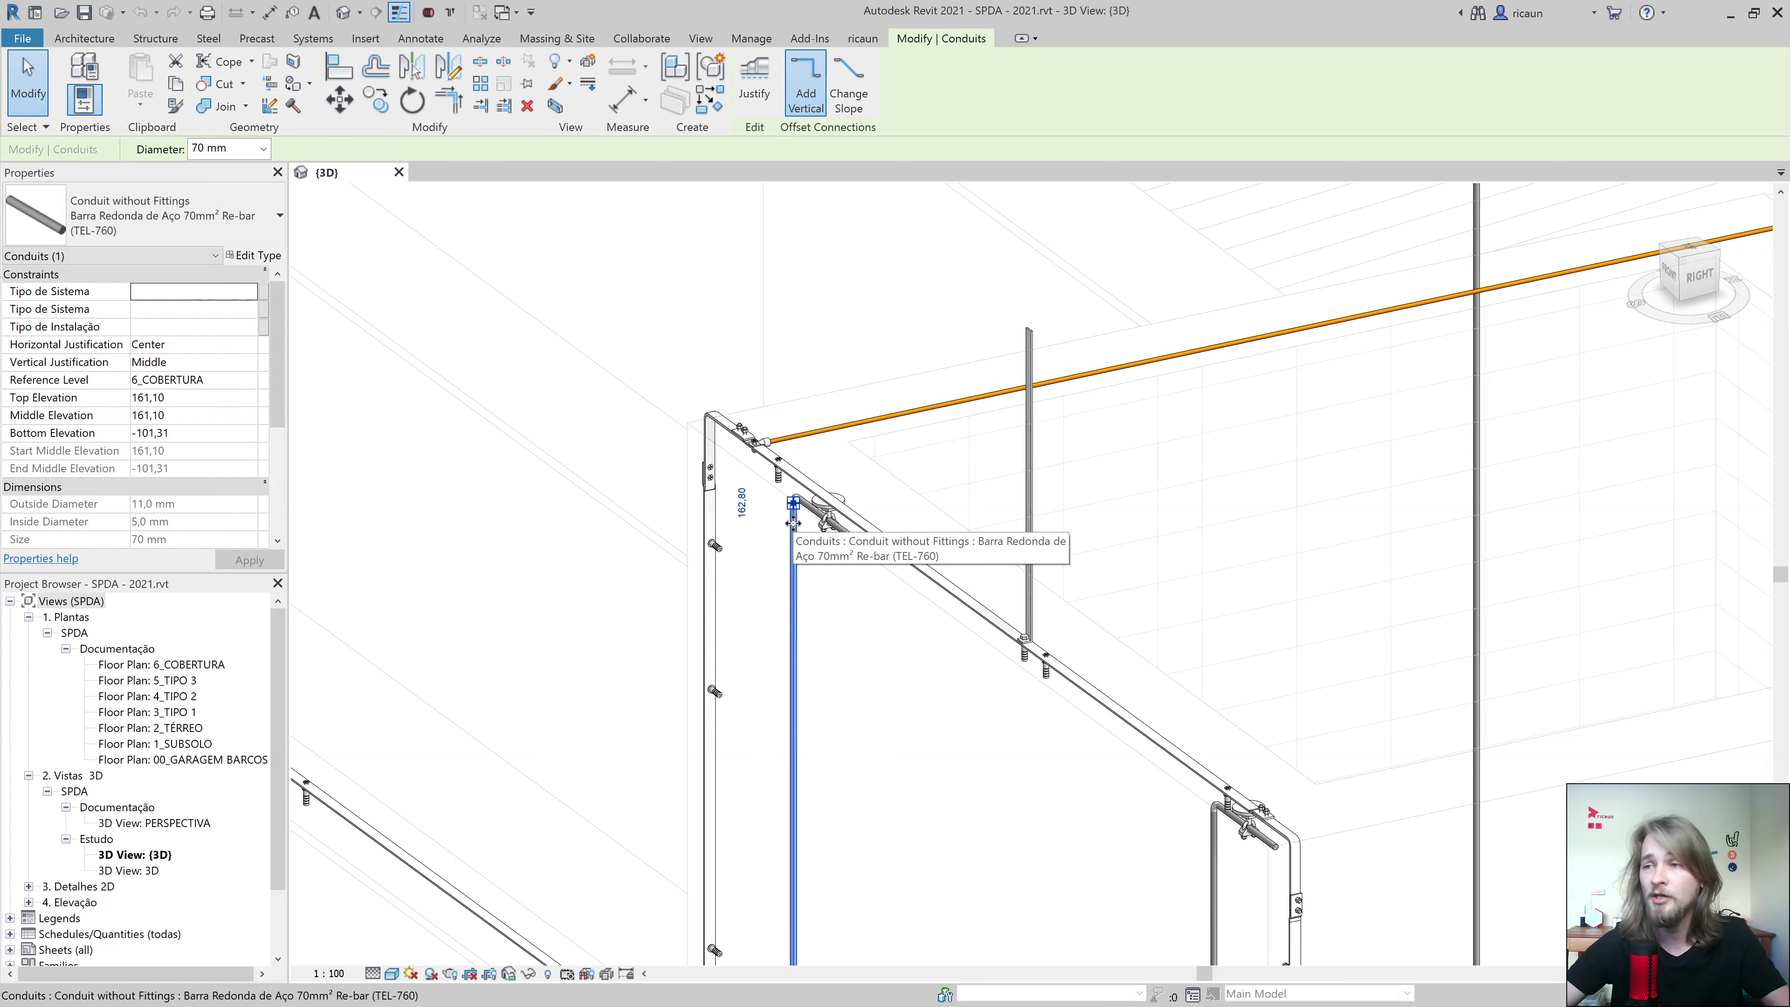
key("Escape")
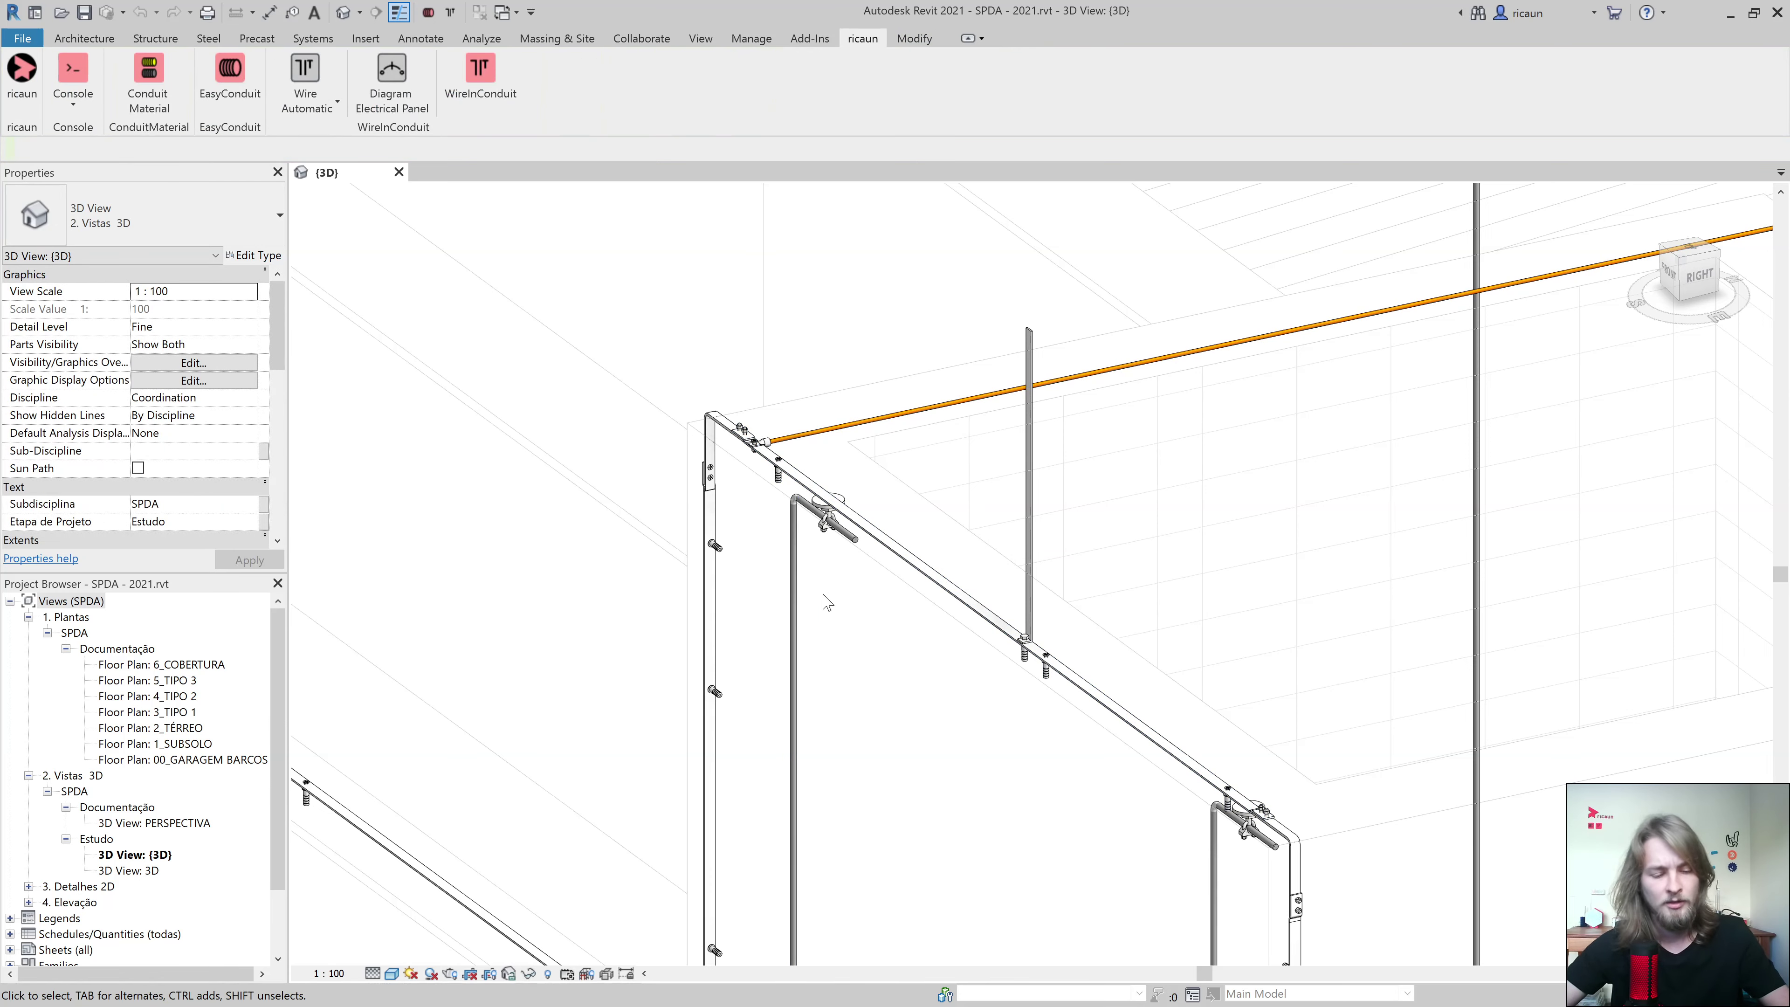
Remove the Eletroduto de PVC and Cabo de Cobre filters from the 3D view's visibility overrides.
key("v")
key("v")
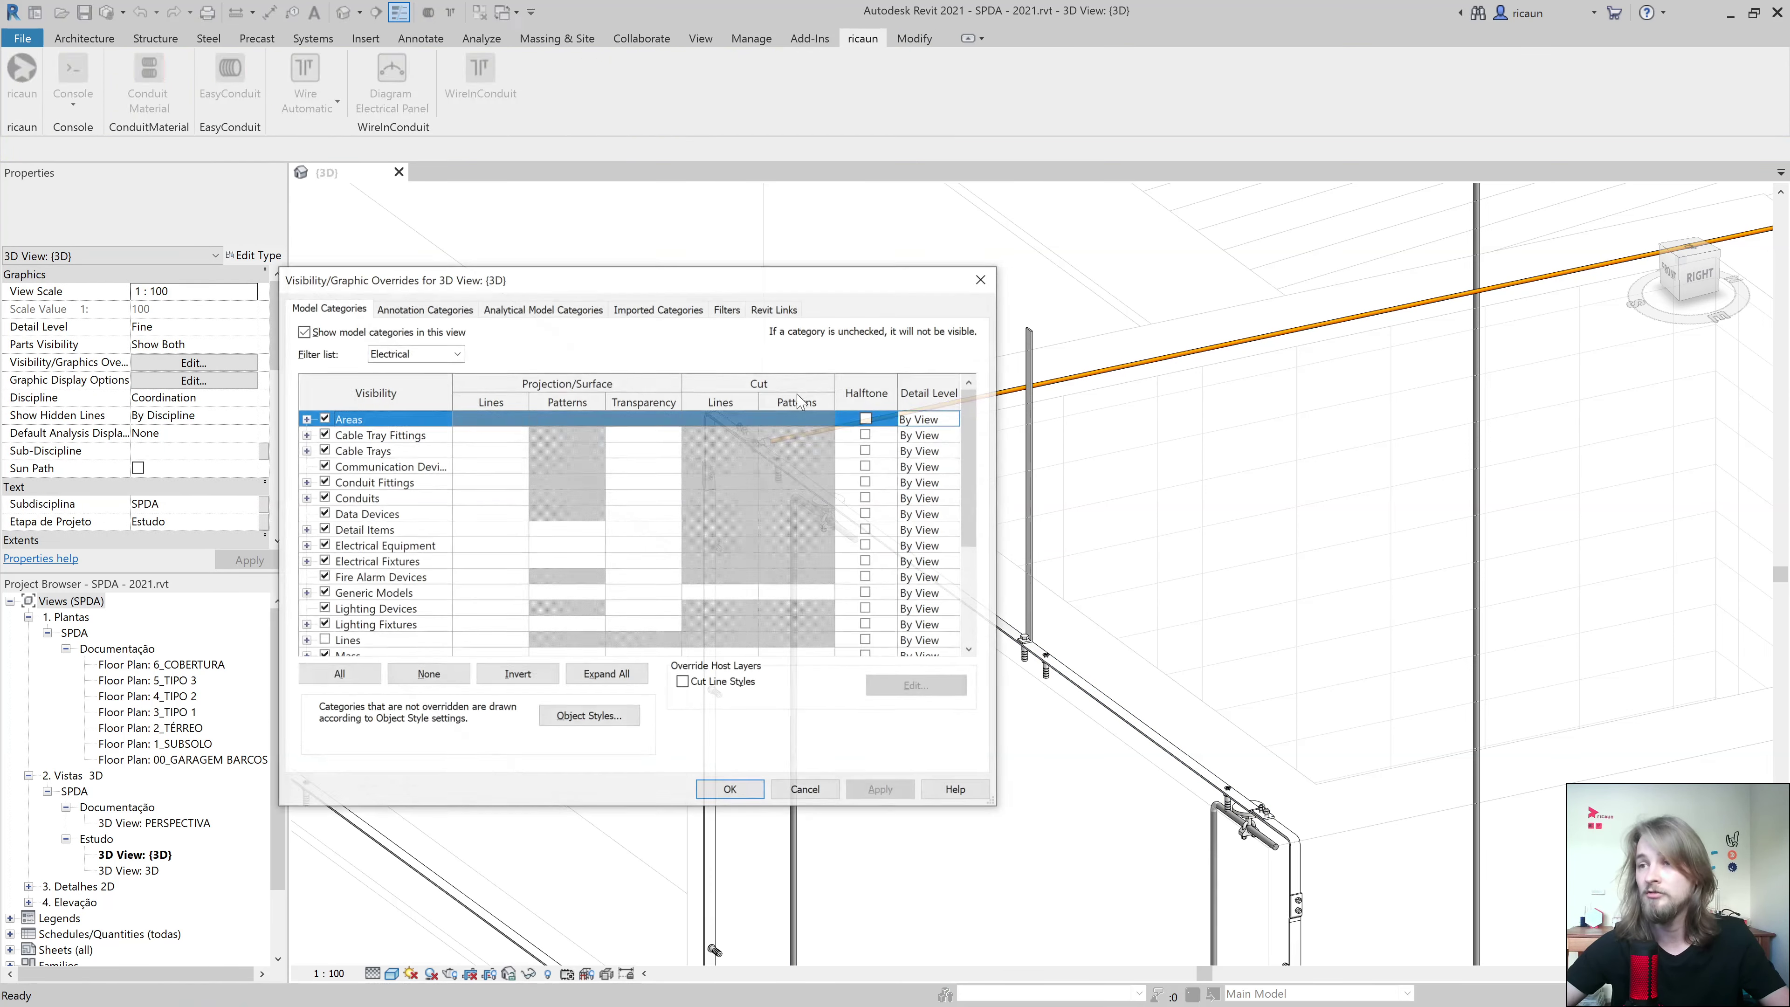
left_click(732, 312)
left_click(399, 408)
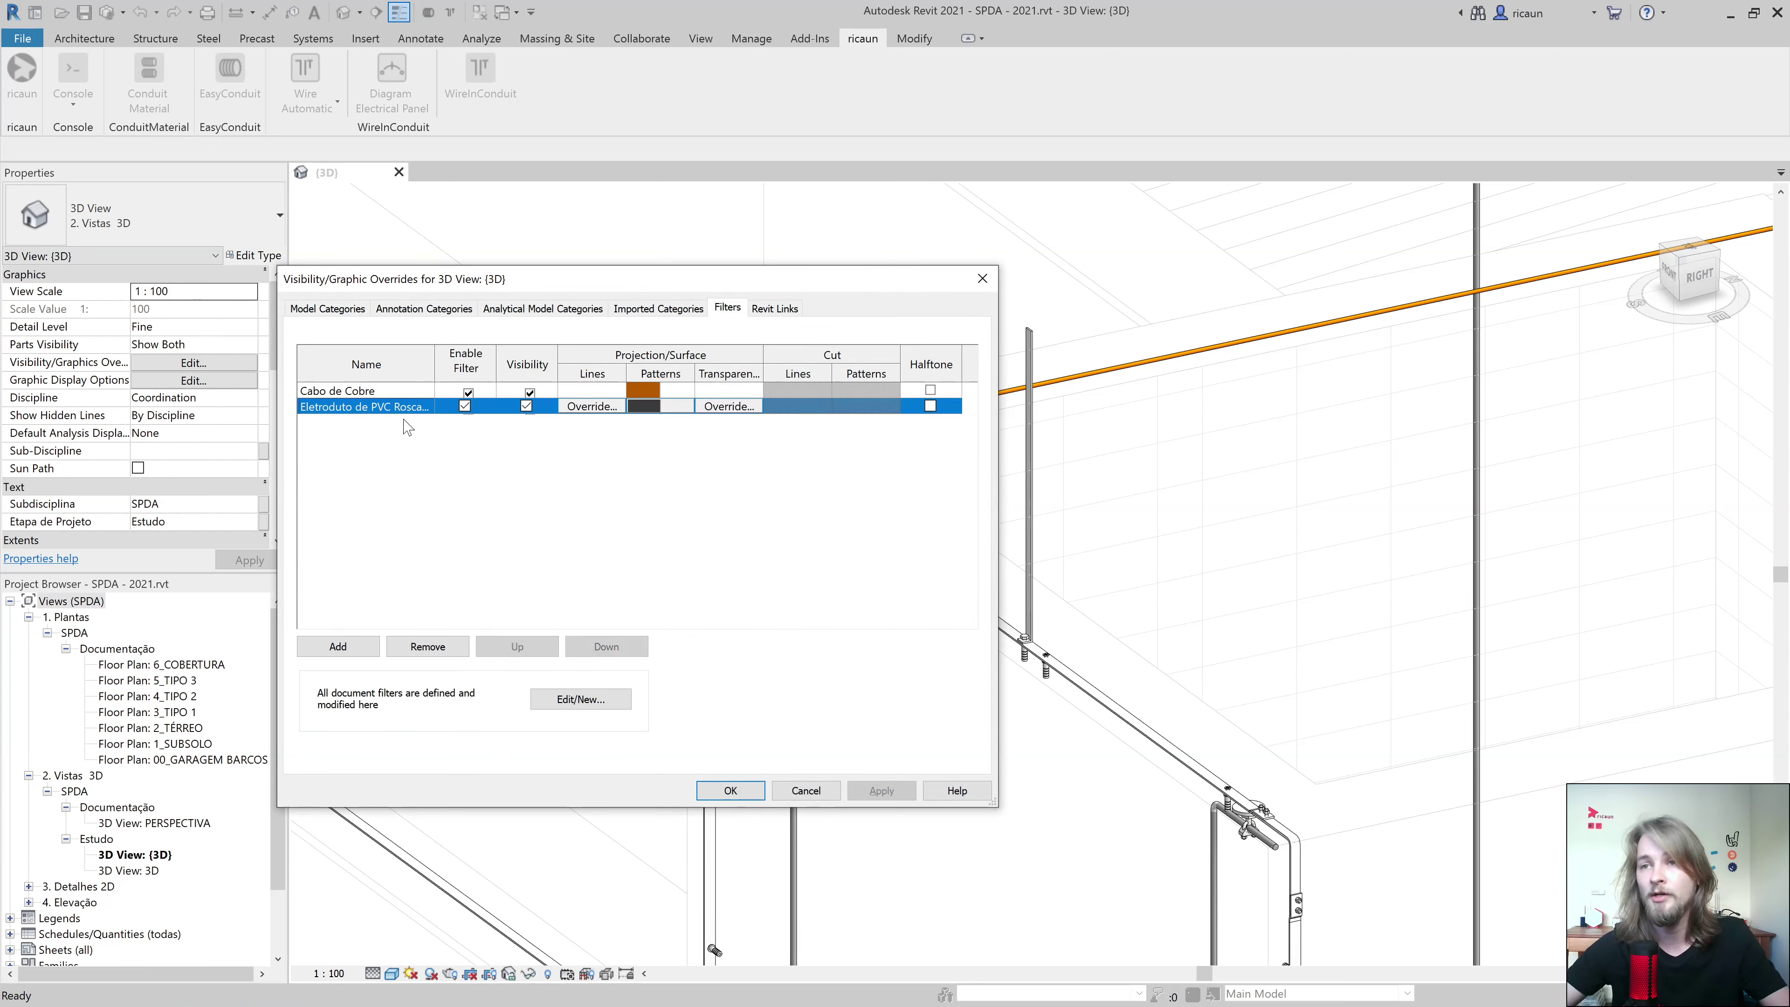
left_click(434, 647)
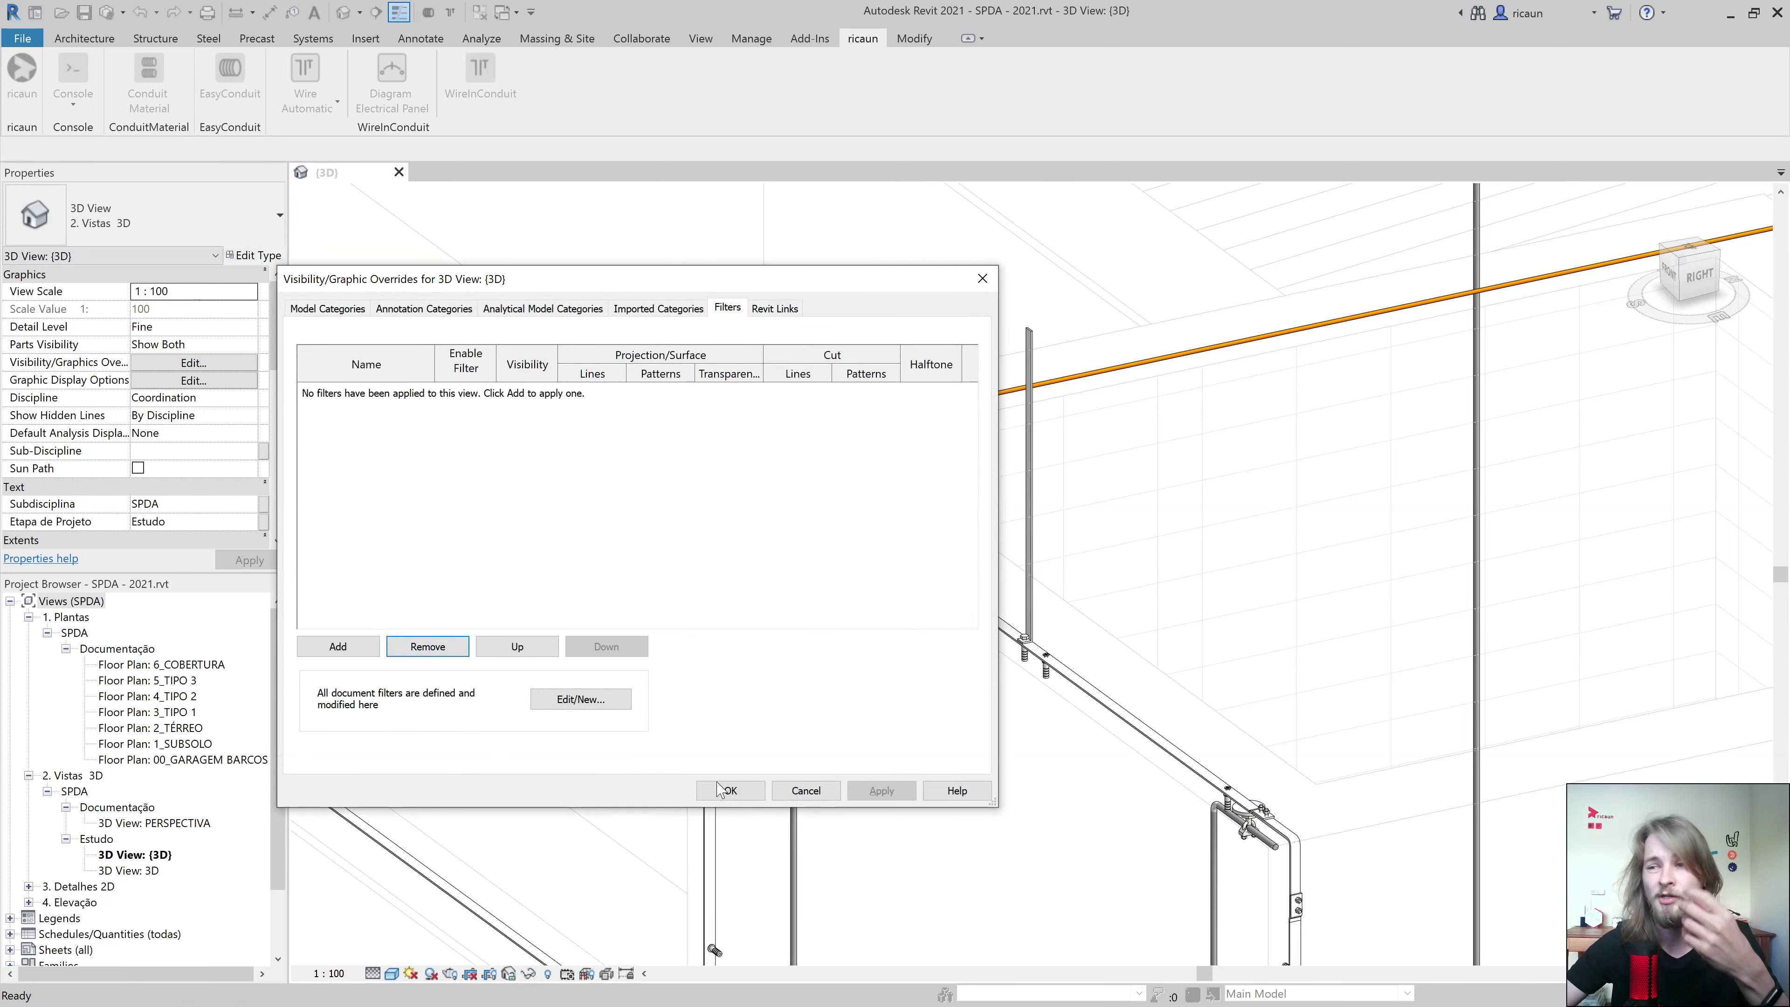
left_click(730, 790)
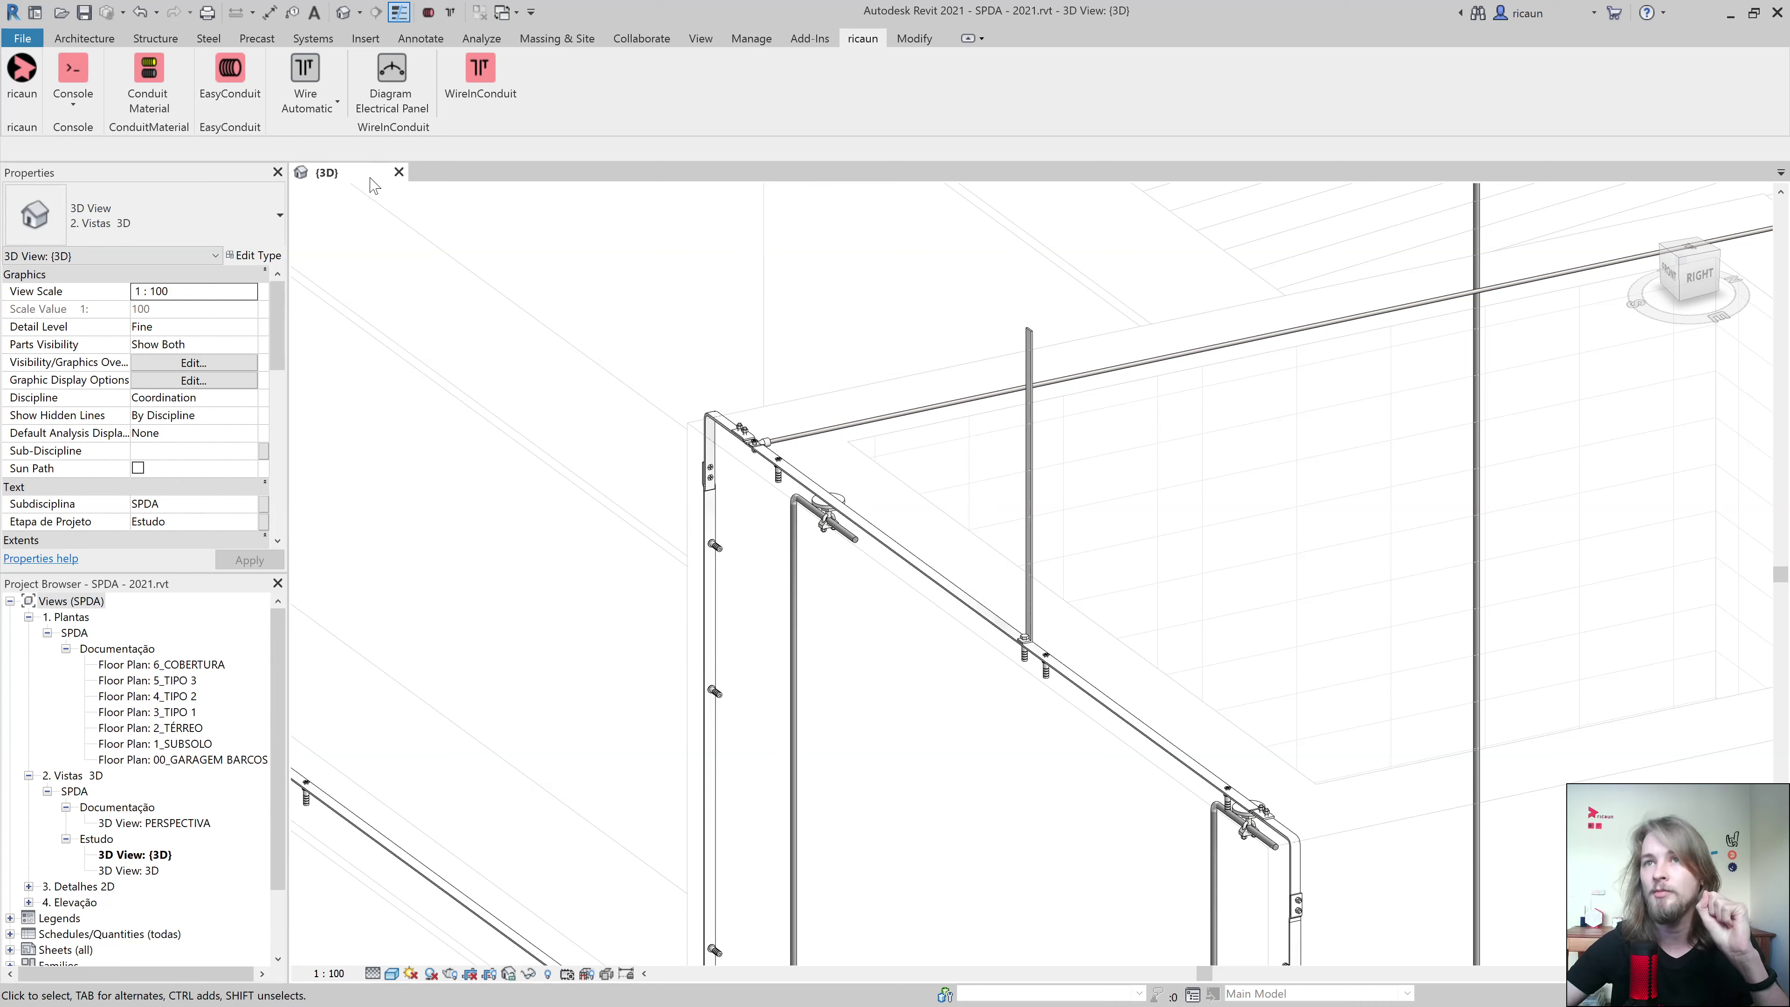
Enable Conduit Updater in the floating Conduit Material panel, then redock the panel.
left_click_drag(143, 129, 475, 411)
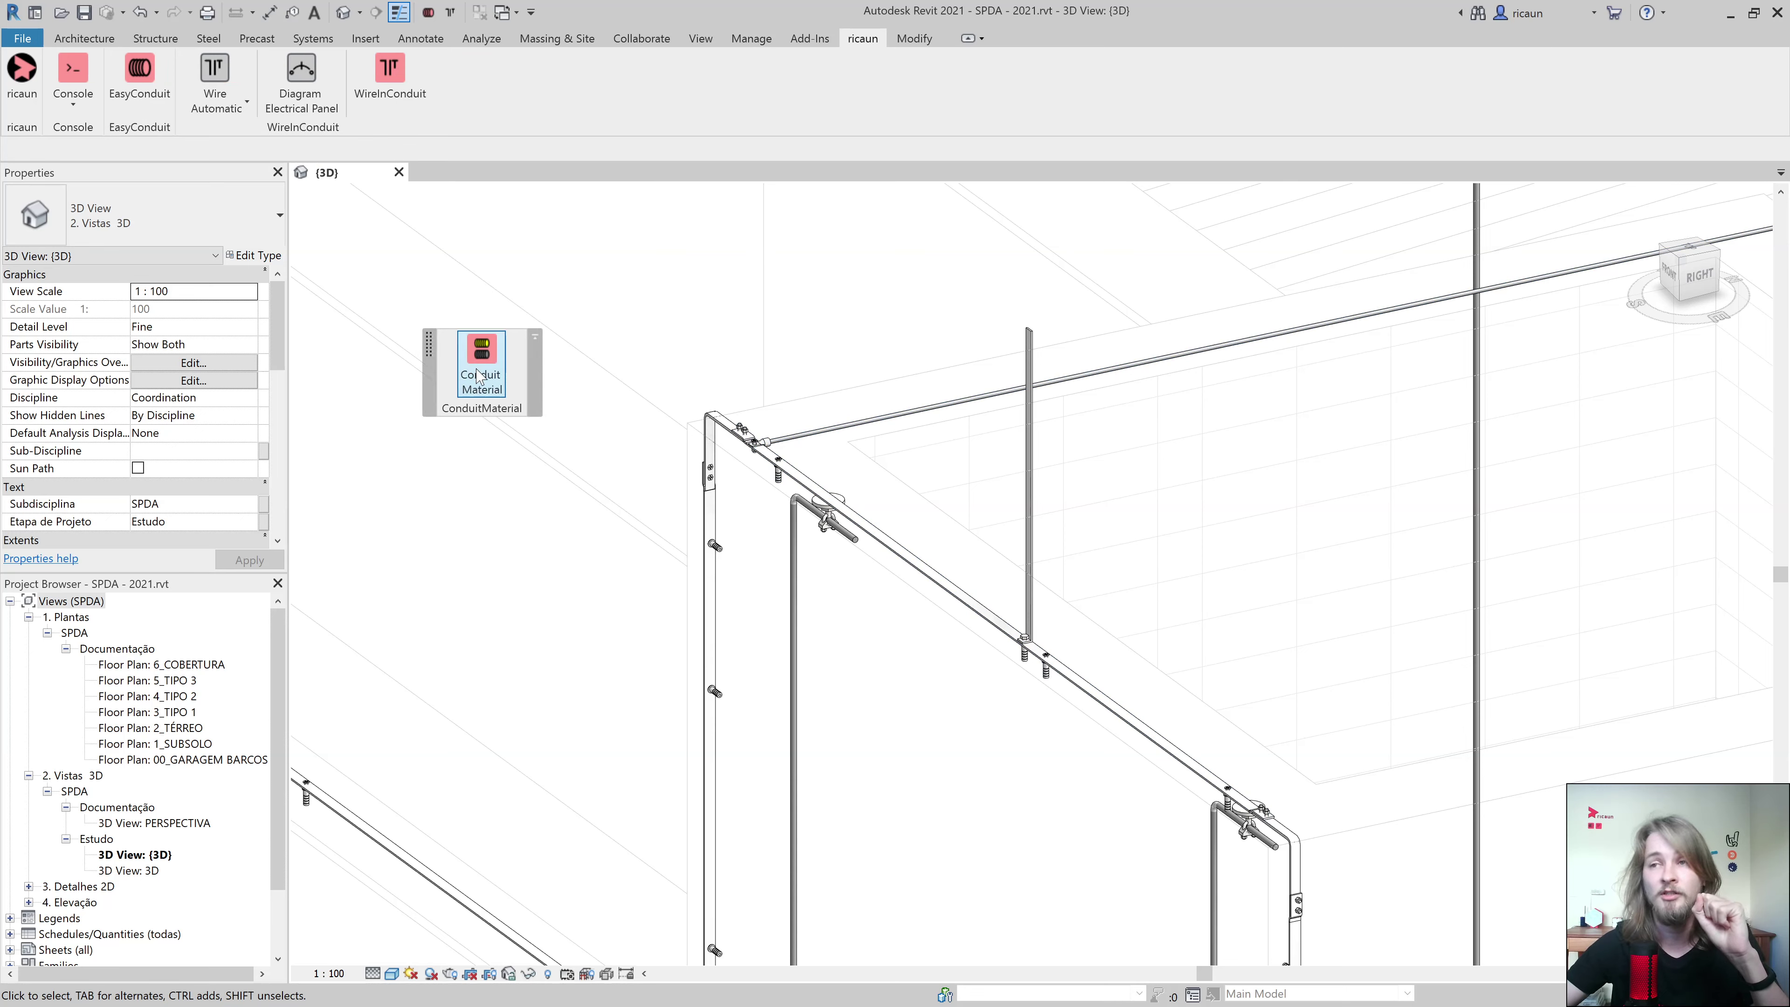
left_click(479, 377)
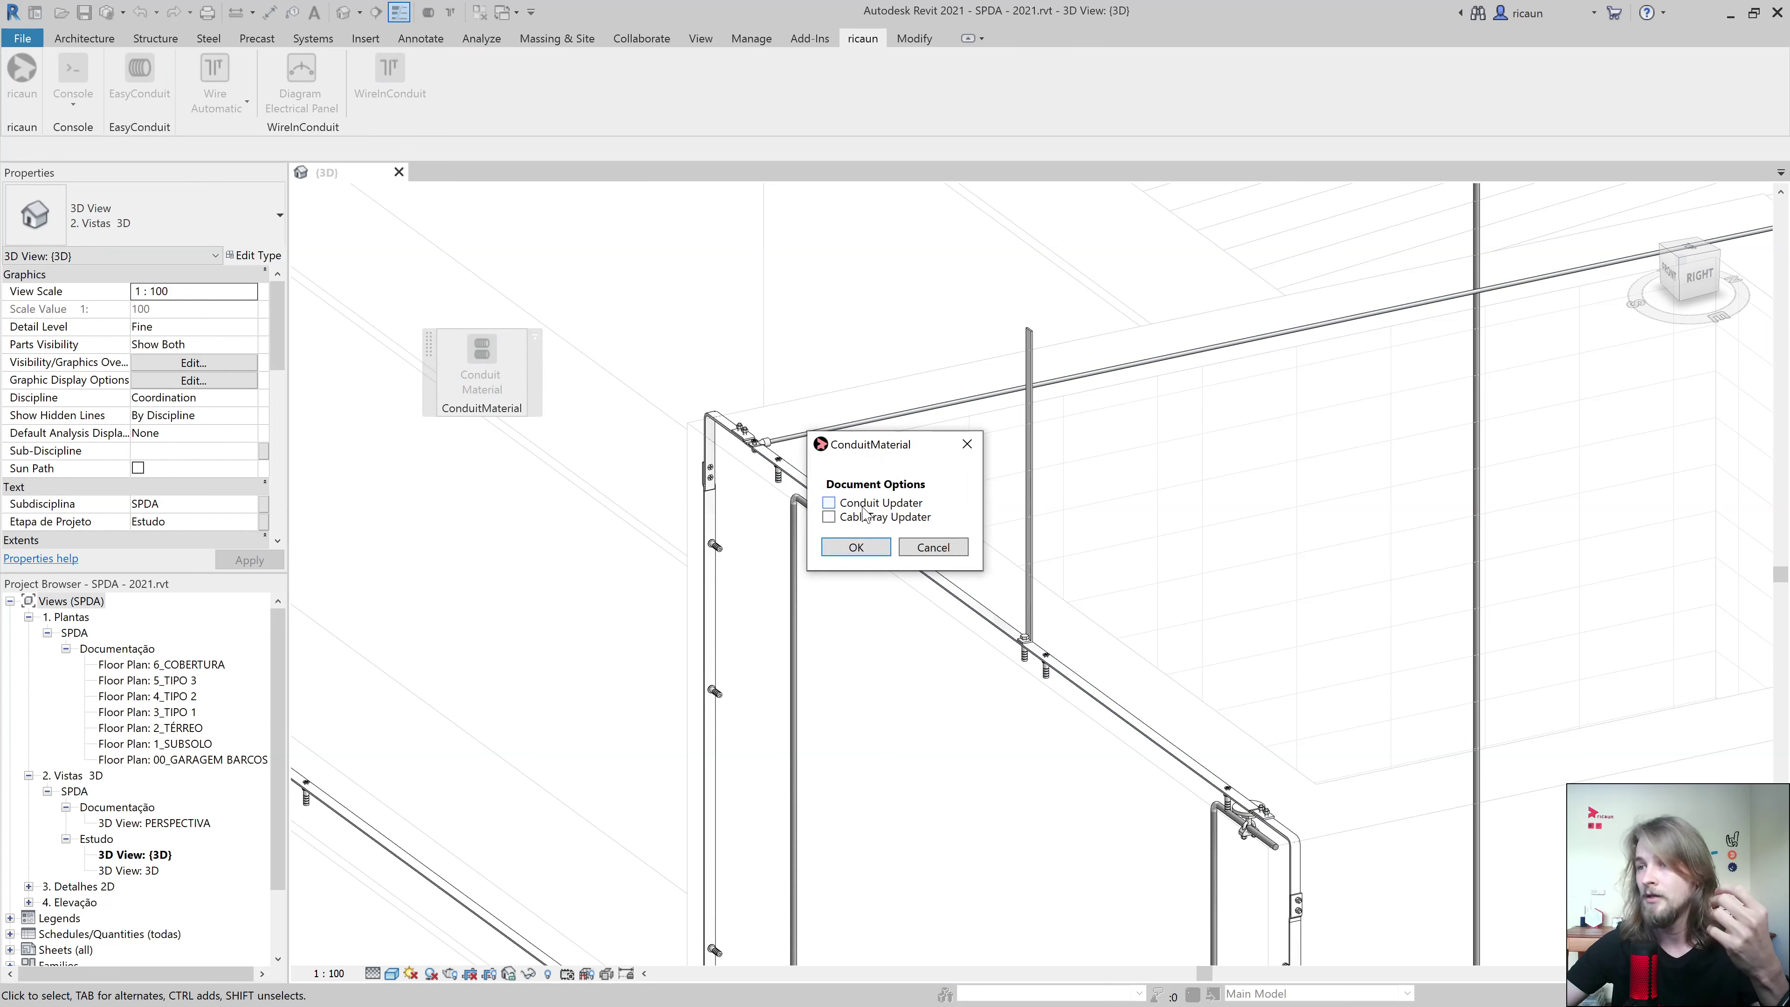
left_click(846, 507)
left_click(868, 550)
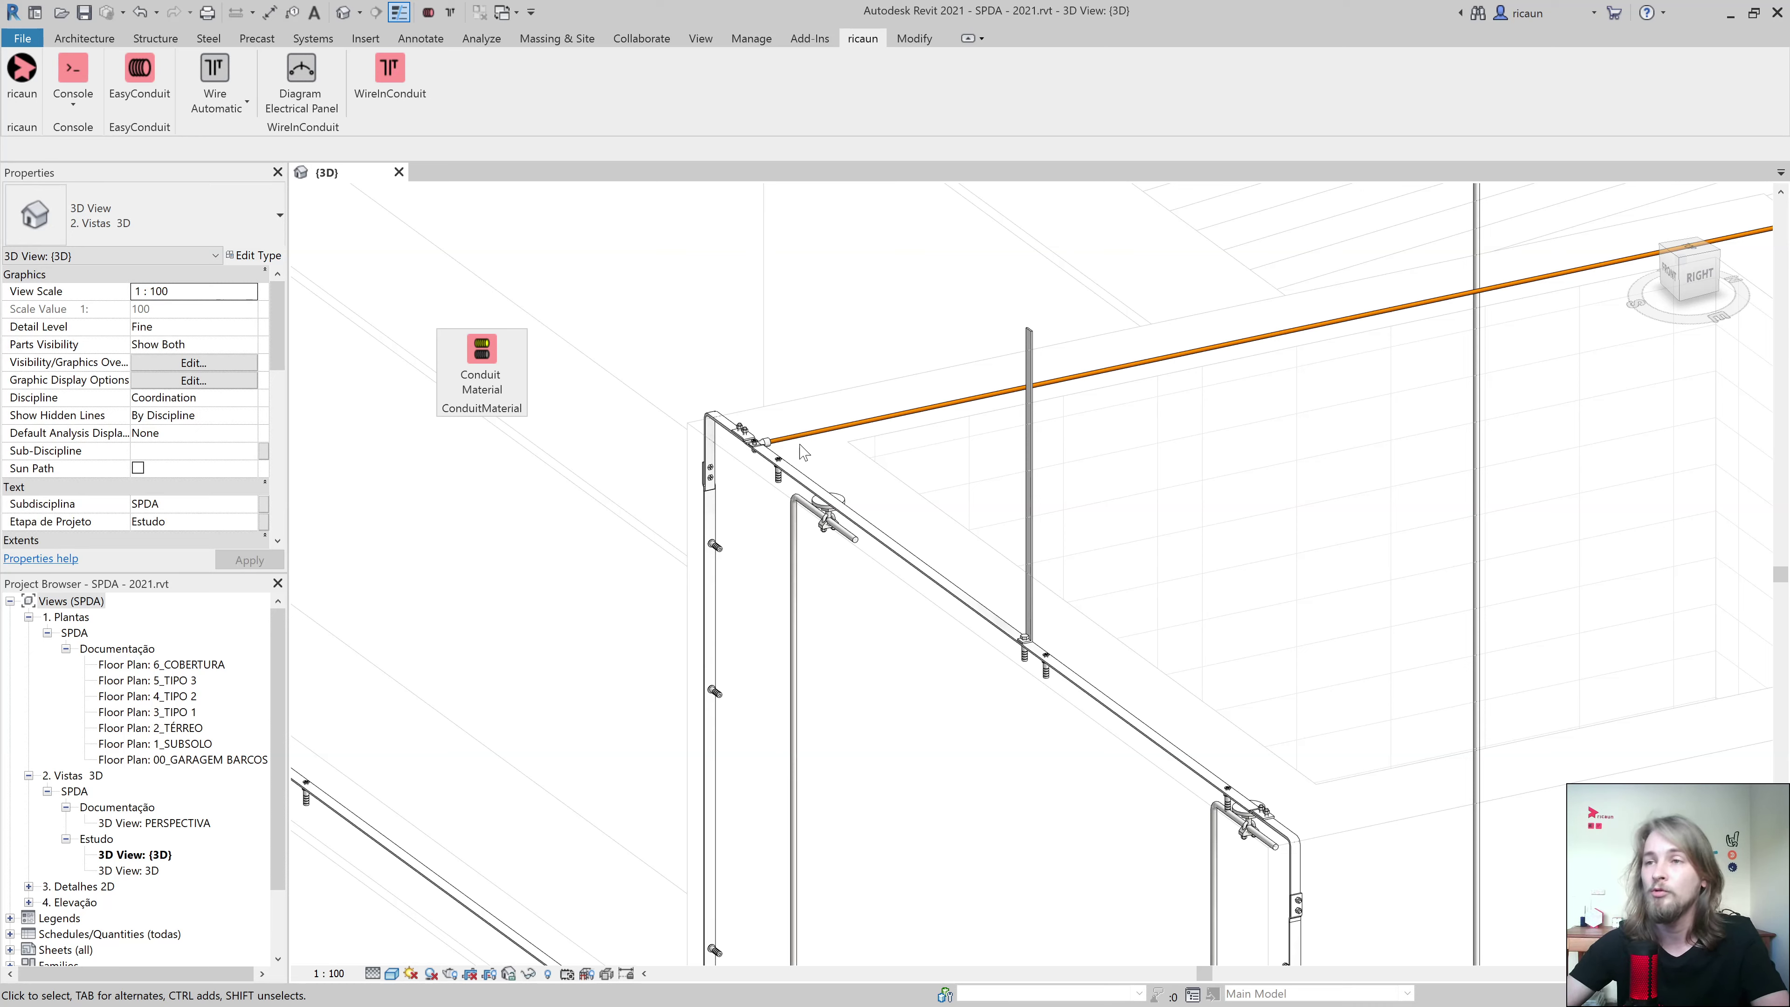
left_click(534, 334)
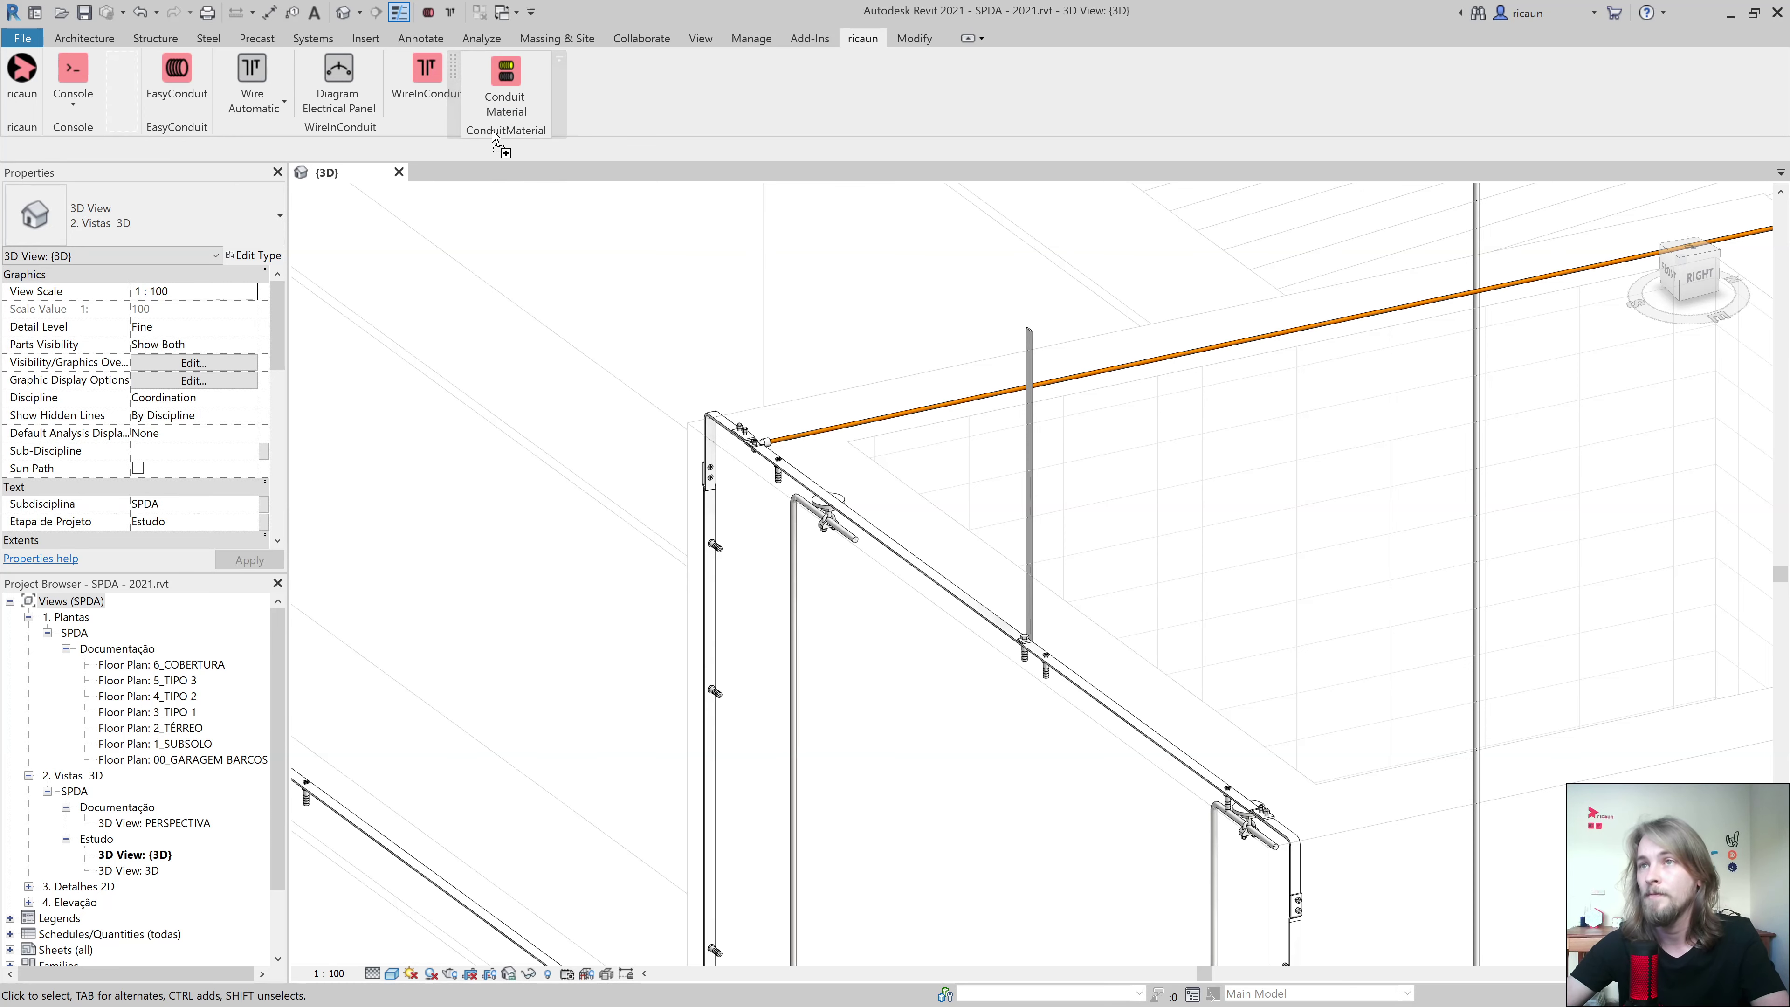
left_click(884, 417)
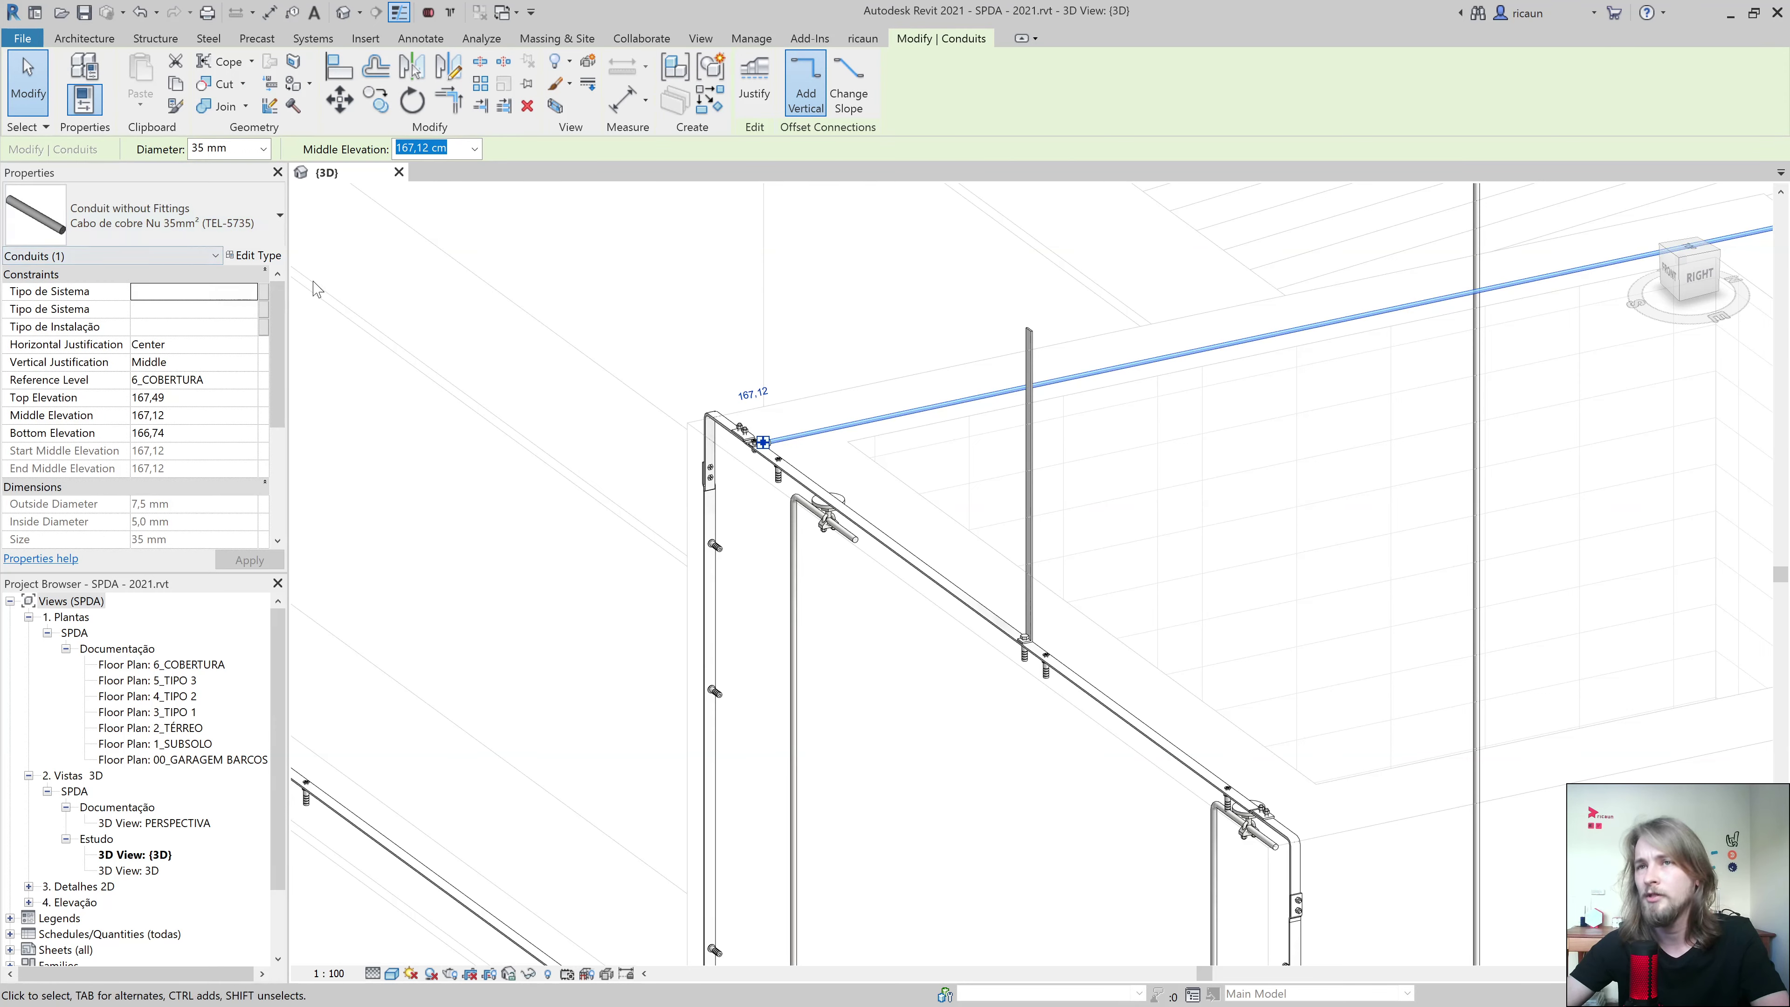
left_click(242, 260)
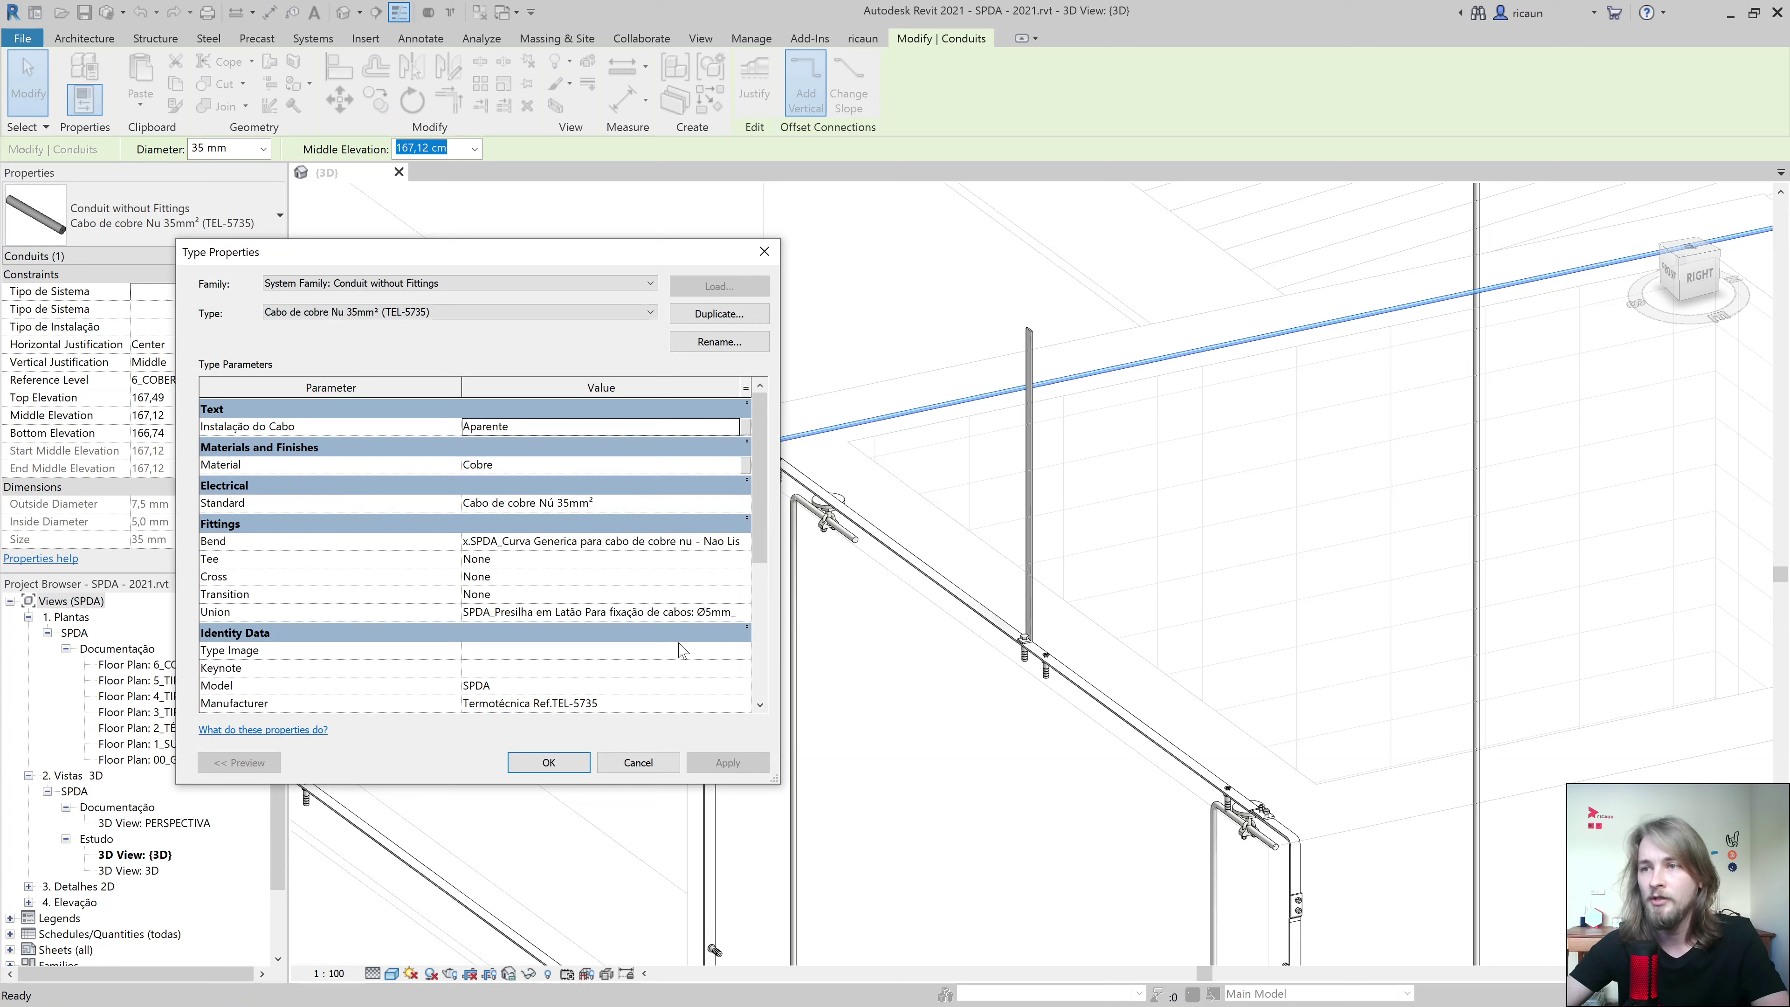
left_click(638, 762)
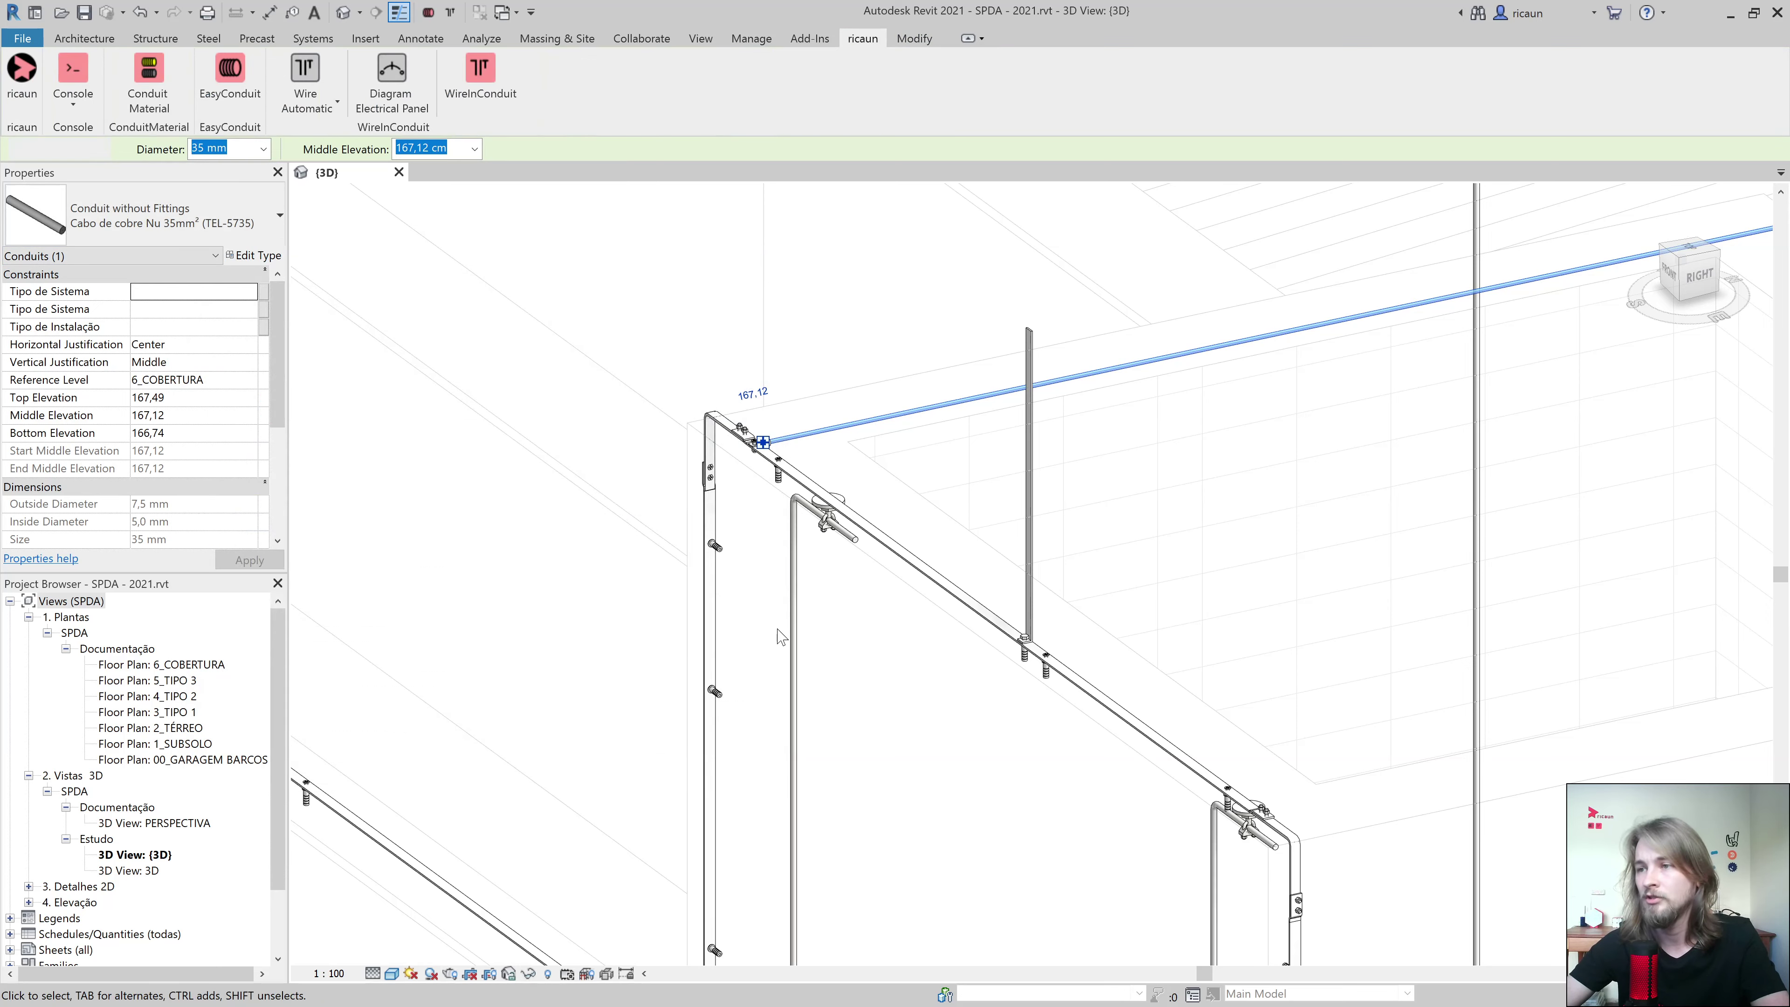
key("Escape")
left_click(794, 599)
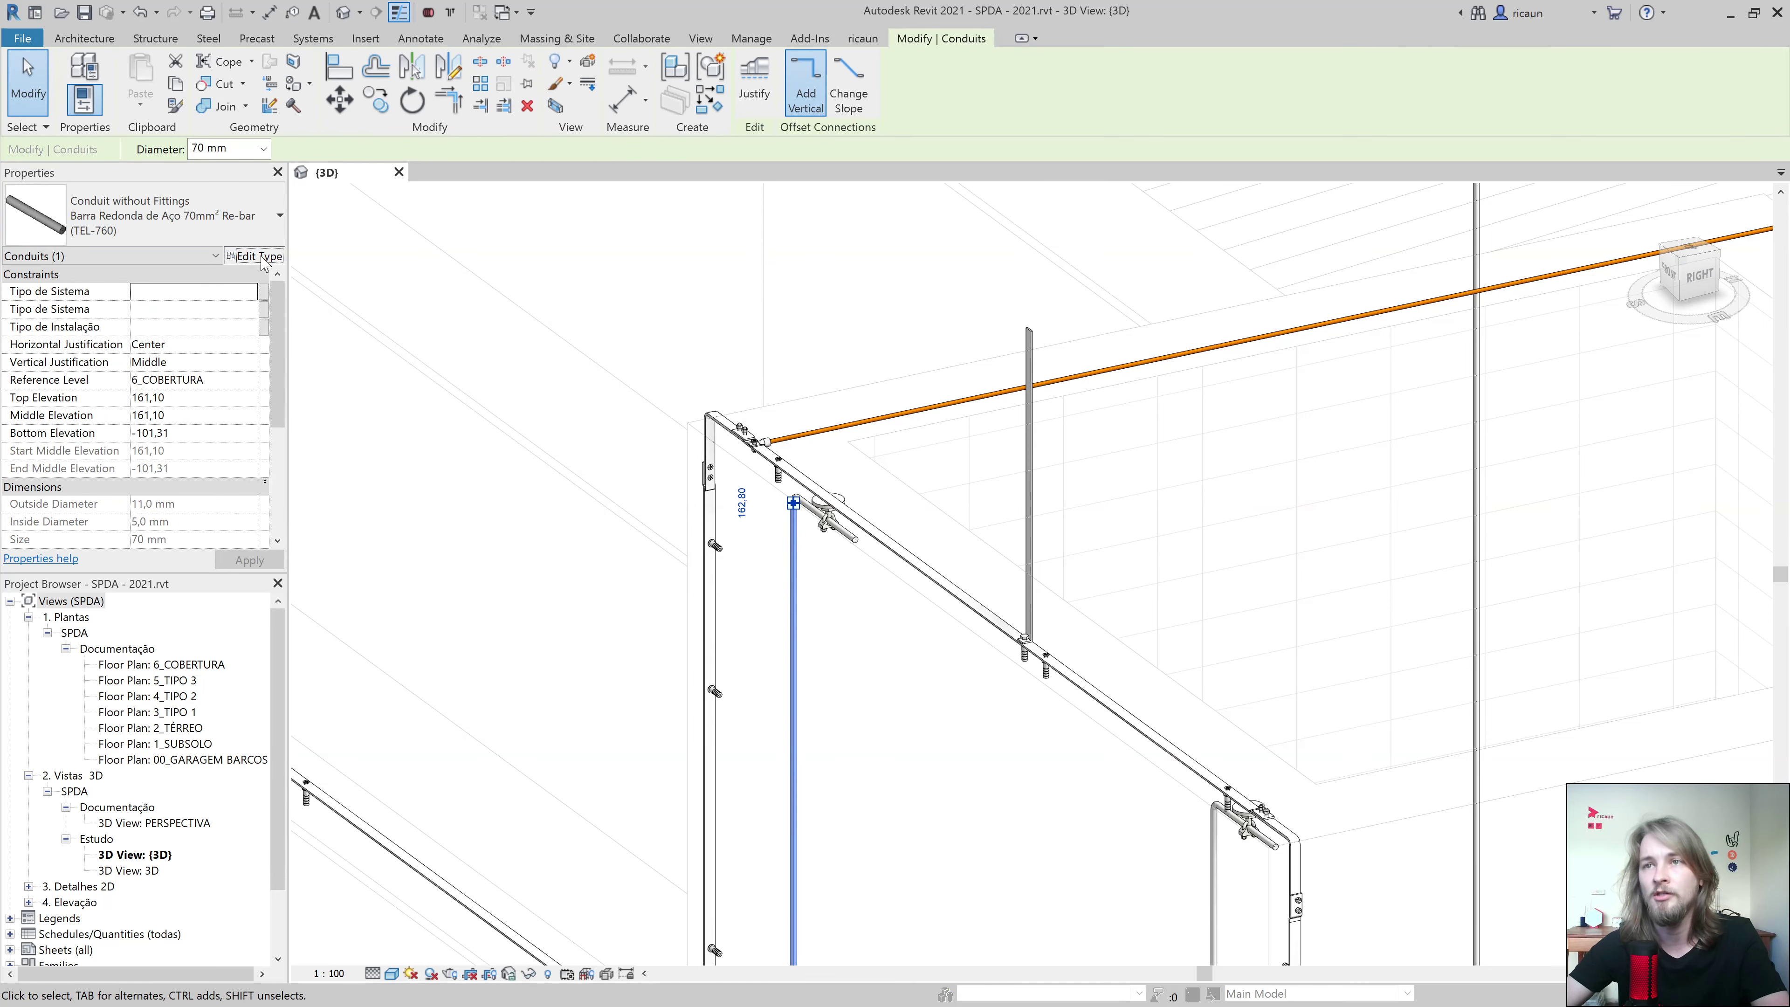
left_click(253, 255)
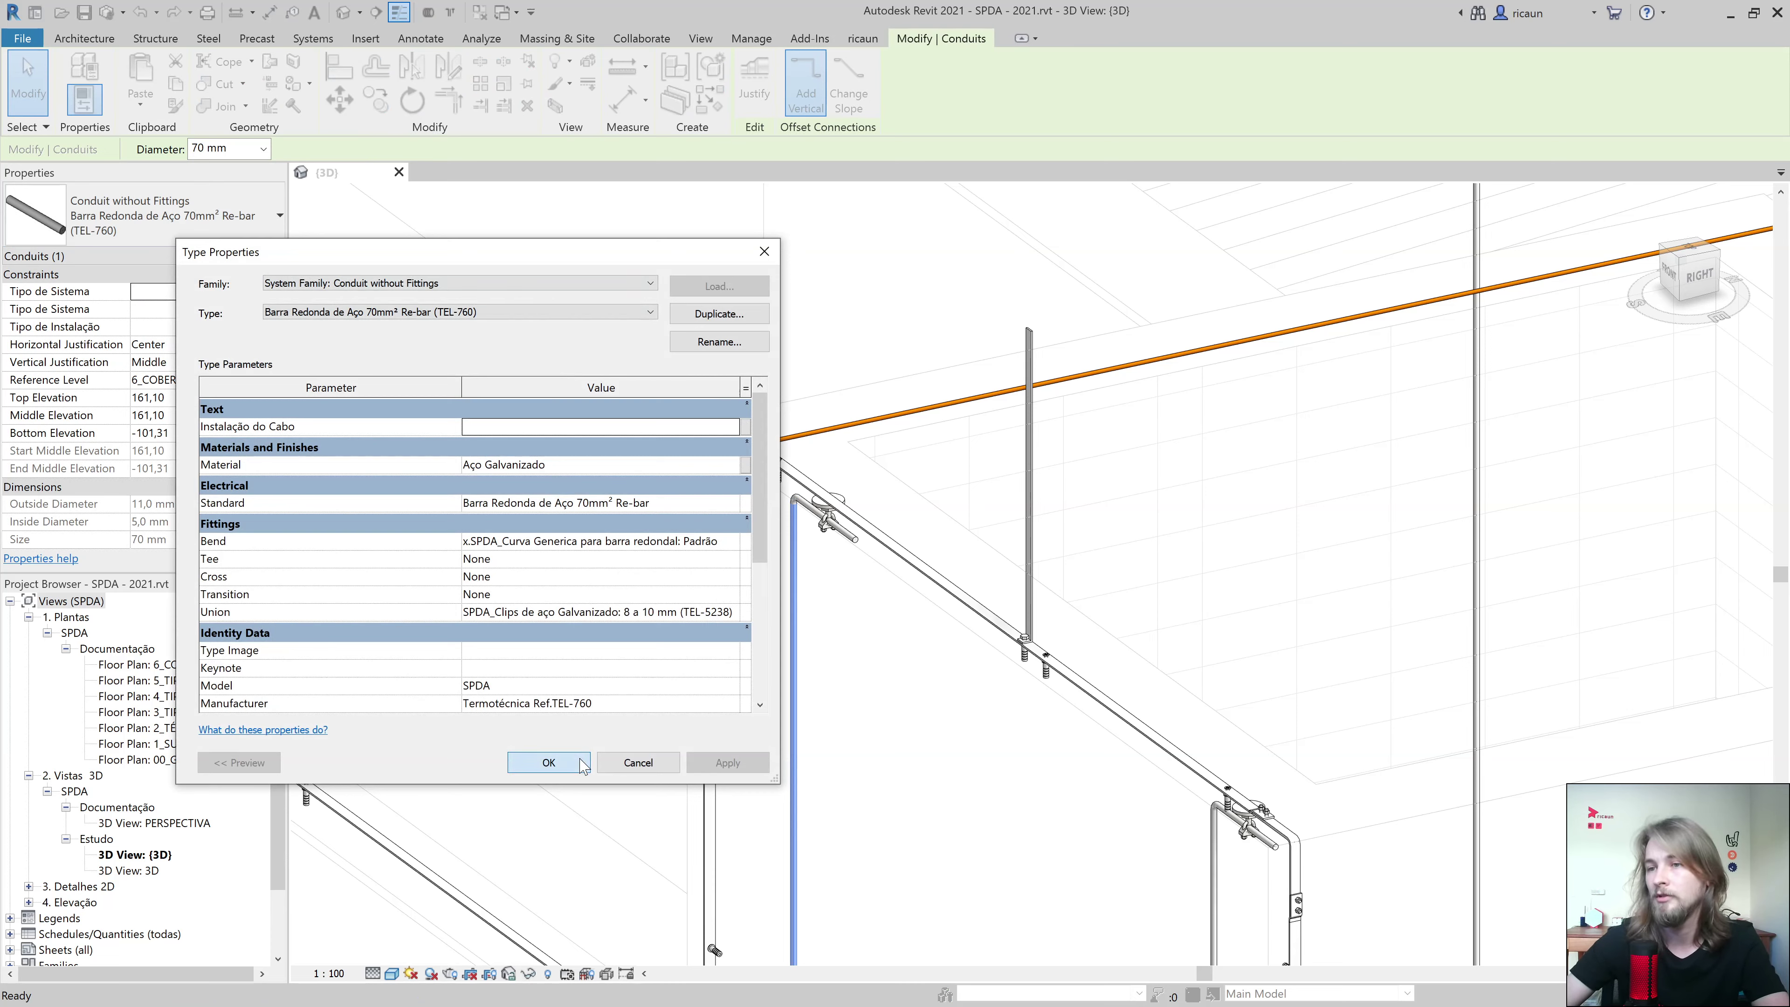
left_click(548, 762)
left_click(425, 242)
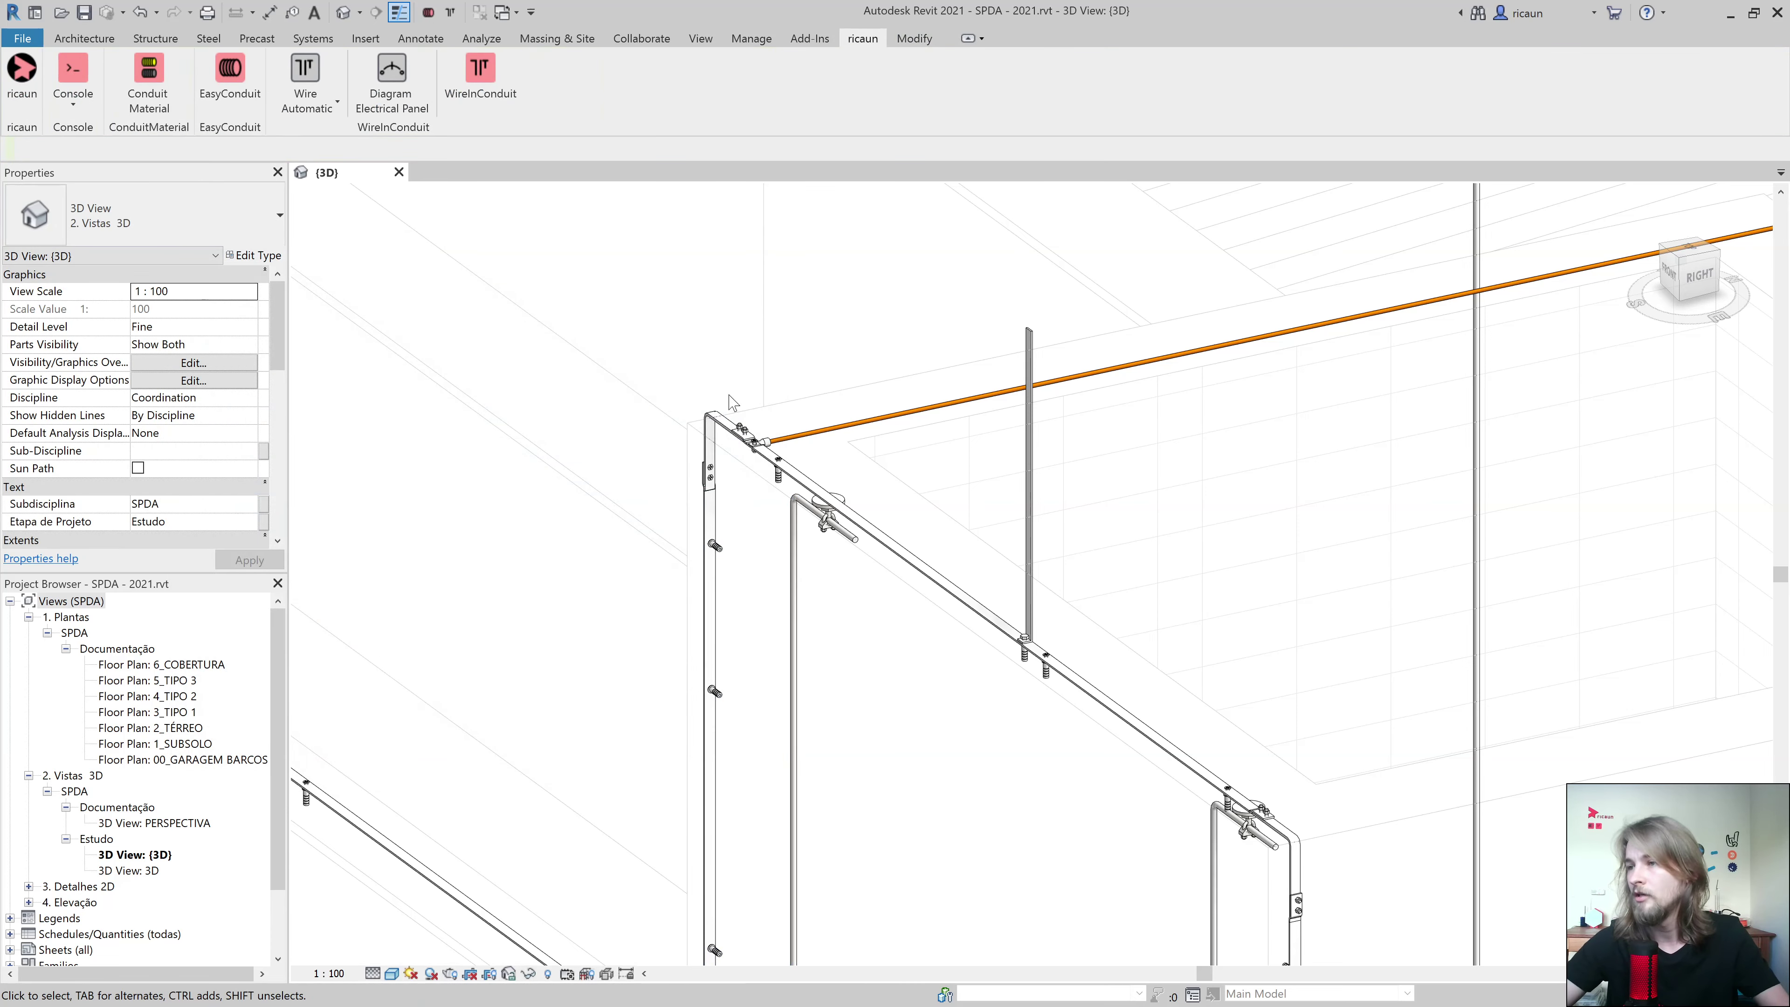
scroll(656, 494, "down", 2)
scroll(648, 491, "down", 1)
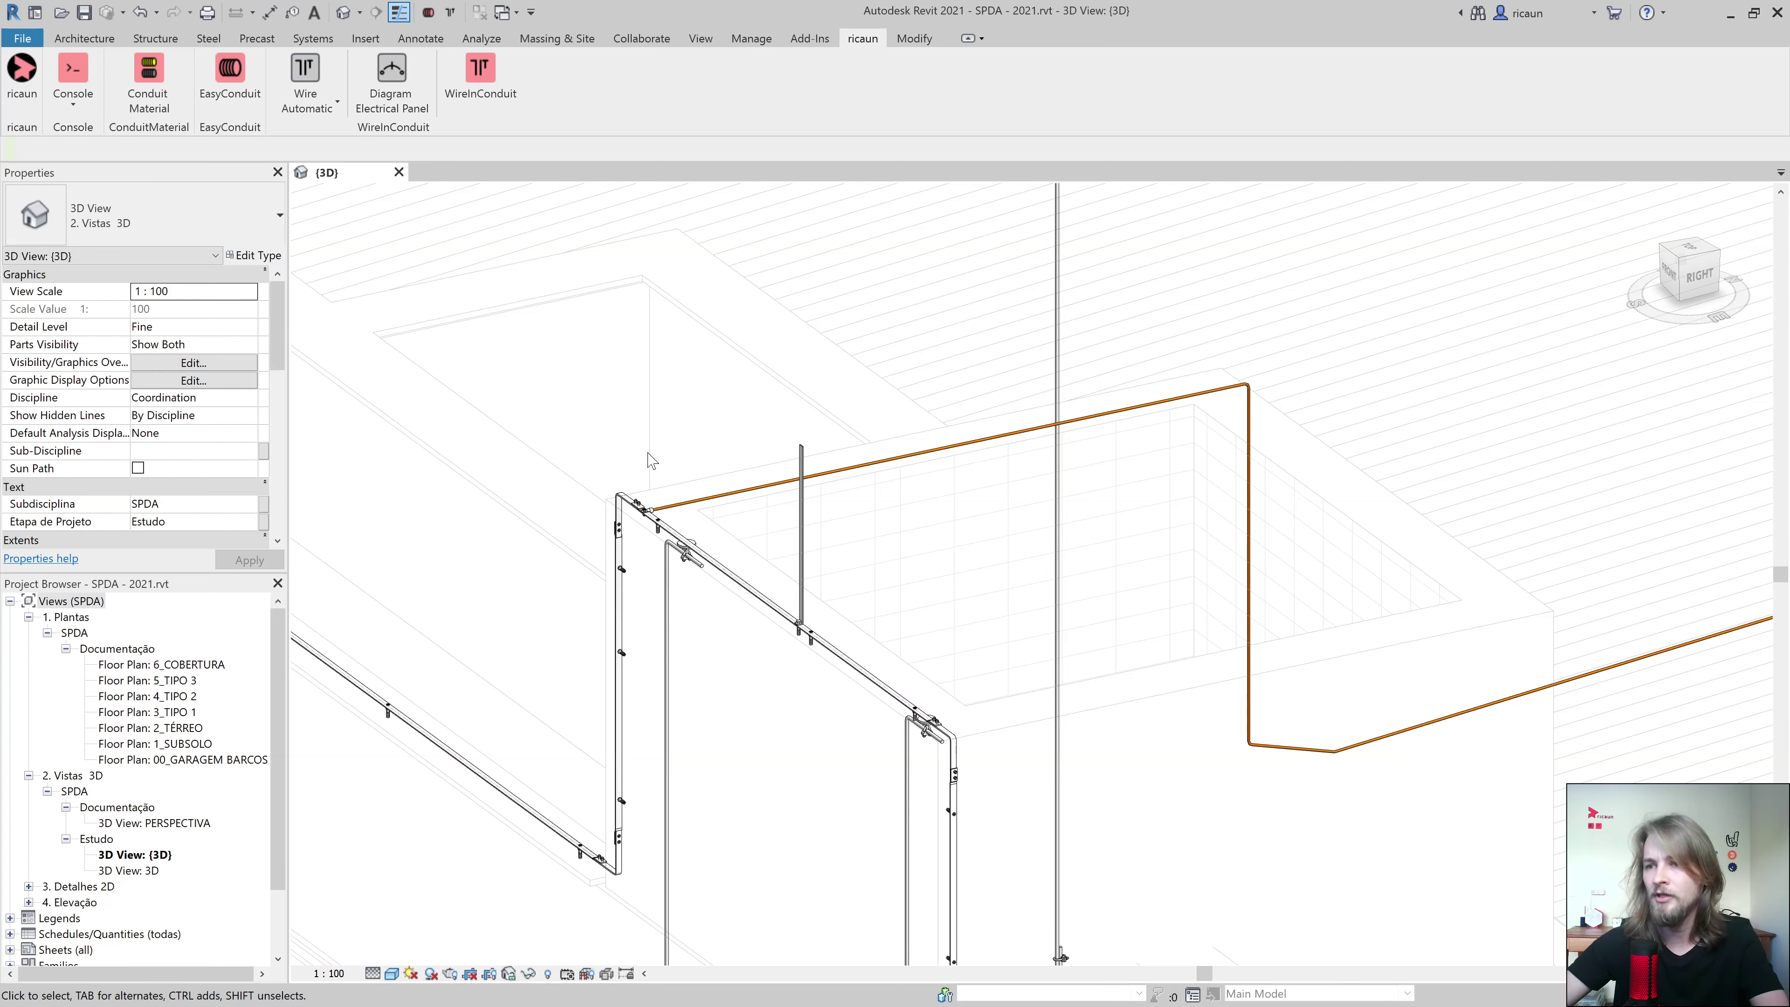
scroll(619, 465, "down", 2)
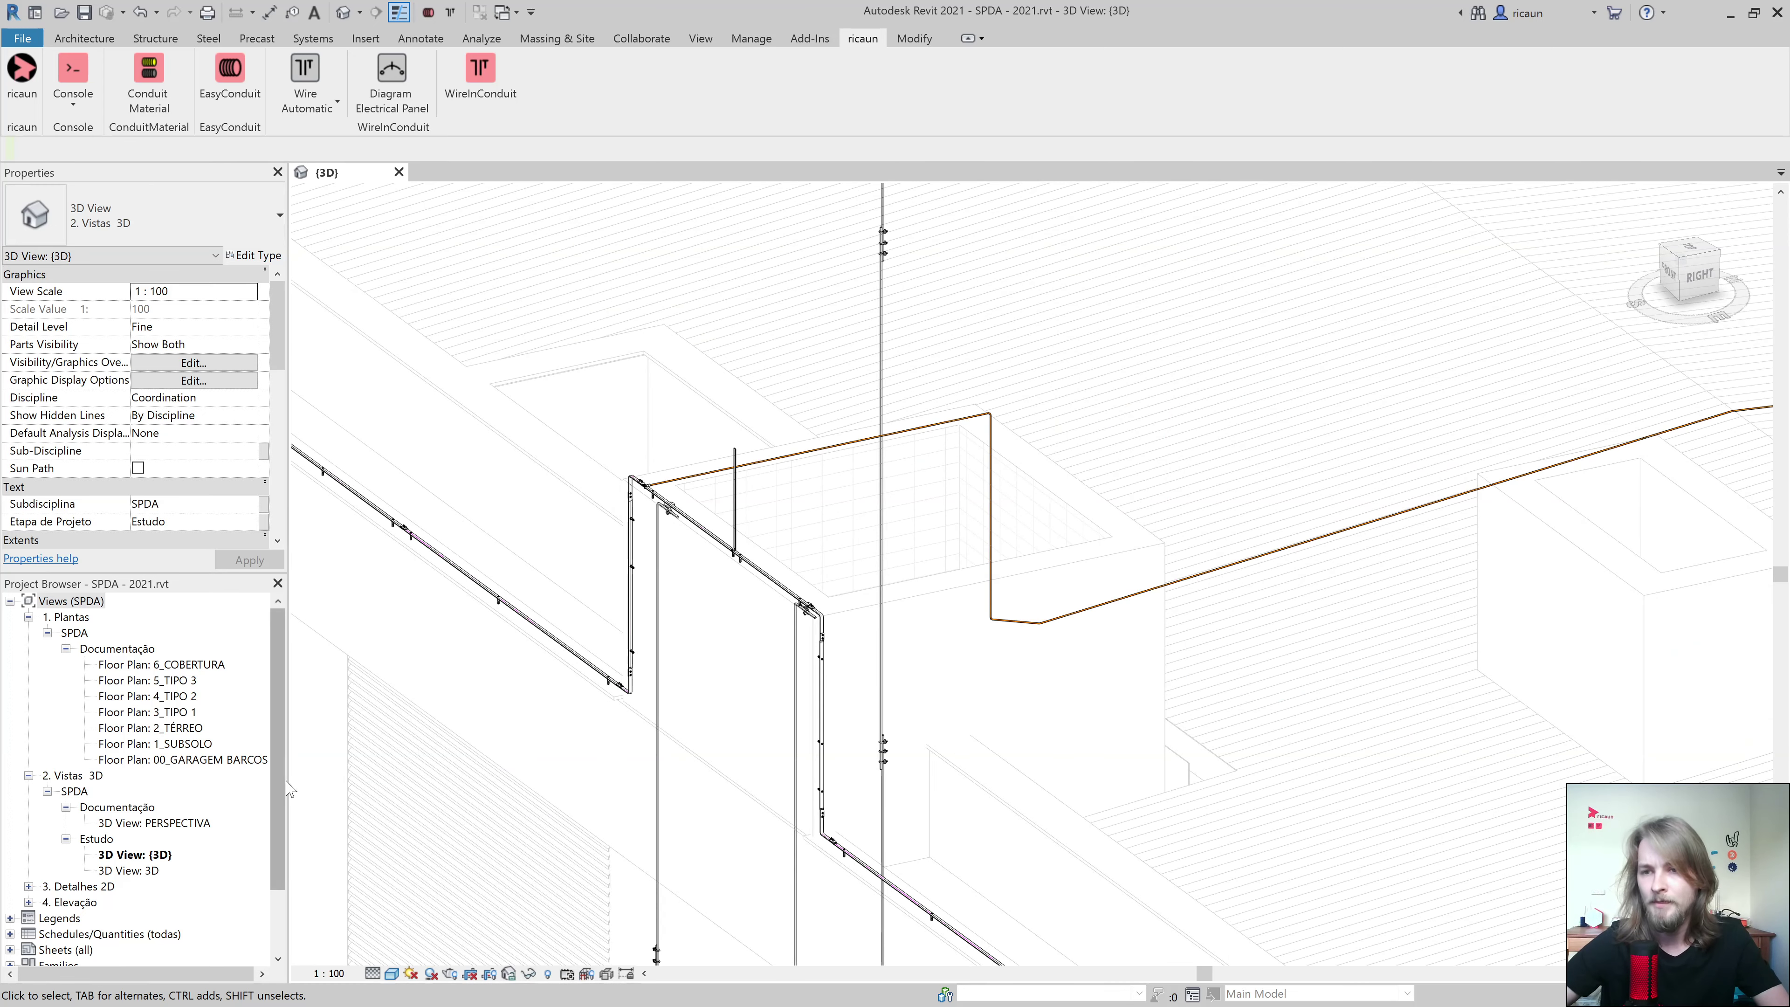
left_click(205, 761)
Open the 00_GARAGEM BARCOS floor plan and zoom onto the garage outline.
double_click(205, 760)
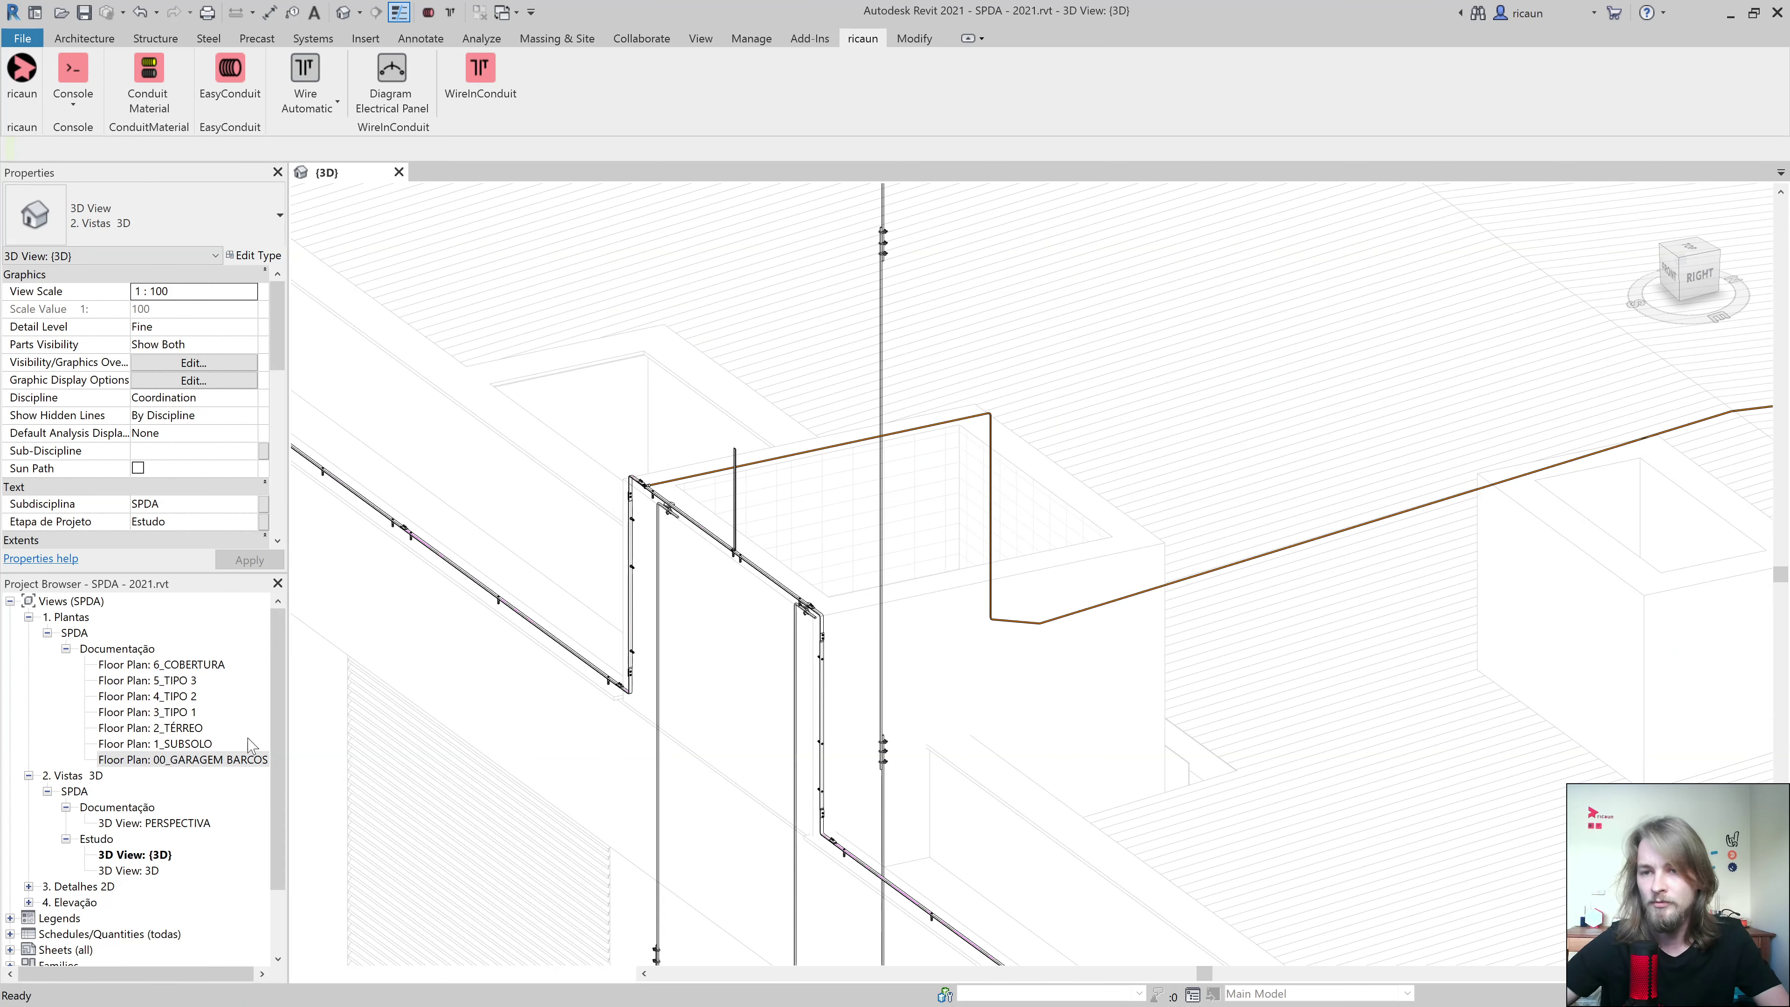
middle_click_drag(541, 534, 1198, 496)
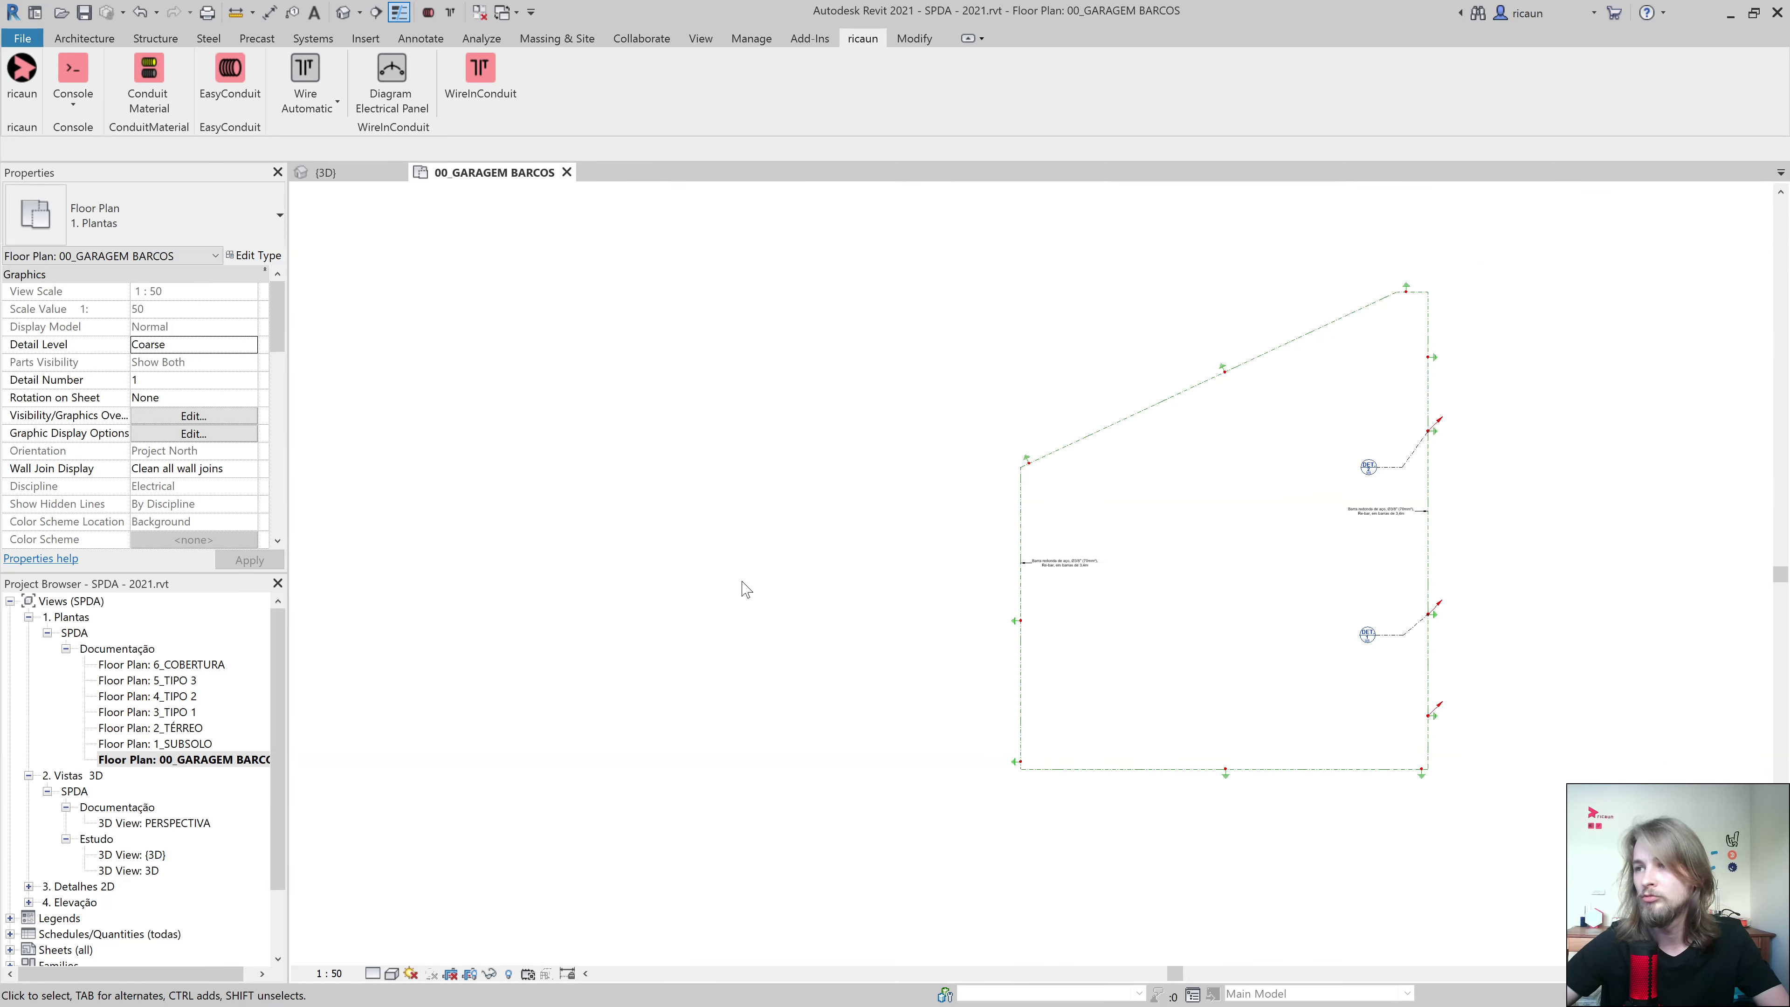
scroll(775, 557, "up", 2)
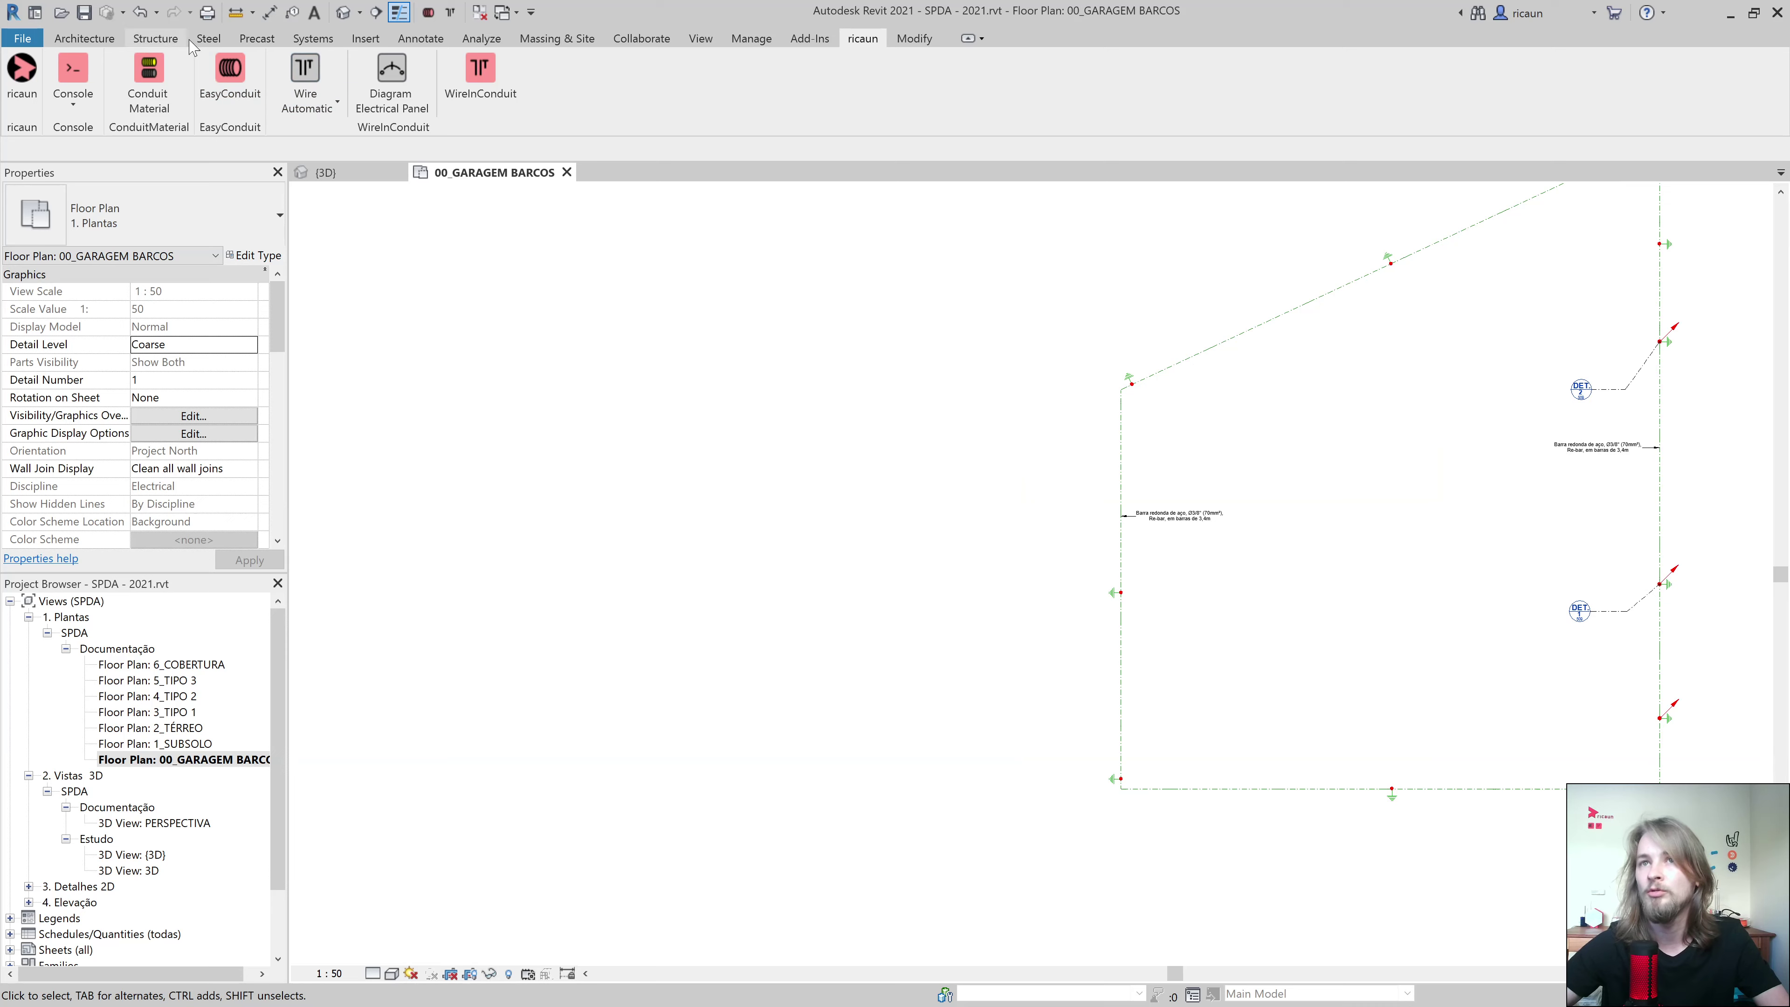
left_click(256, 39)
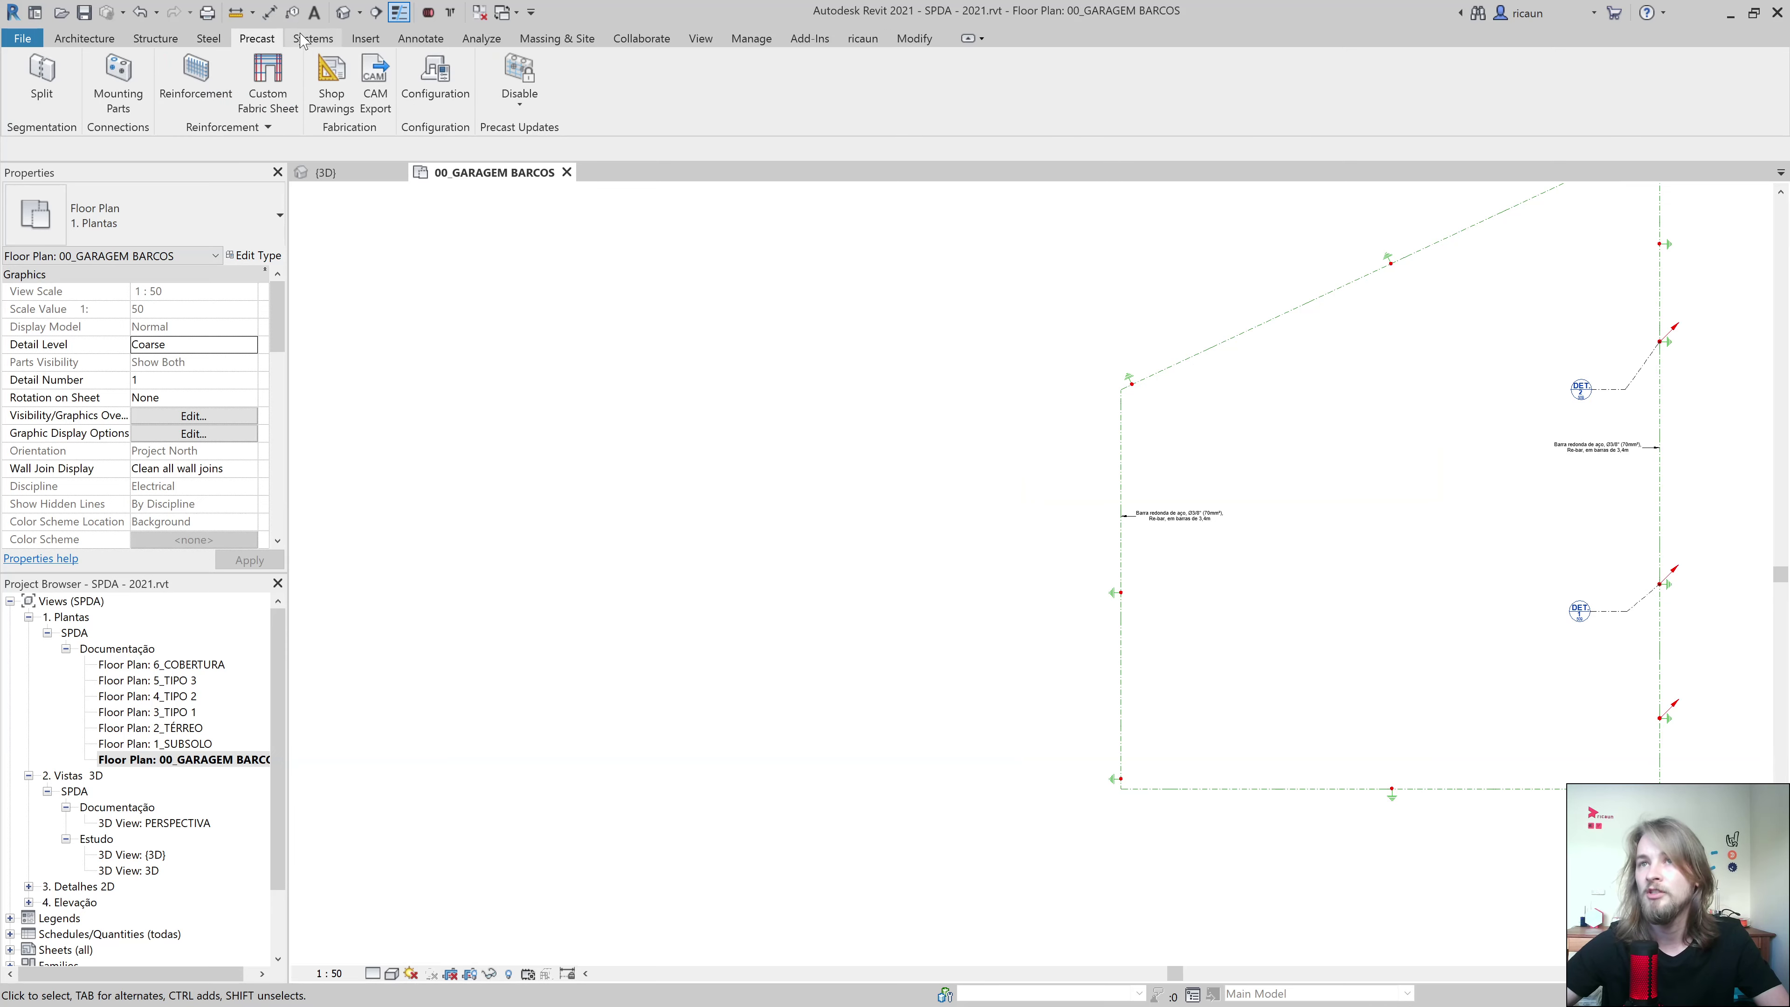
left_click(313, 39)
Place Caixa de Inspeção Ø300mm com Haste Ø5/8"x2,40m boxes at the rectangle's four corners.
left_click(1374, 81)
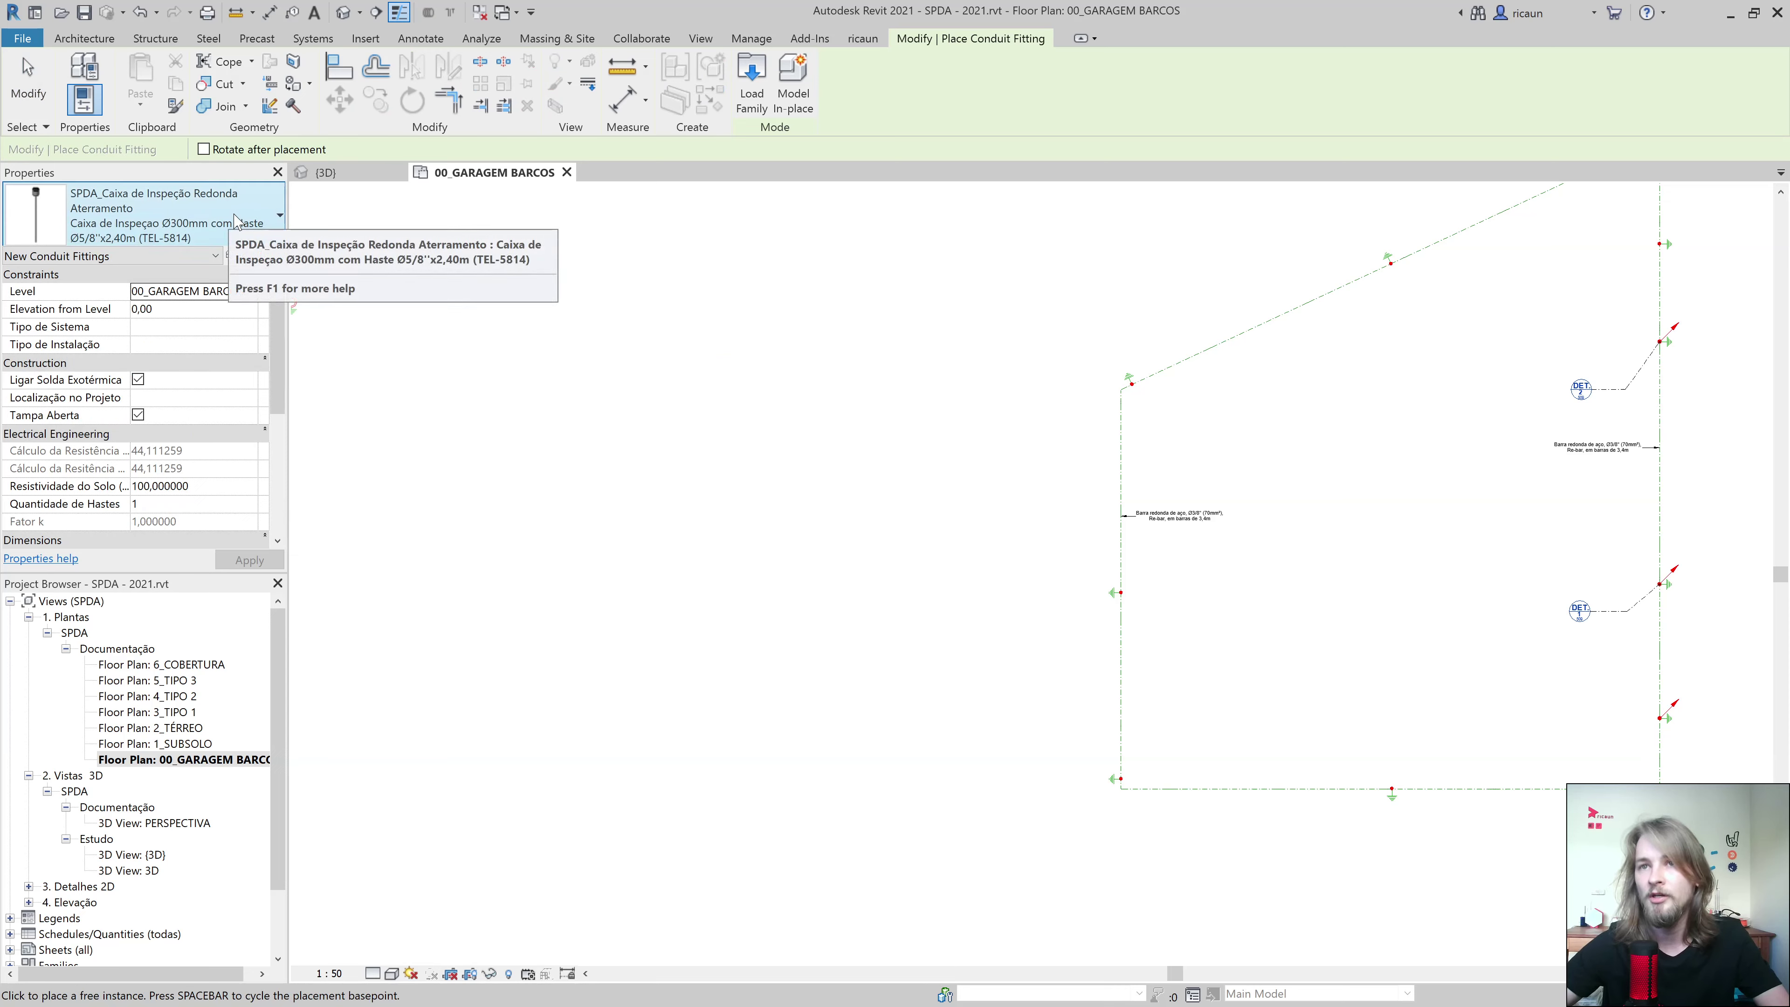
left_click(517, 423)
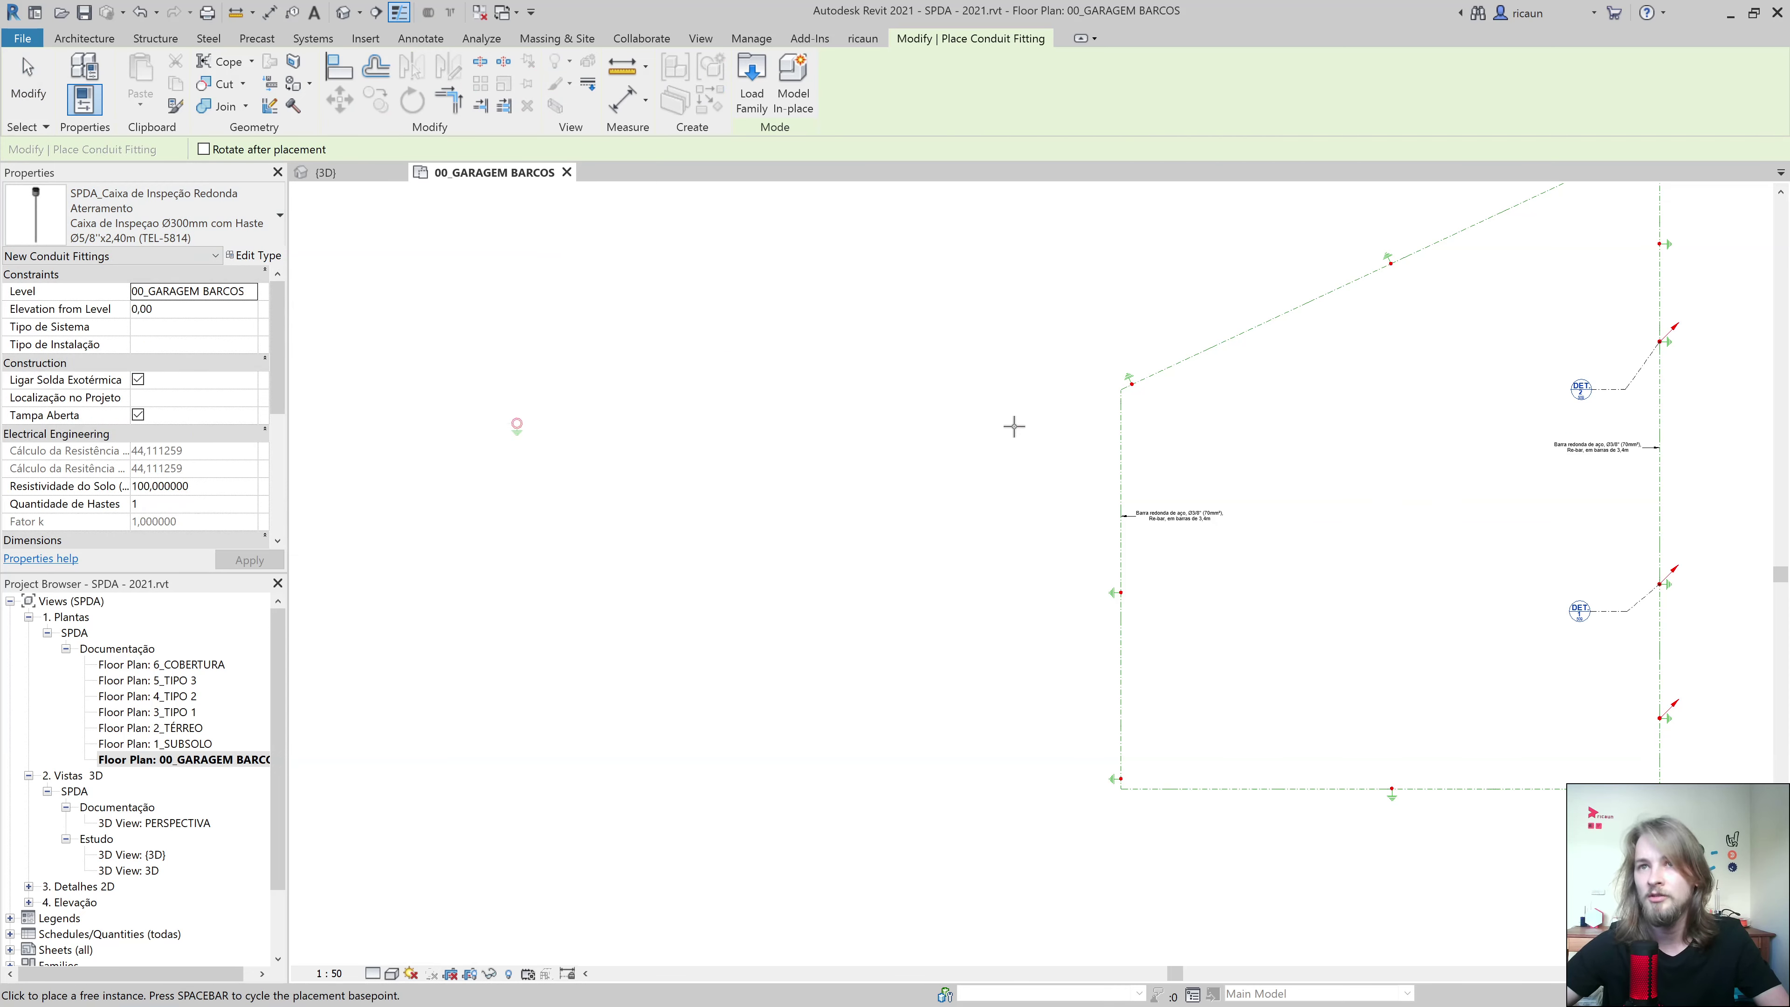
left_click(963, 423)
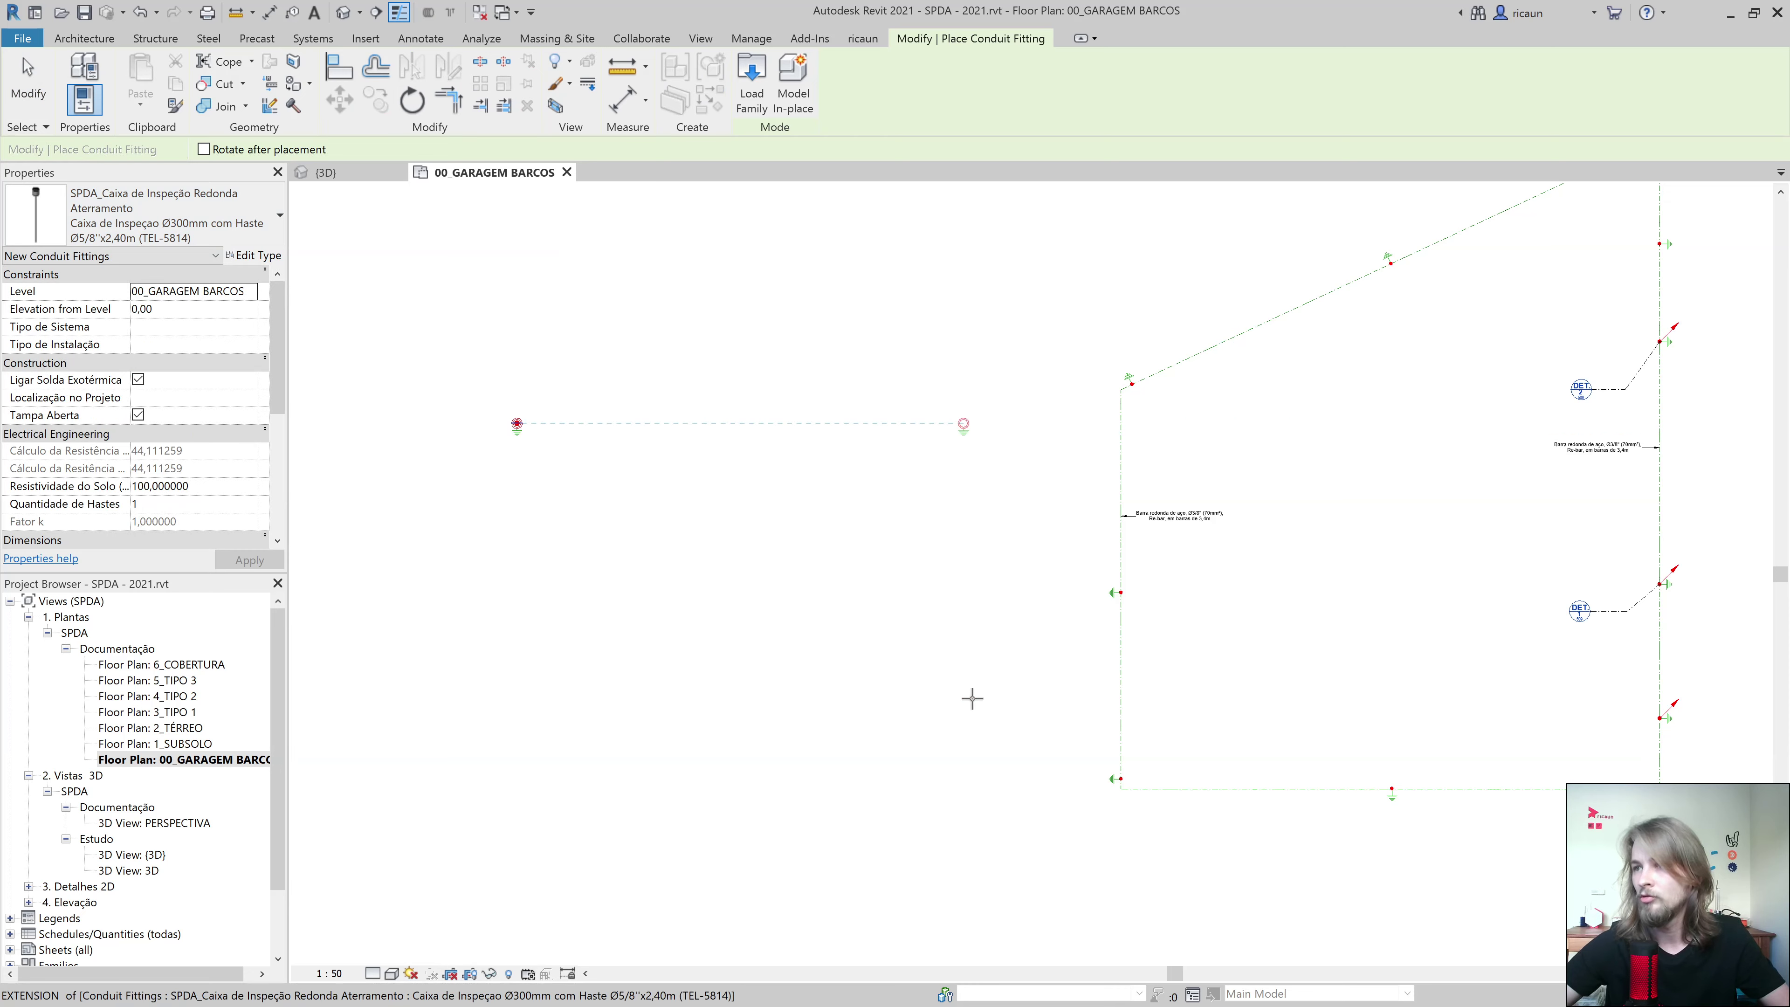
left_click(963, 737)
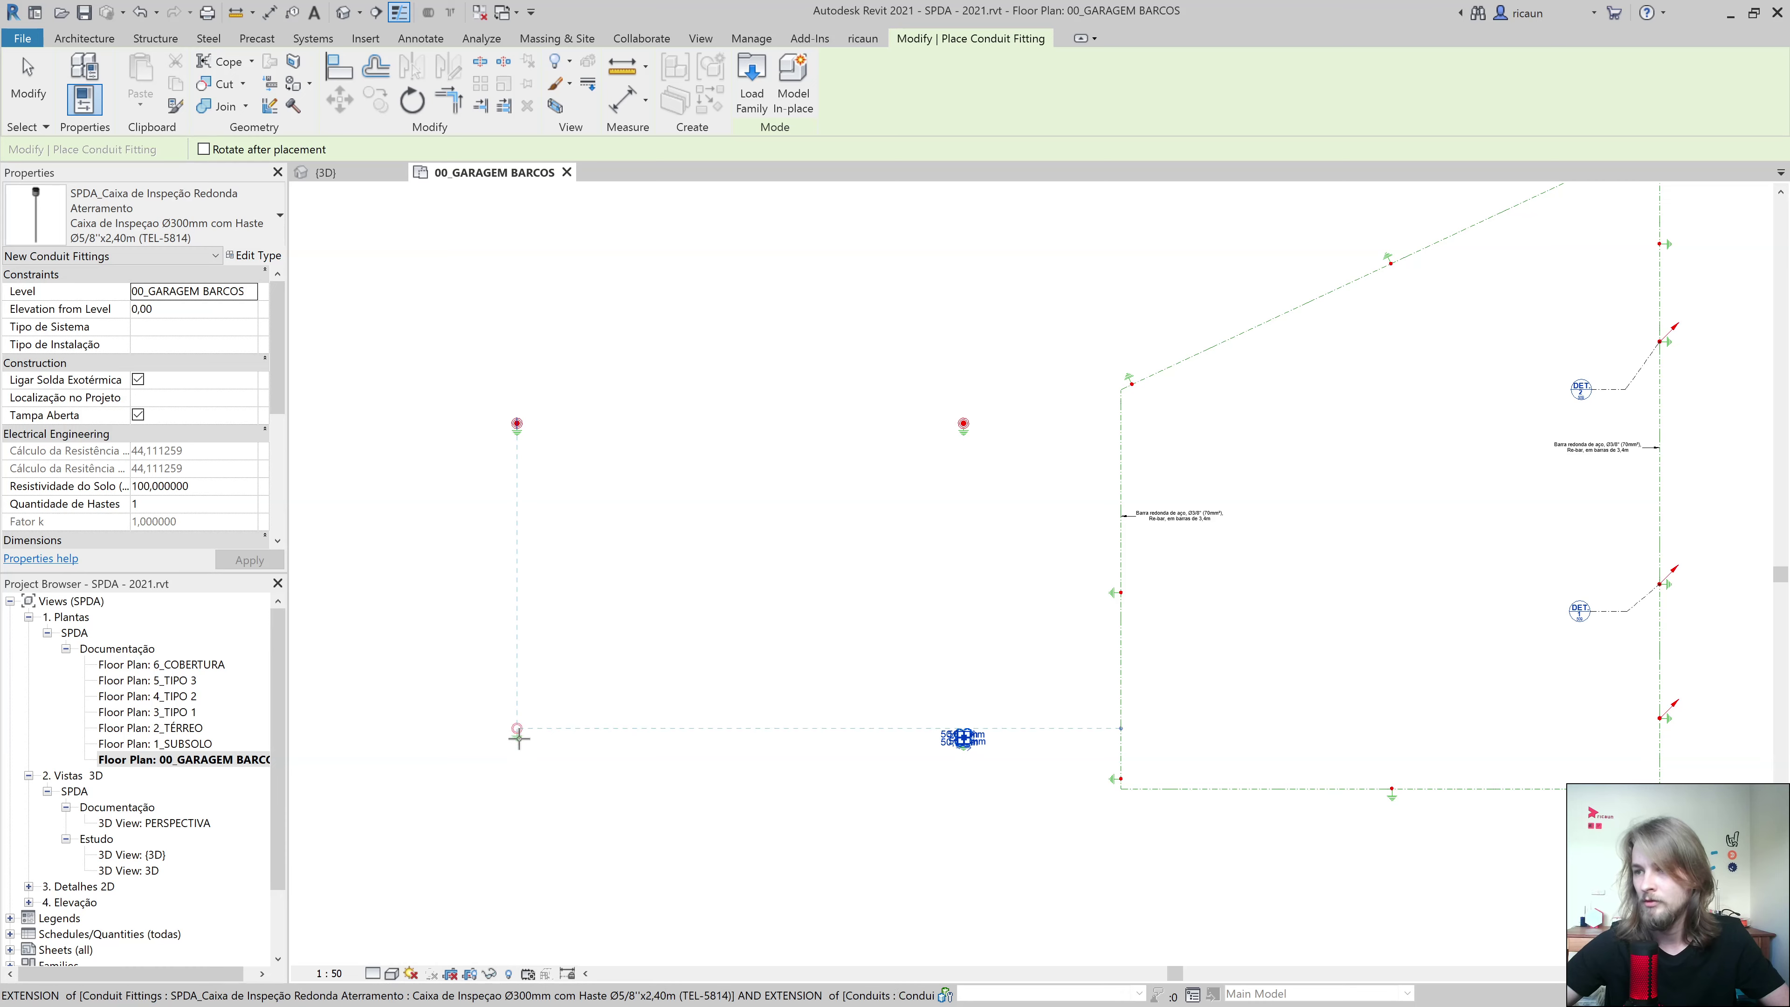
left_click(518, 737)
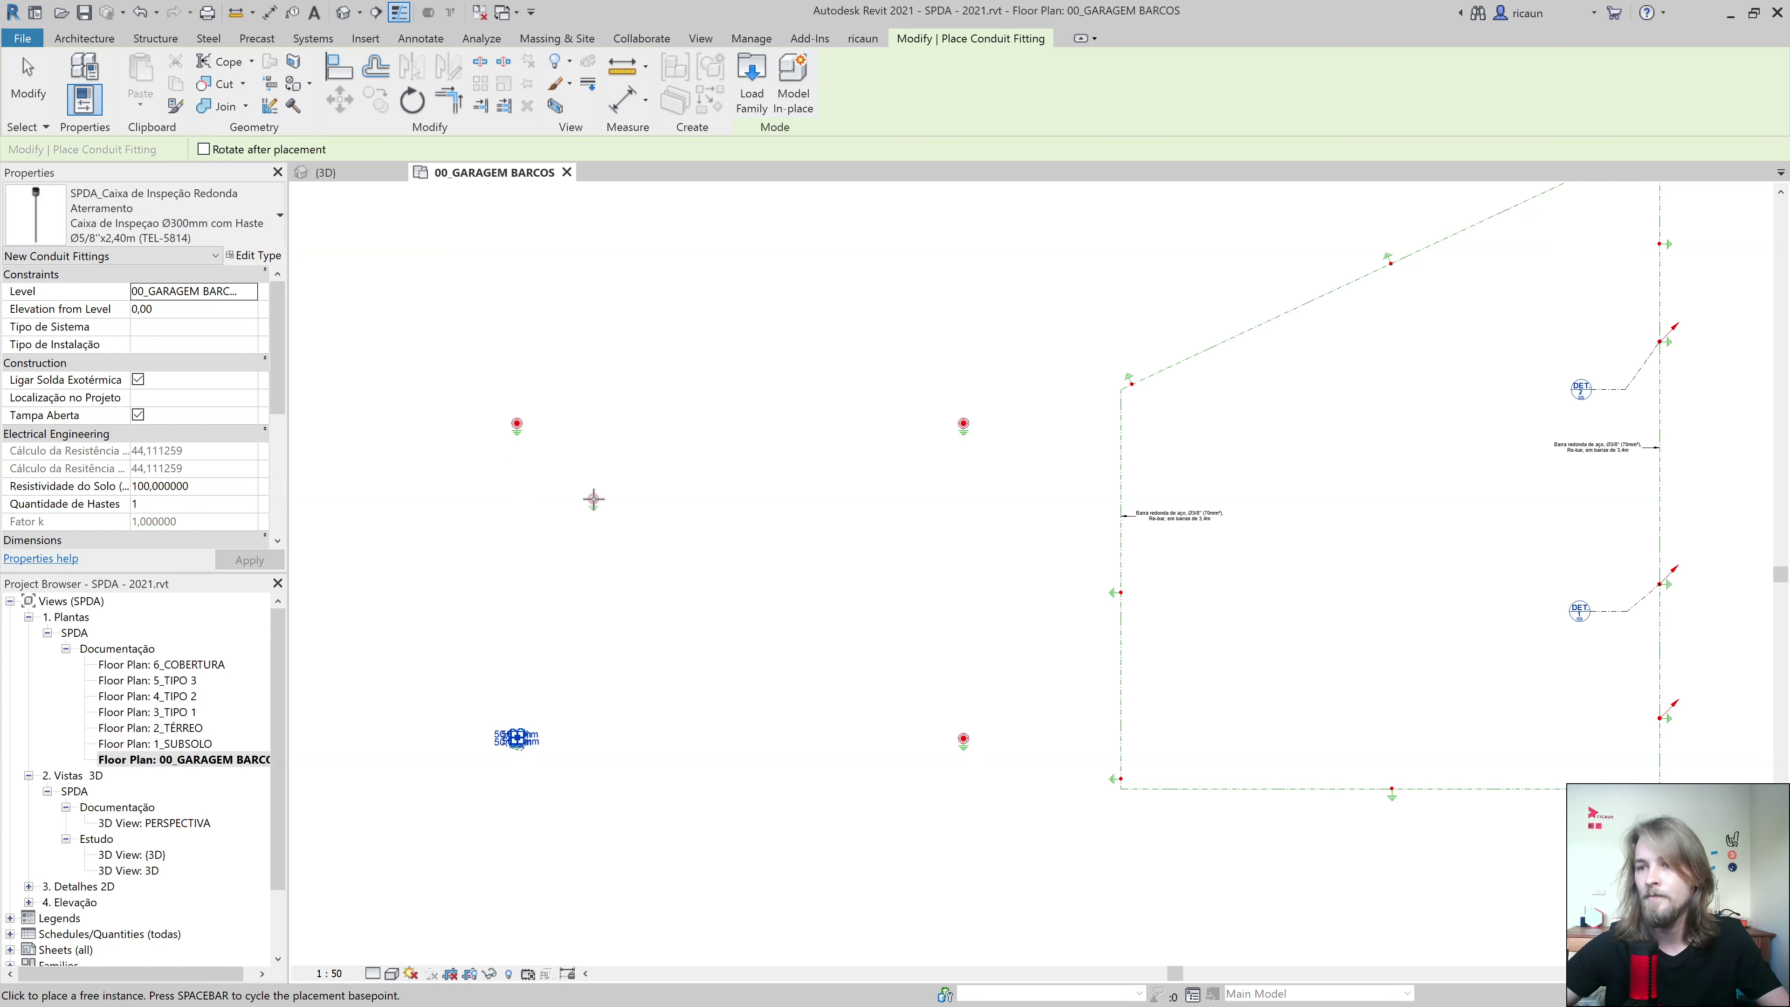
left_click(204, 233)
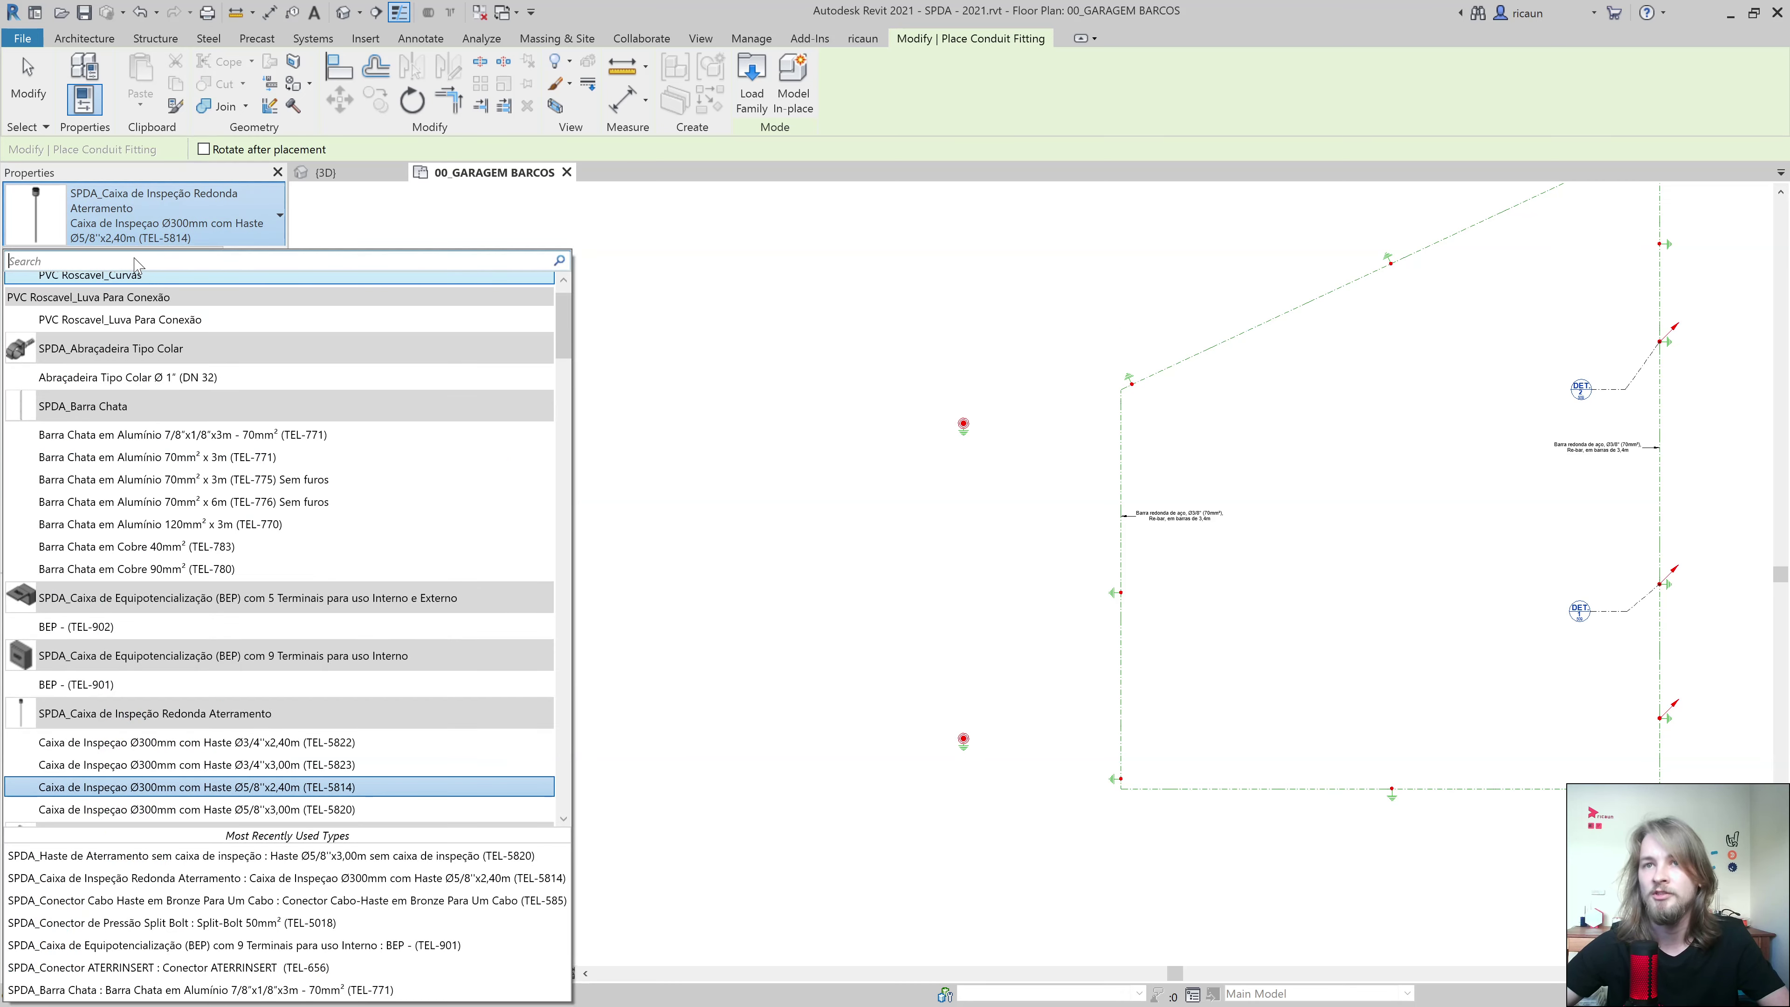
Place Haste Ø5/8"x3,00m sem caixa rods at elevation -10 along the left and bottom sides.
type("aterra")
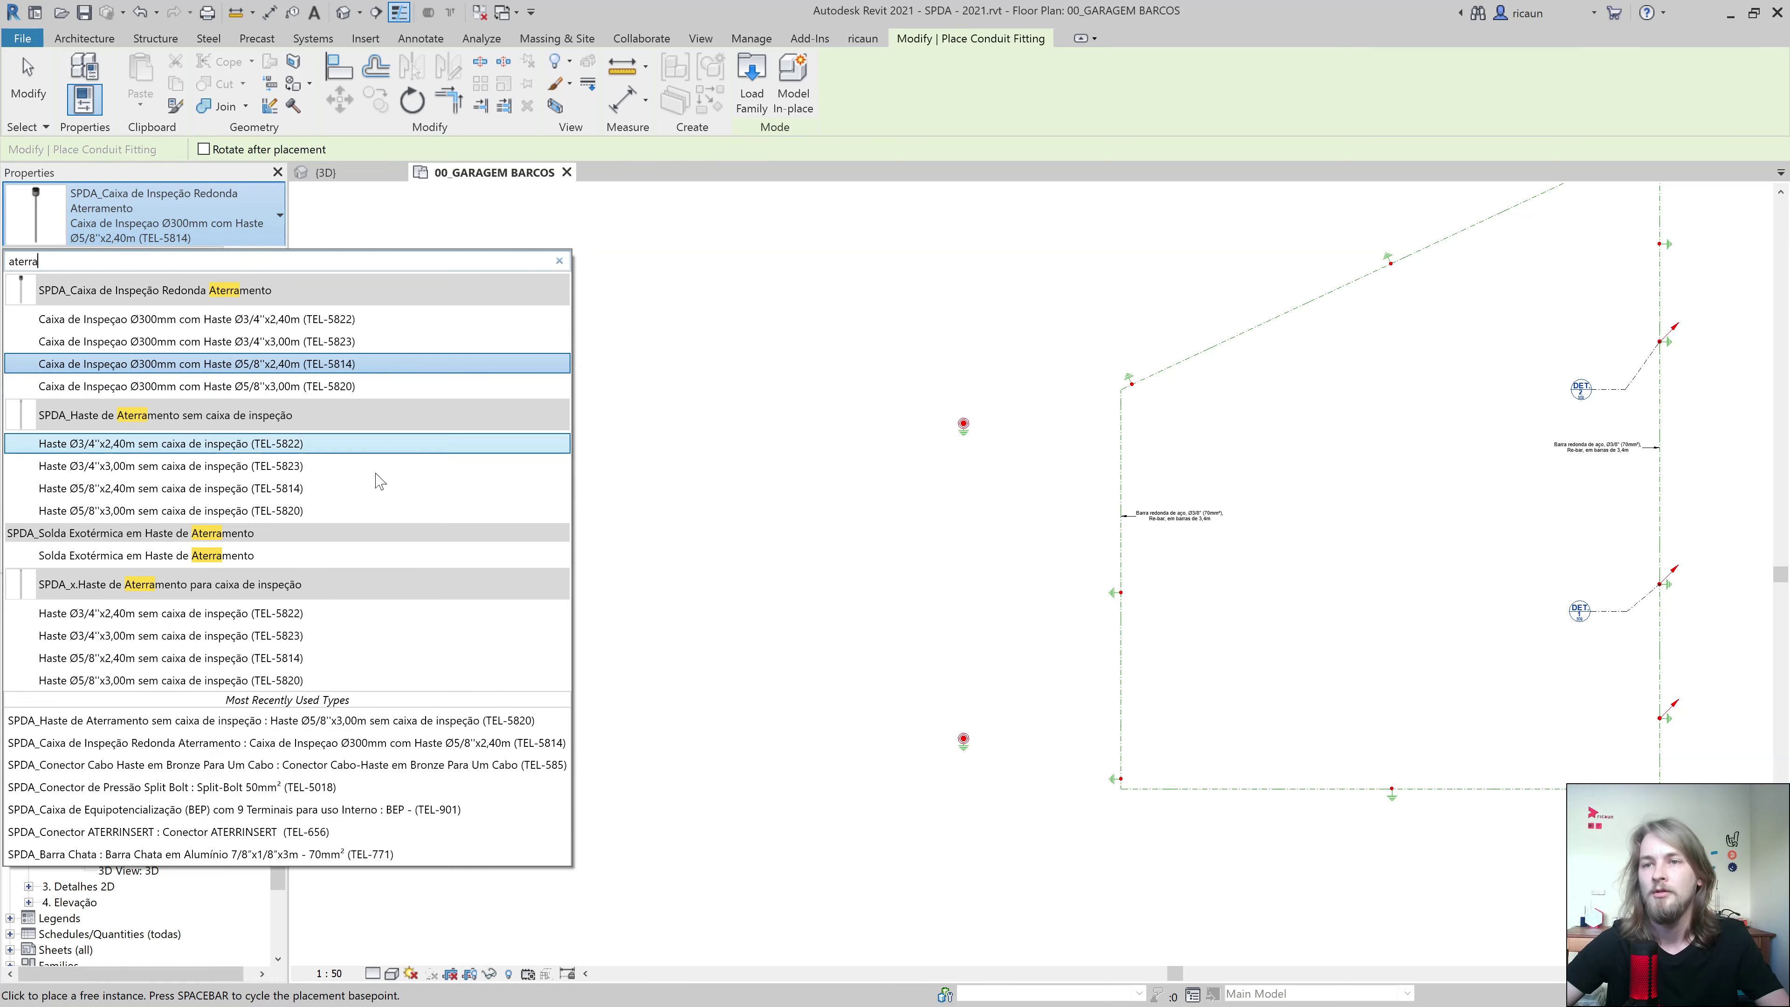
left_click(264, 516)
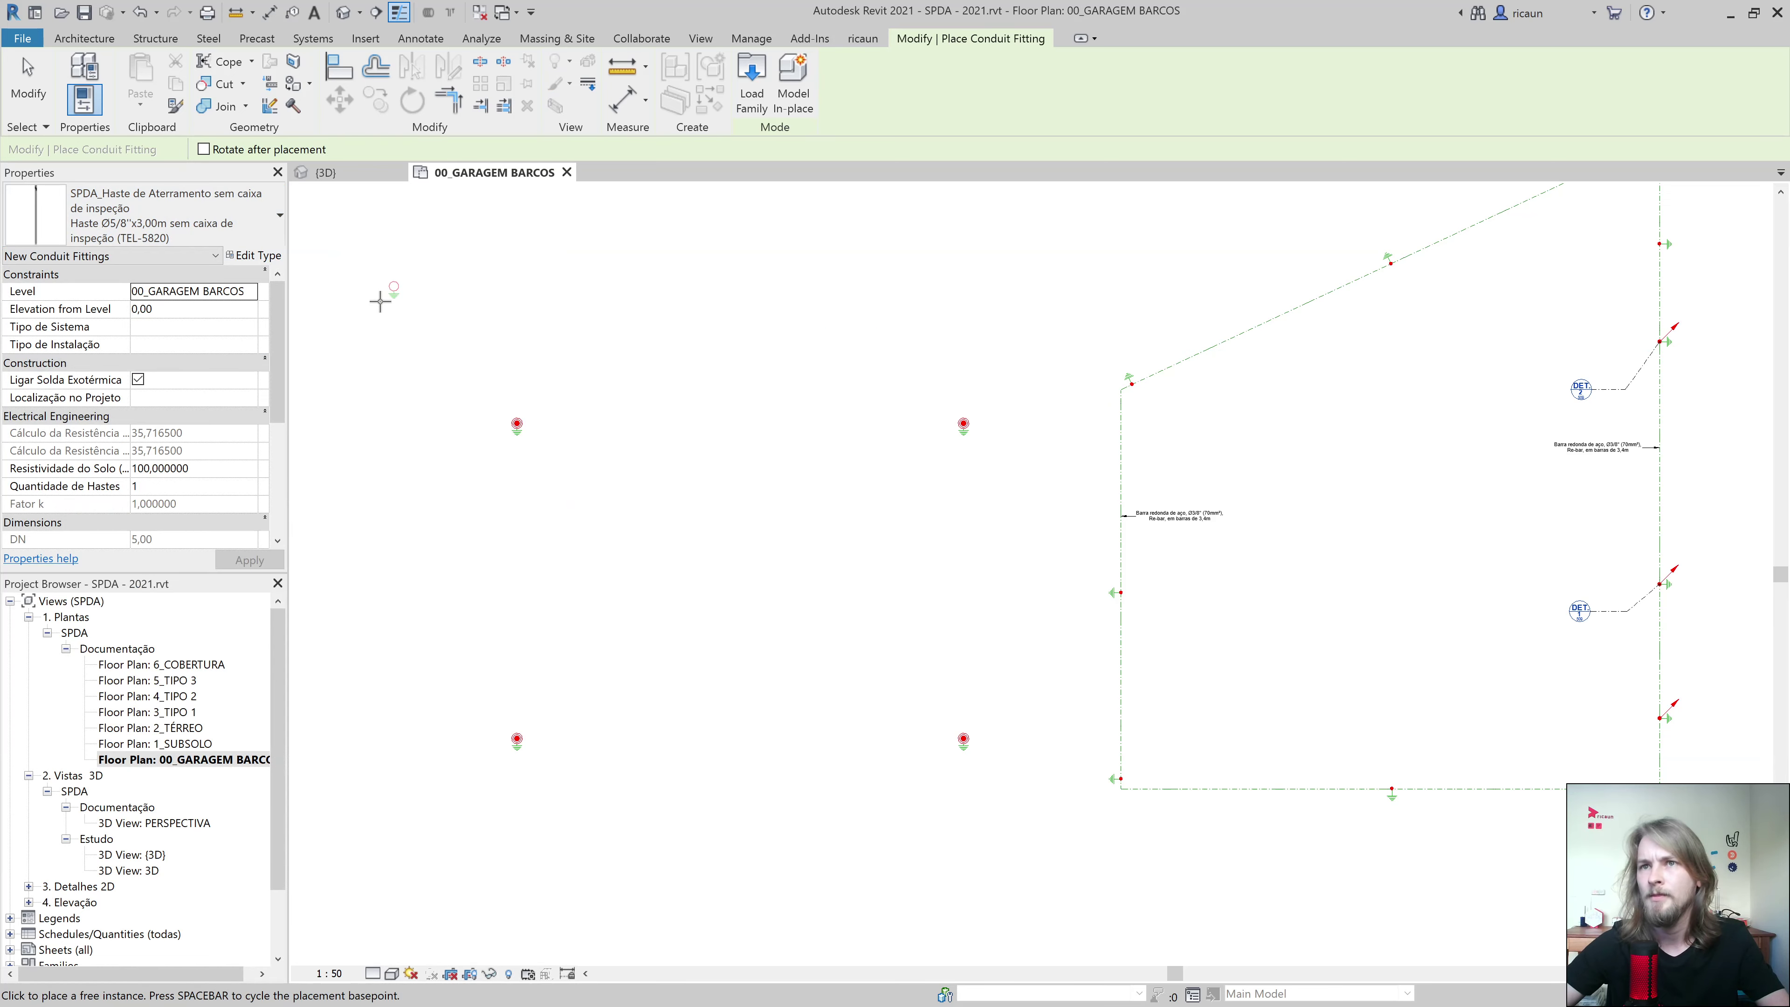
left_click(211, 312)
type("-10")
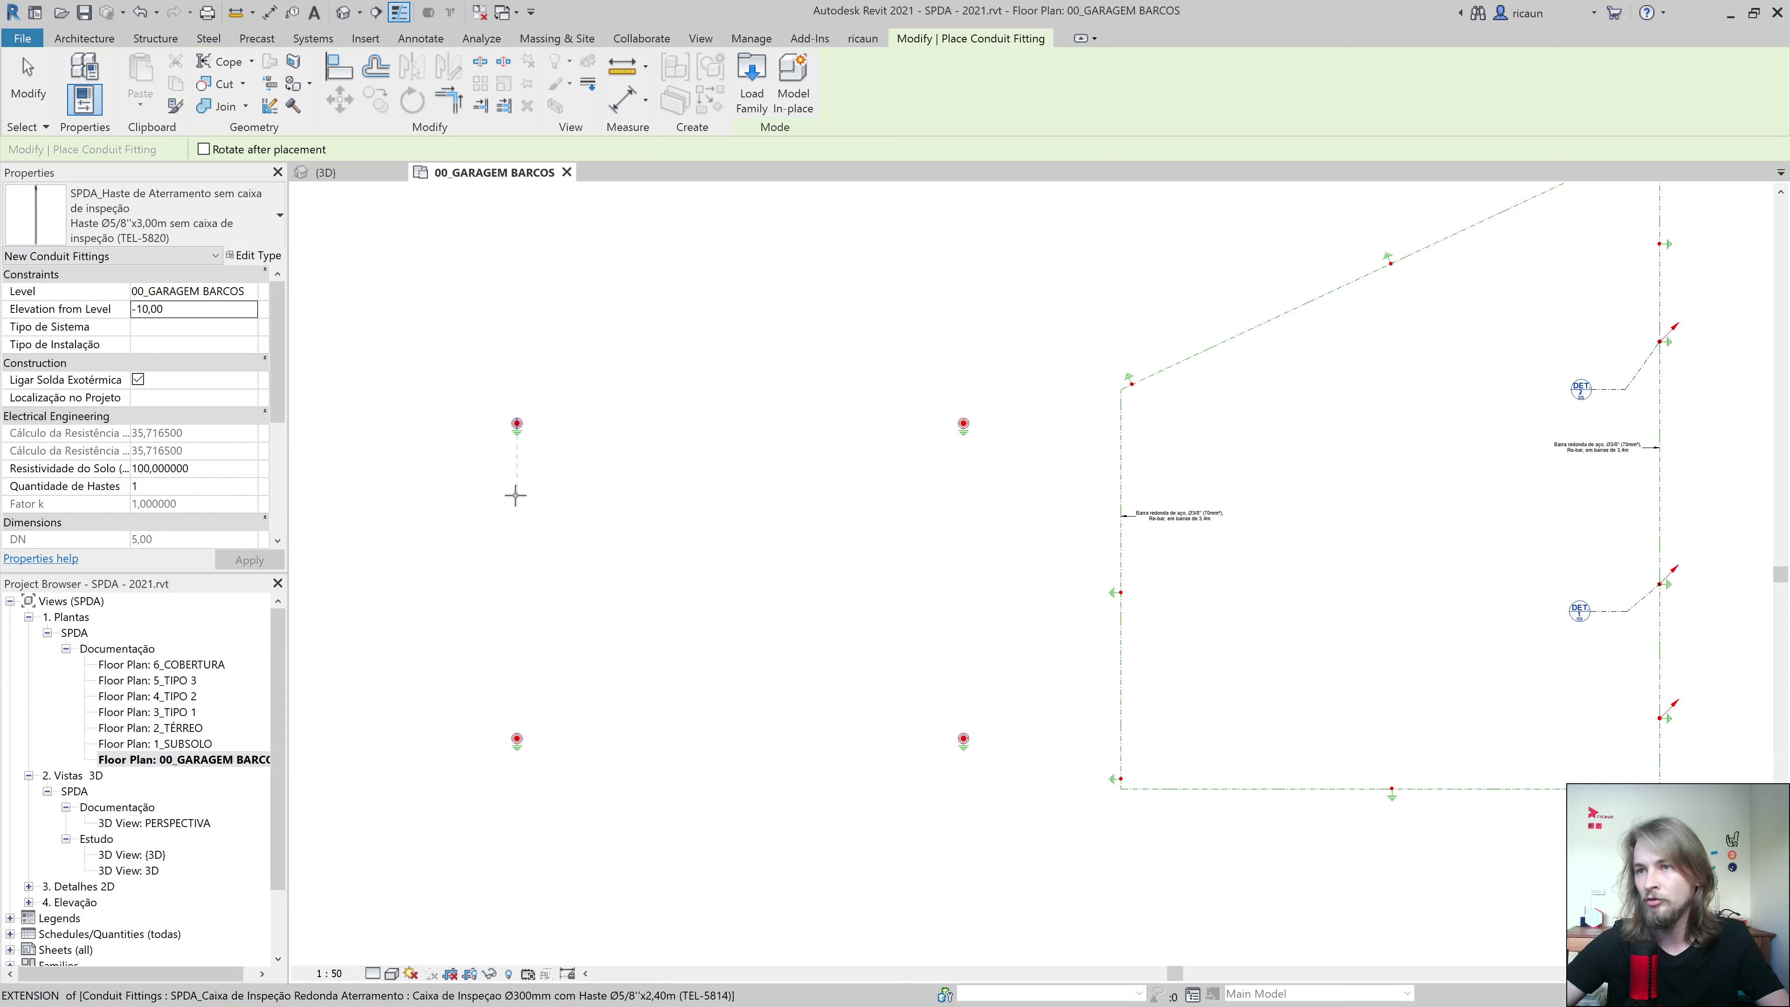
left_click(516, 618)
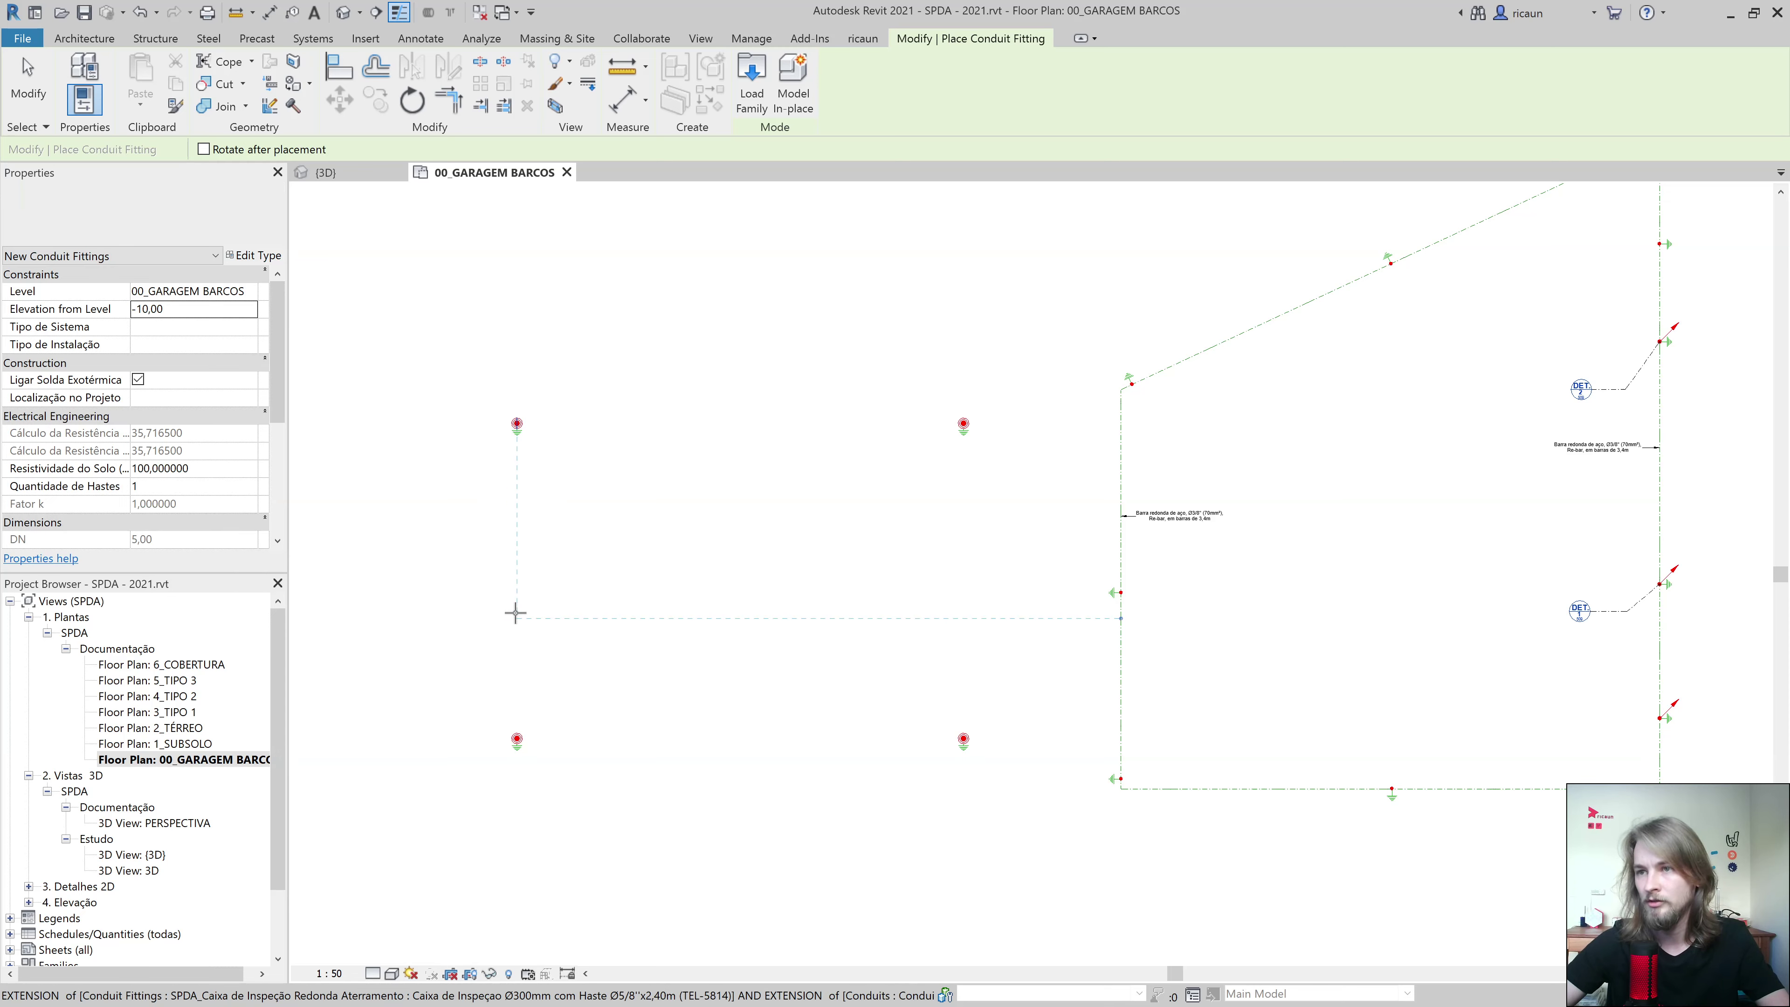
left_click(515, 681)
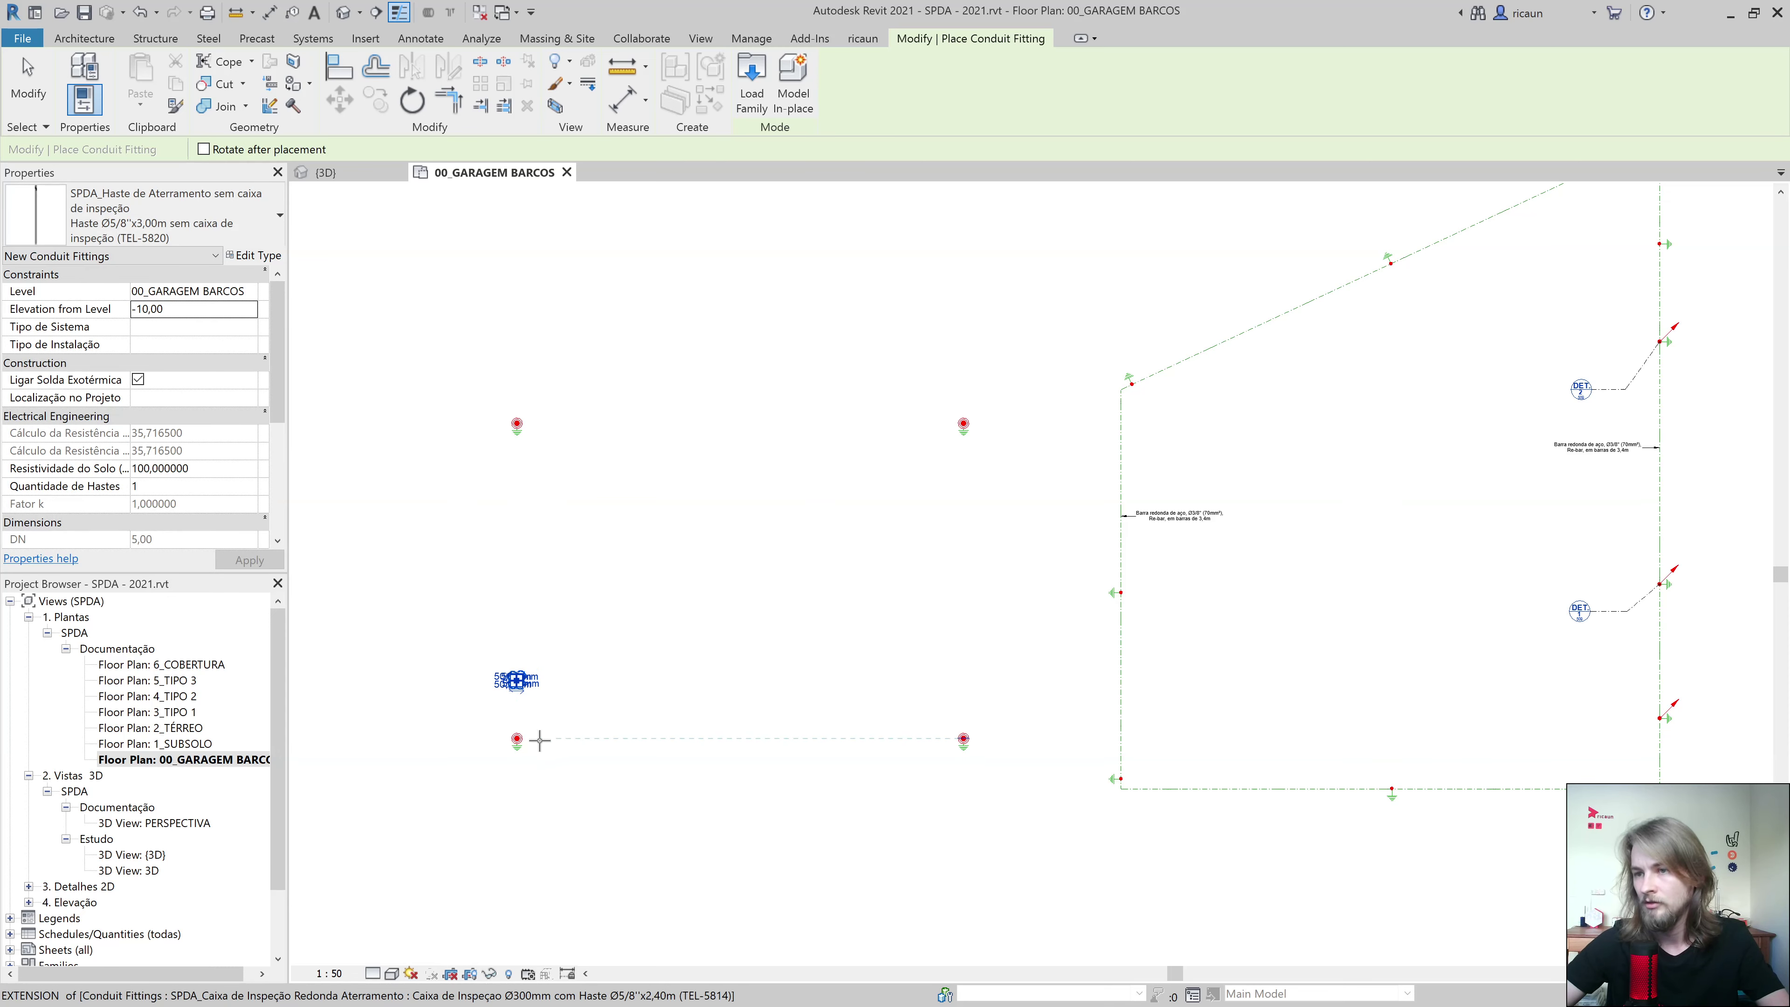
left_click(724, 738)
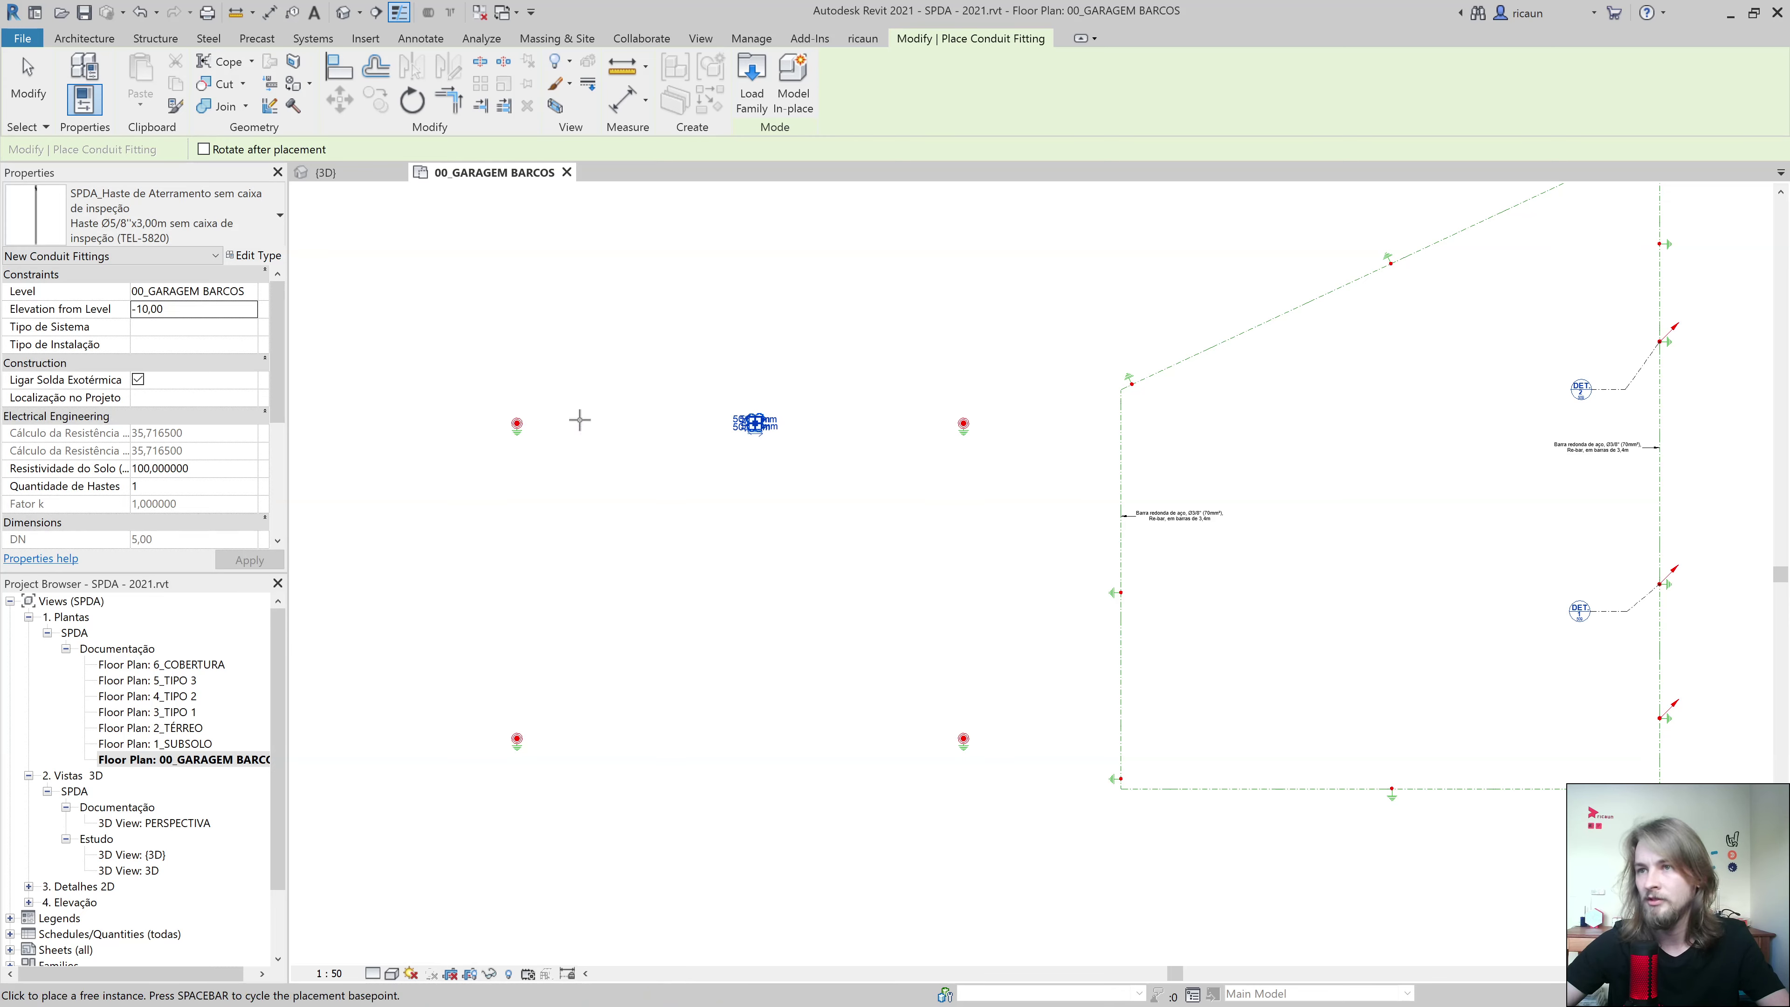
Lower the plan's view range bottom offset to -10,00 so the buried rods appear.
key("Escape")
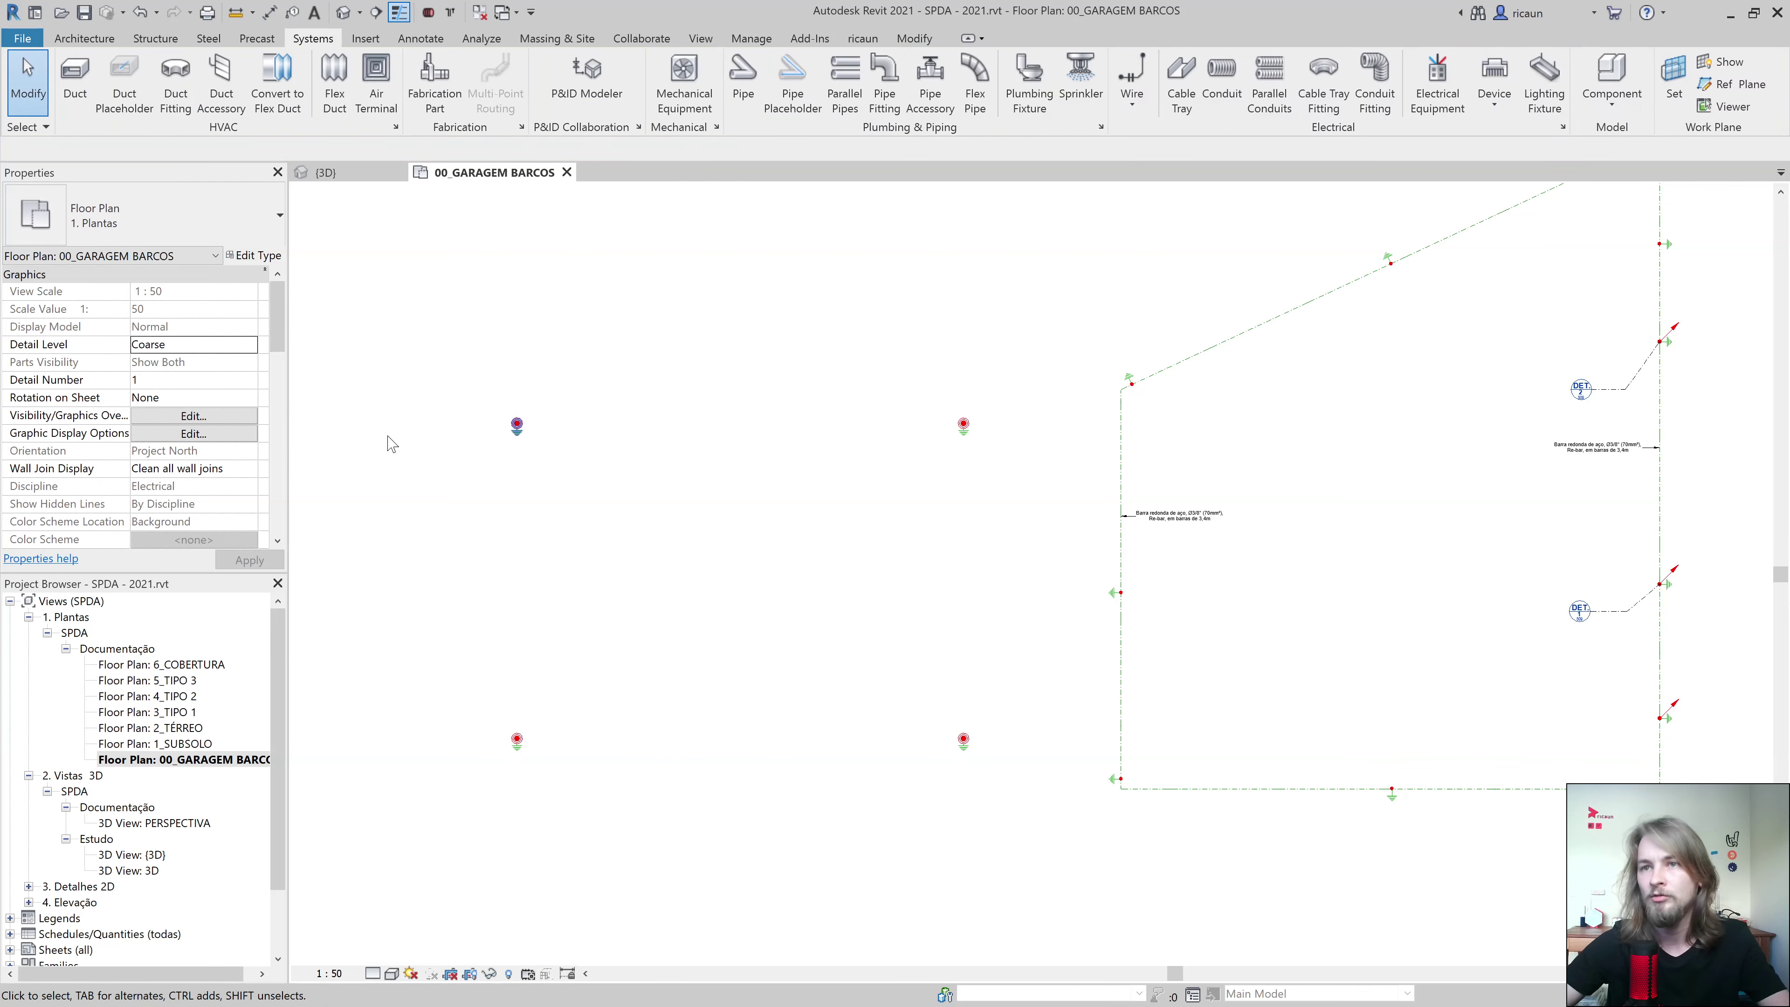
scroll(241, 437, "down", 5)
scroll(230, 491, "down", 2)
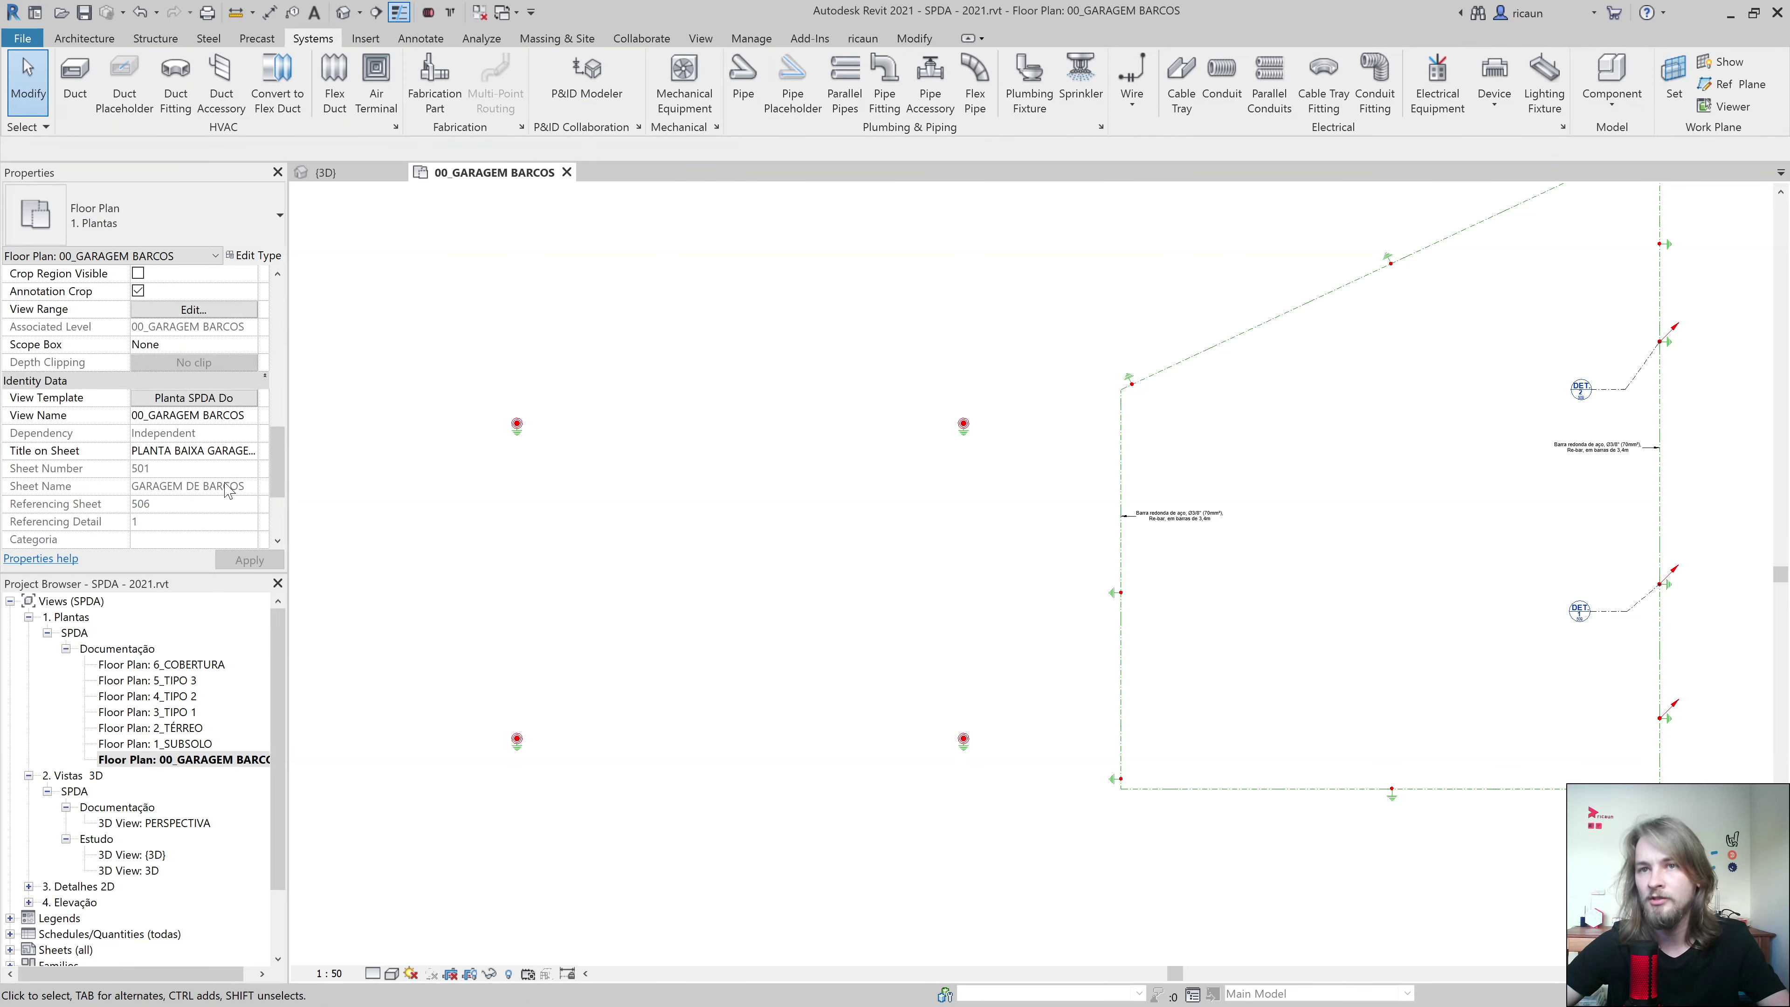
left_click(220, 399)
type("-1")
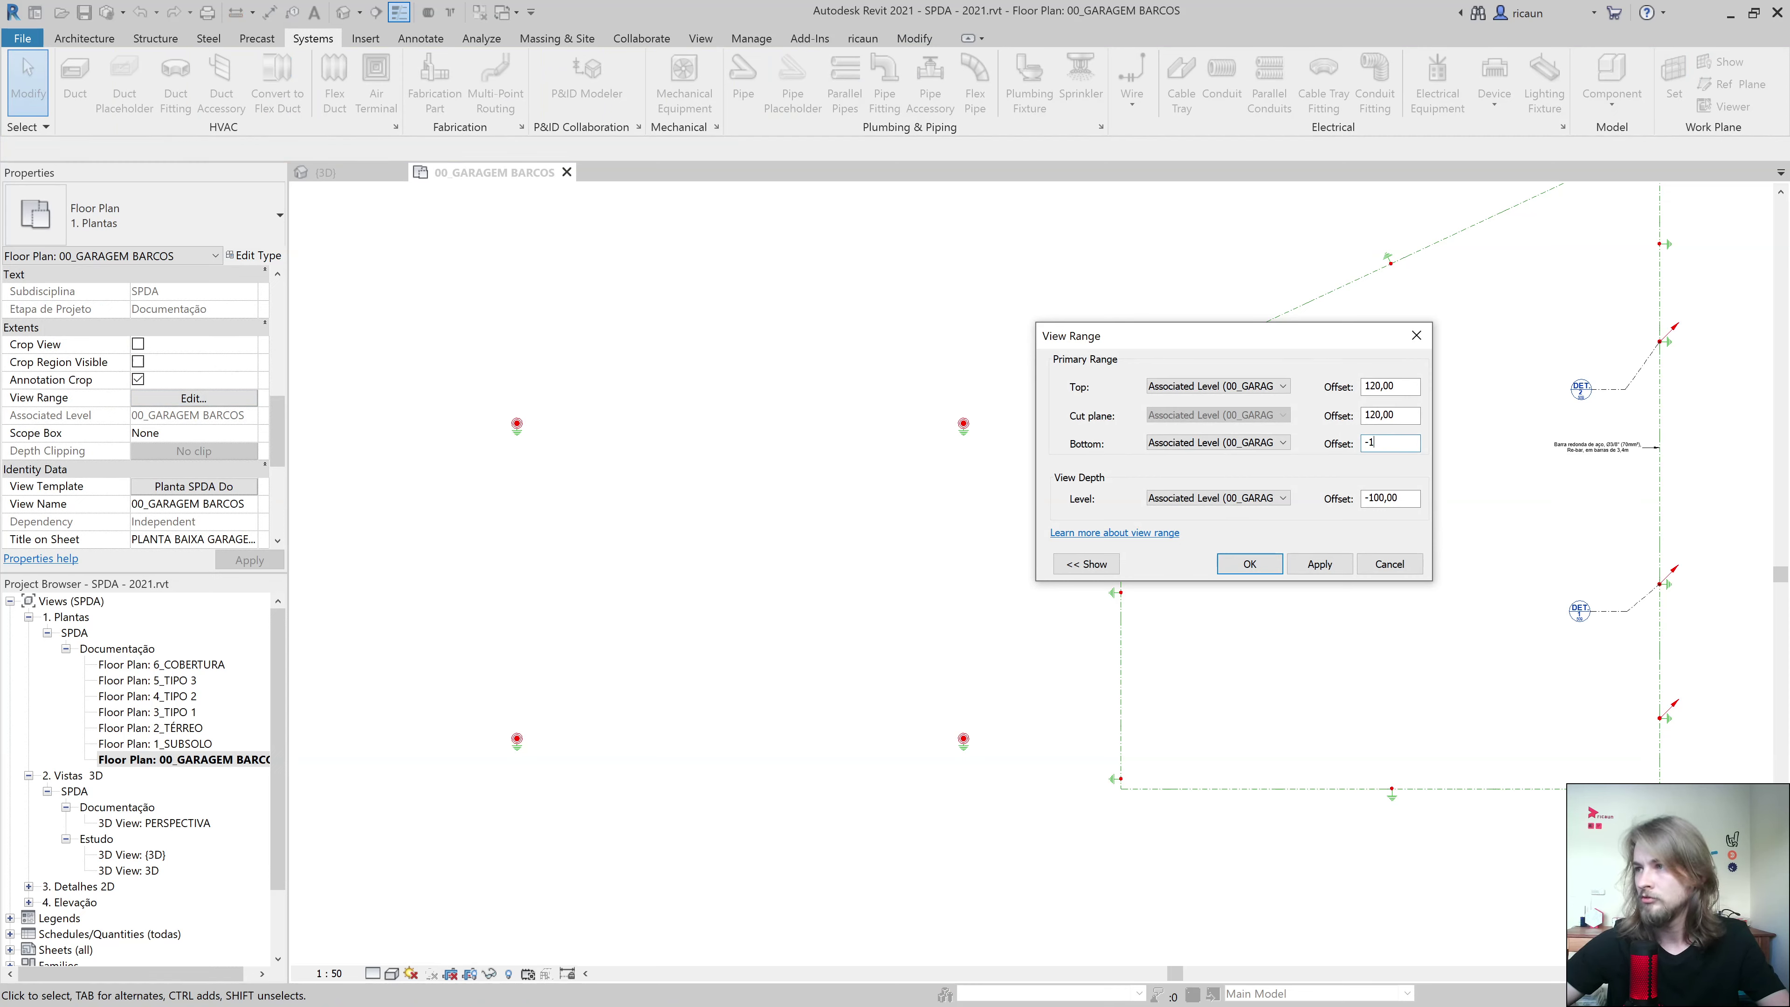
key("Return")
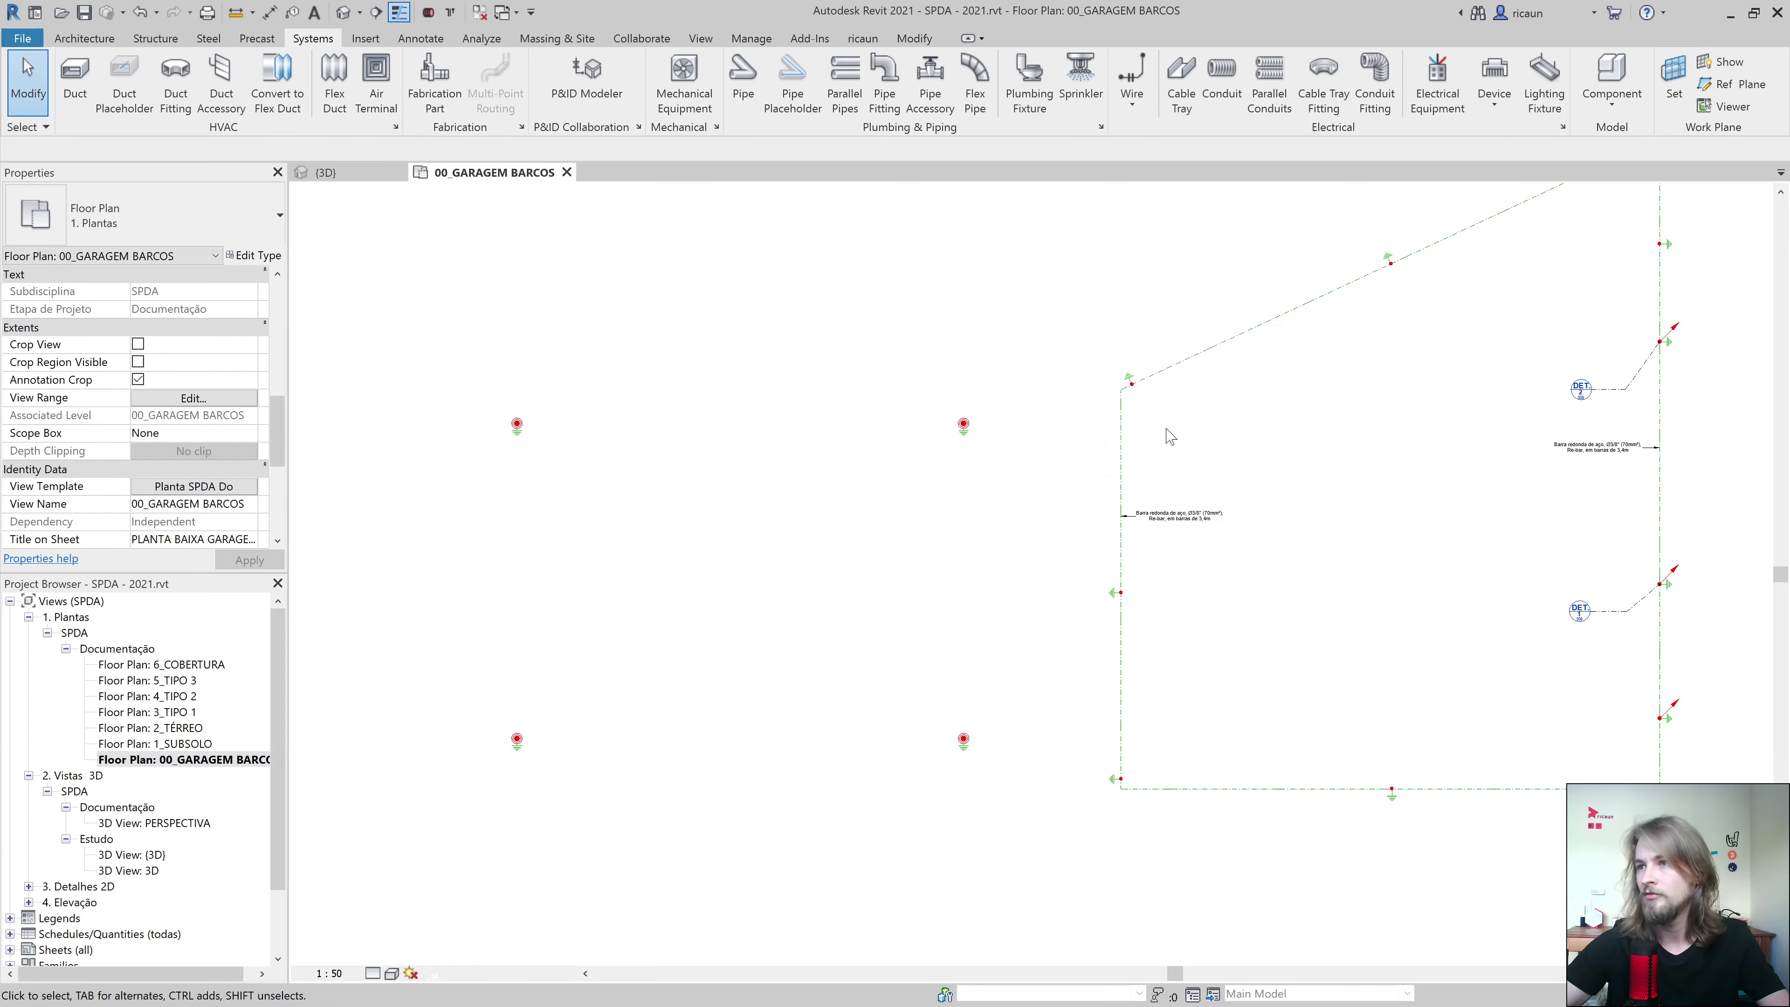
left_click(209, 399)
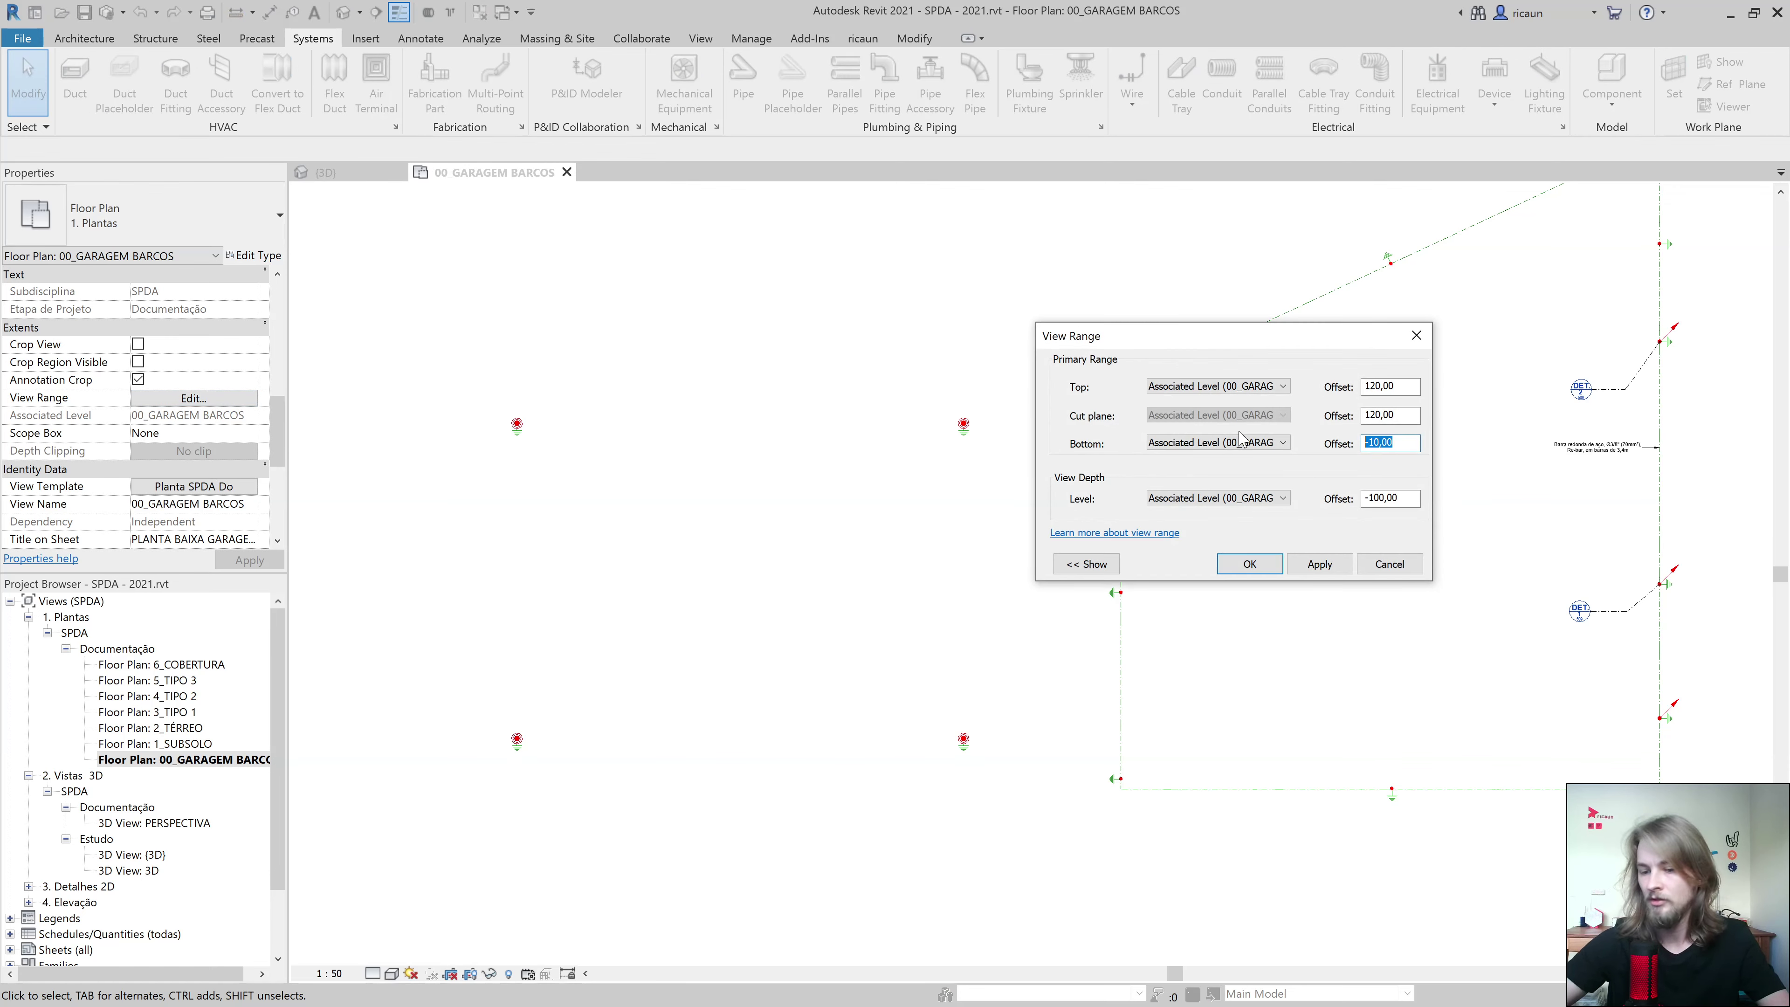
type("-100")
key("Return")
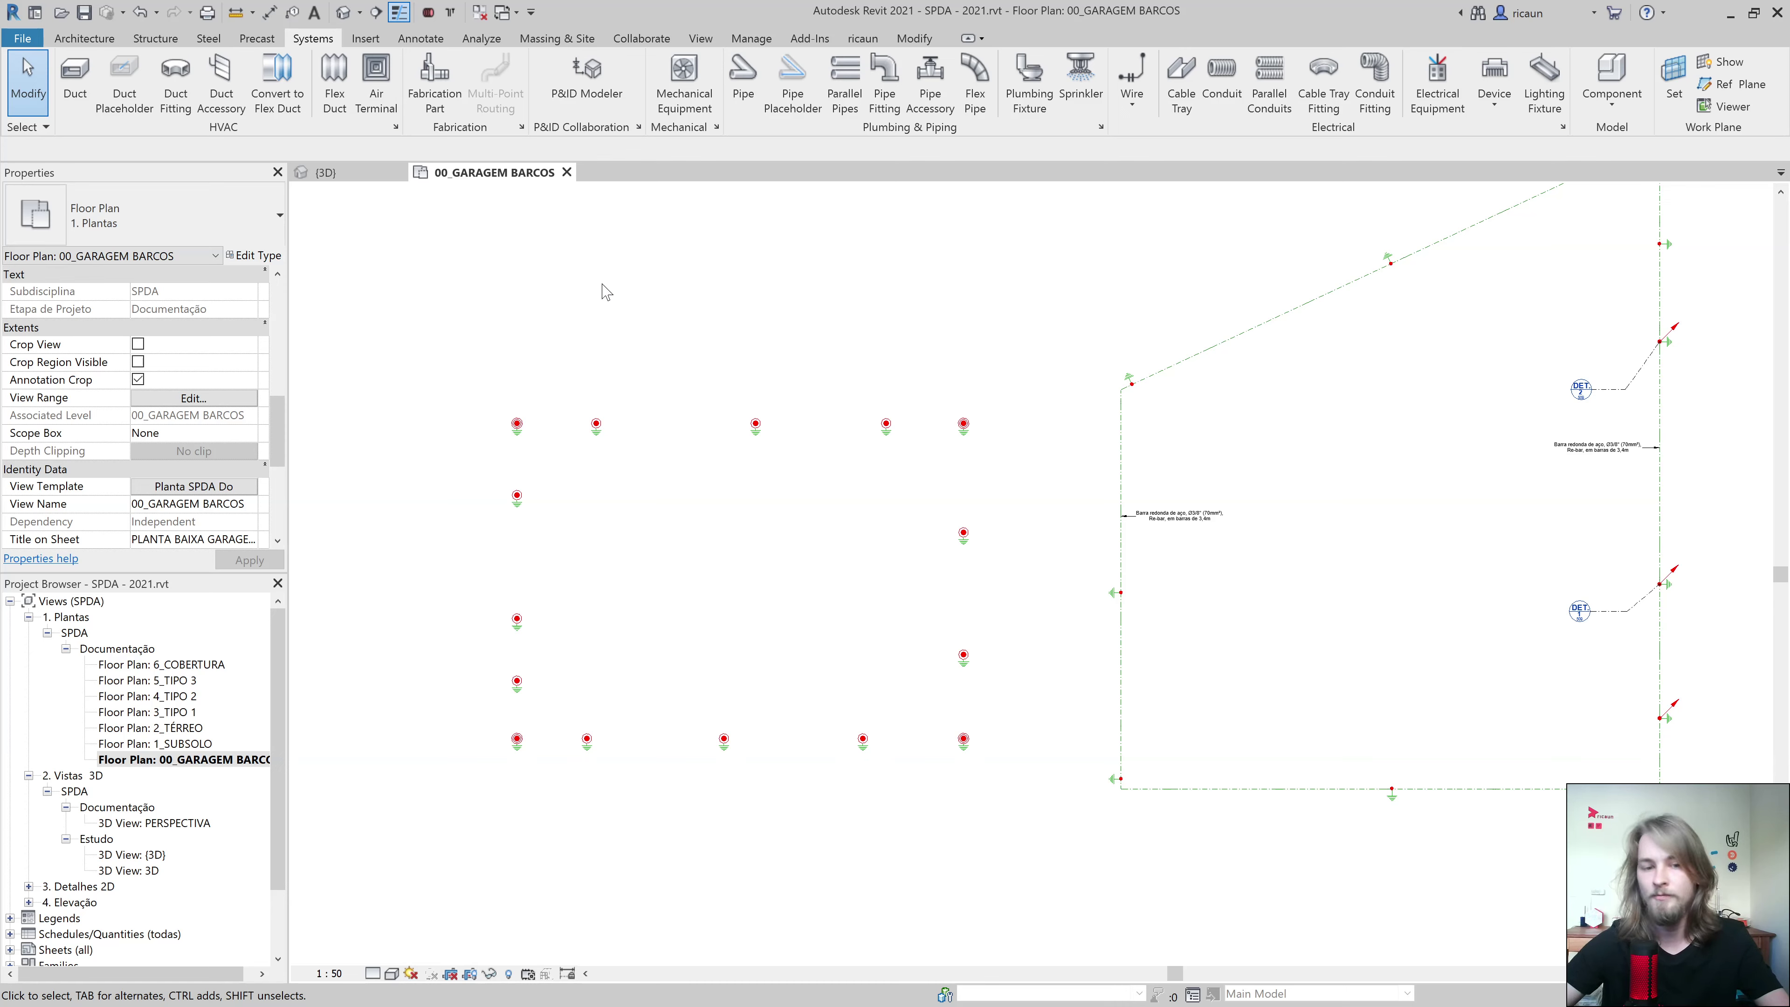
Place the 9-terminal BEP - (TEL-901) box above the top row of ground rods.
left_click(1374, 81)
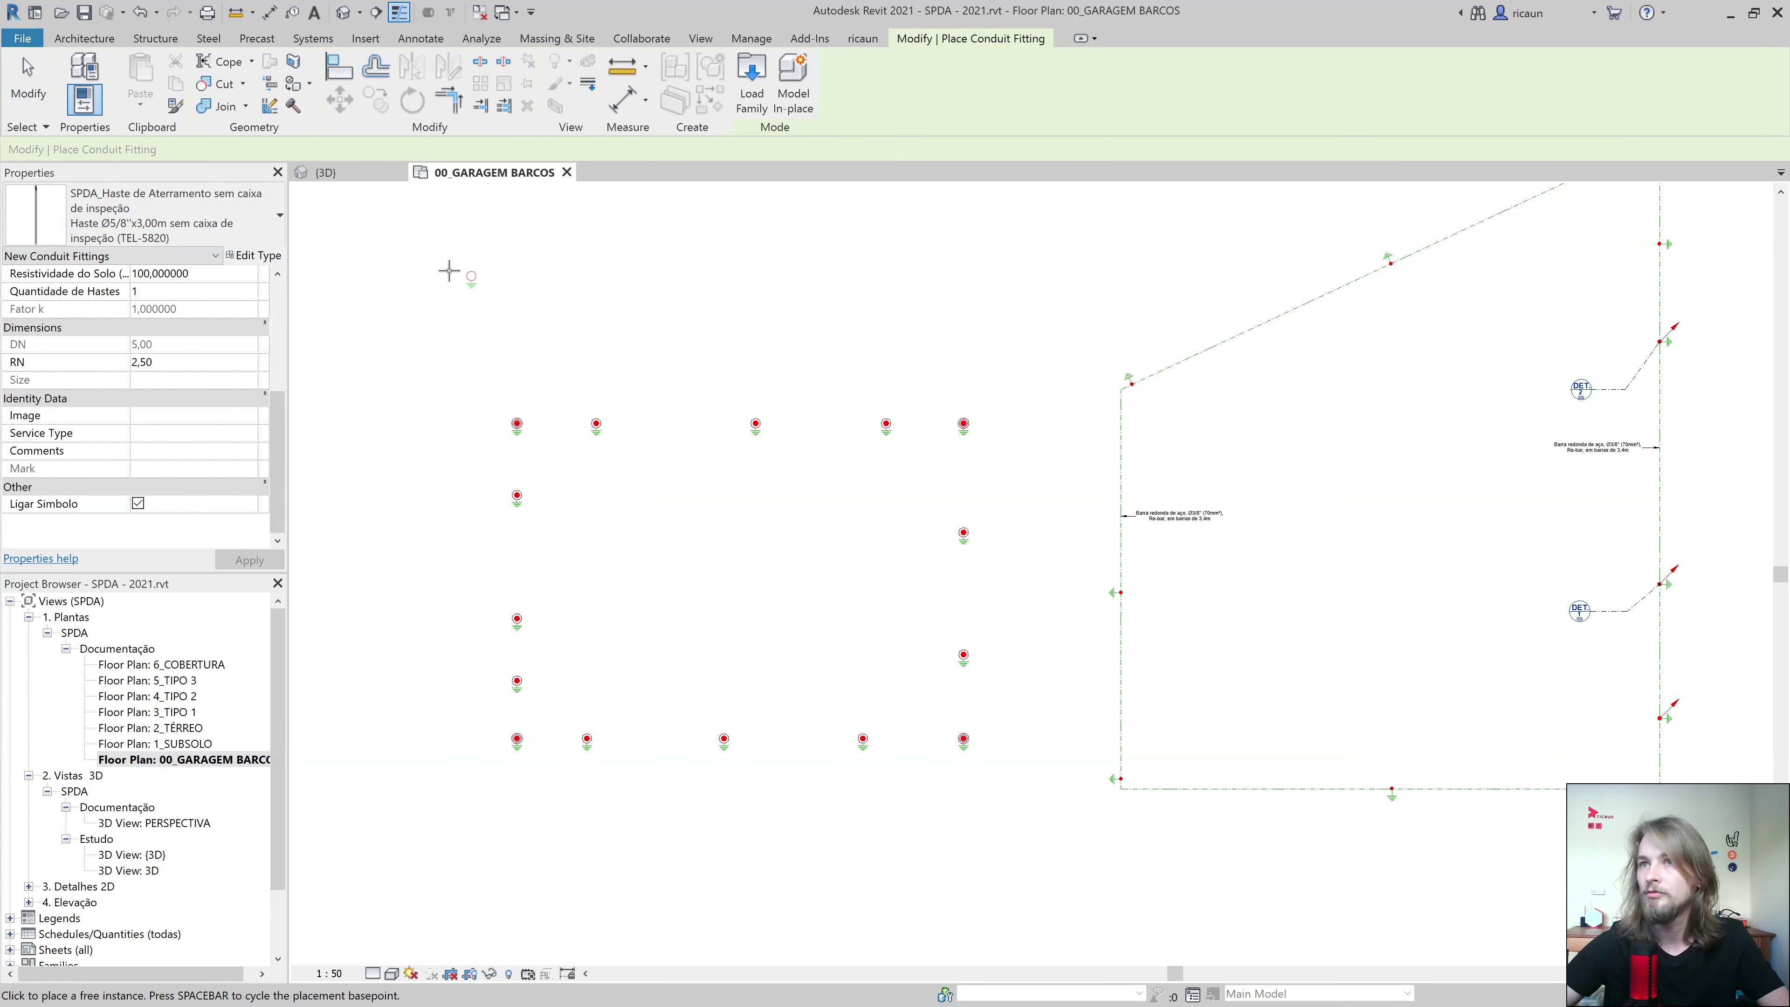
left_click(252, 236)
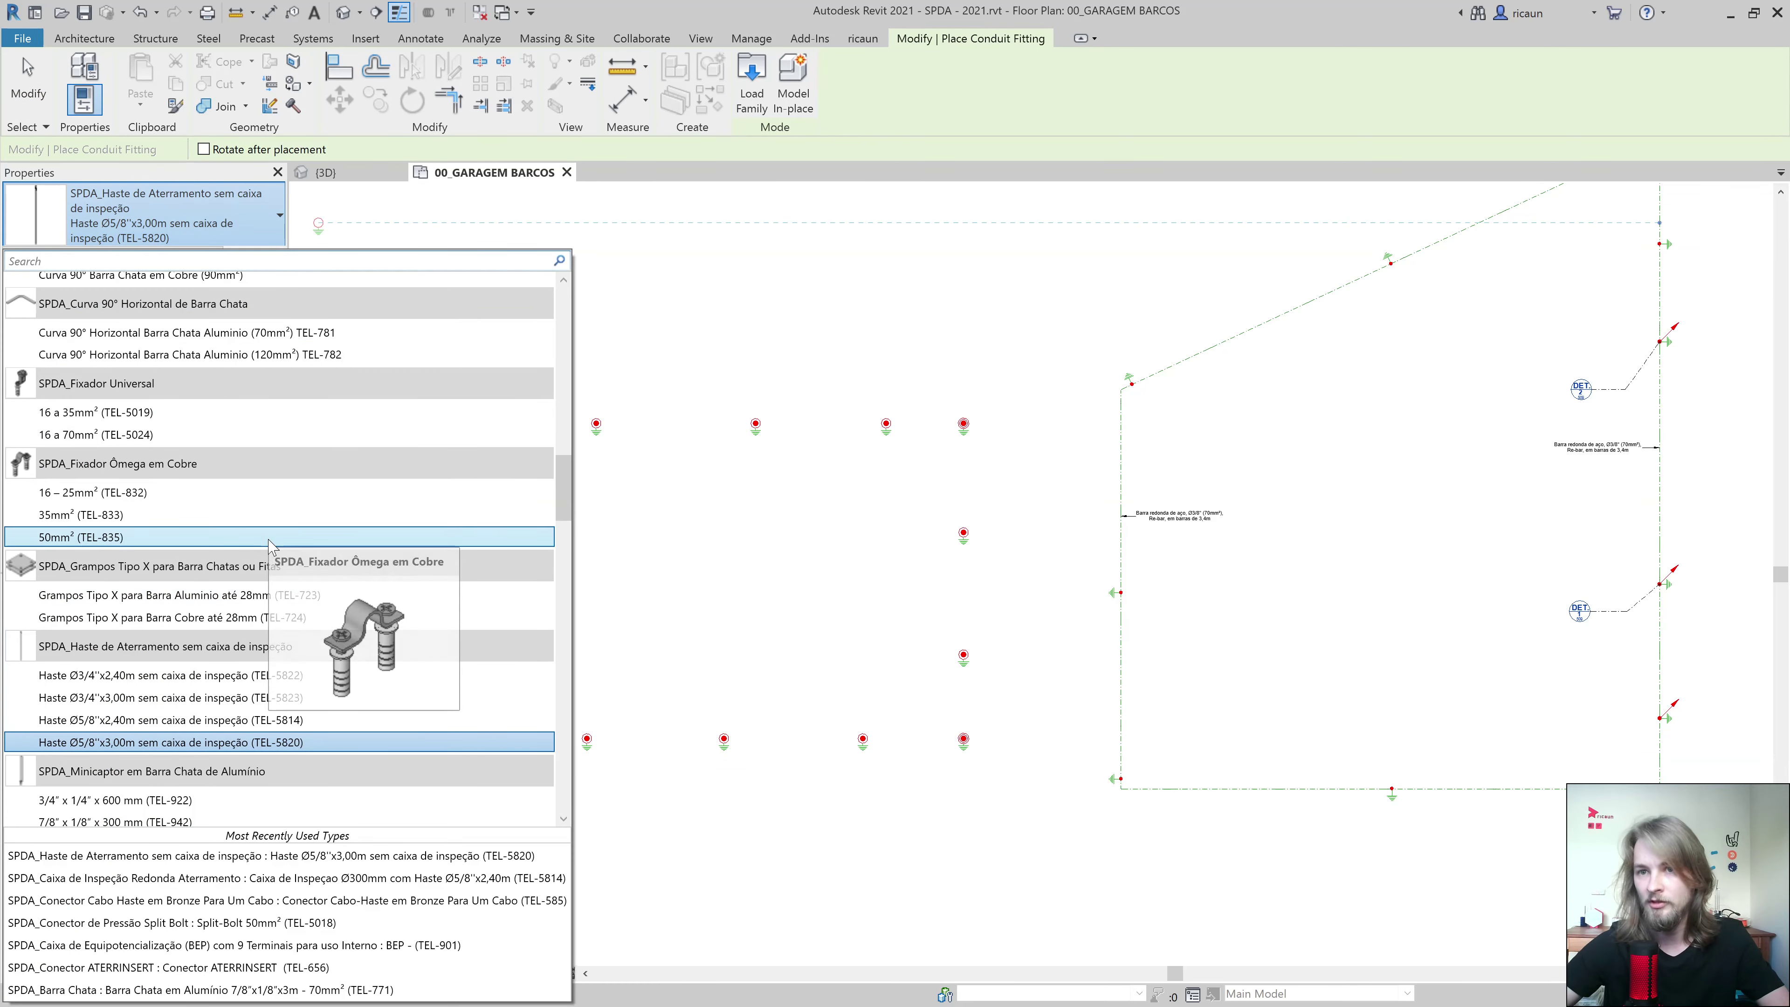
mouse_move(105, 304)
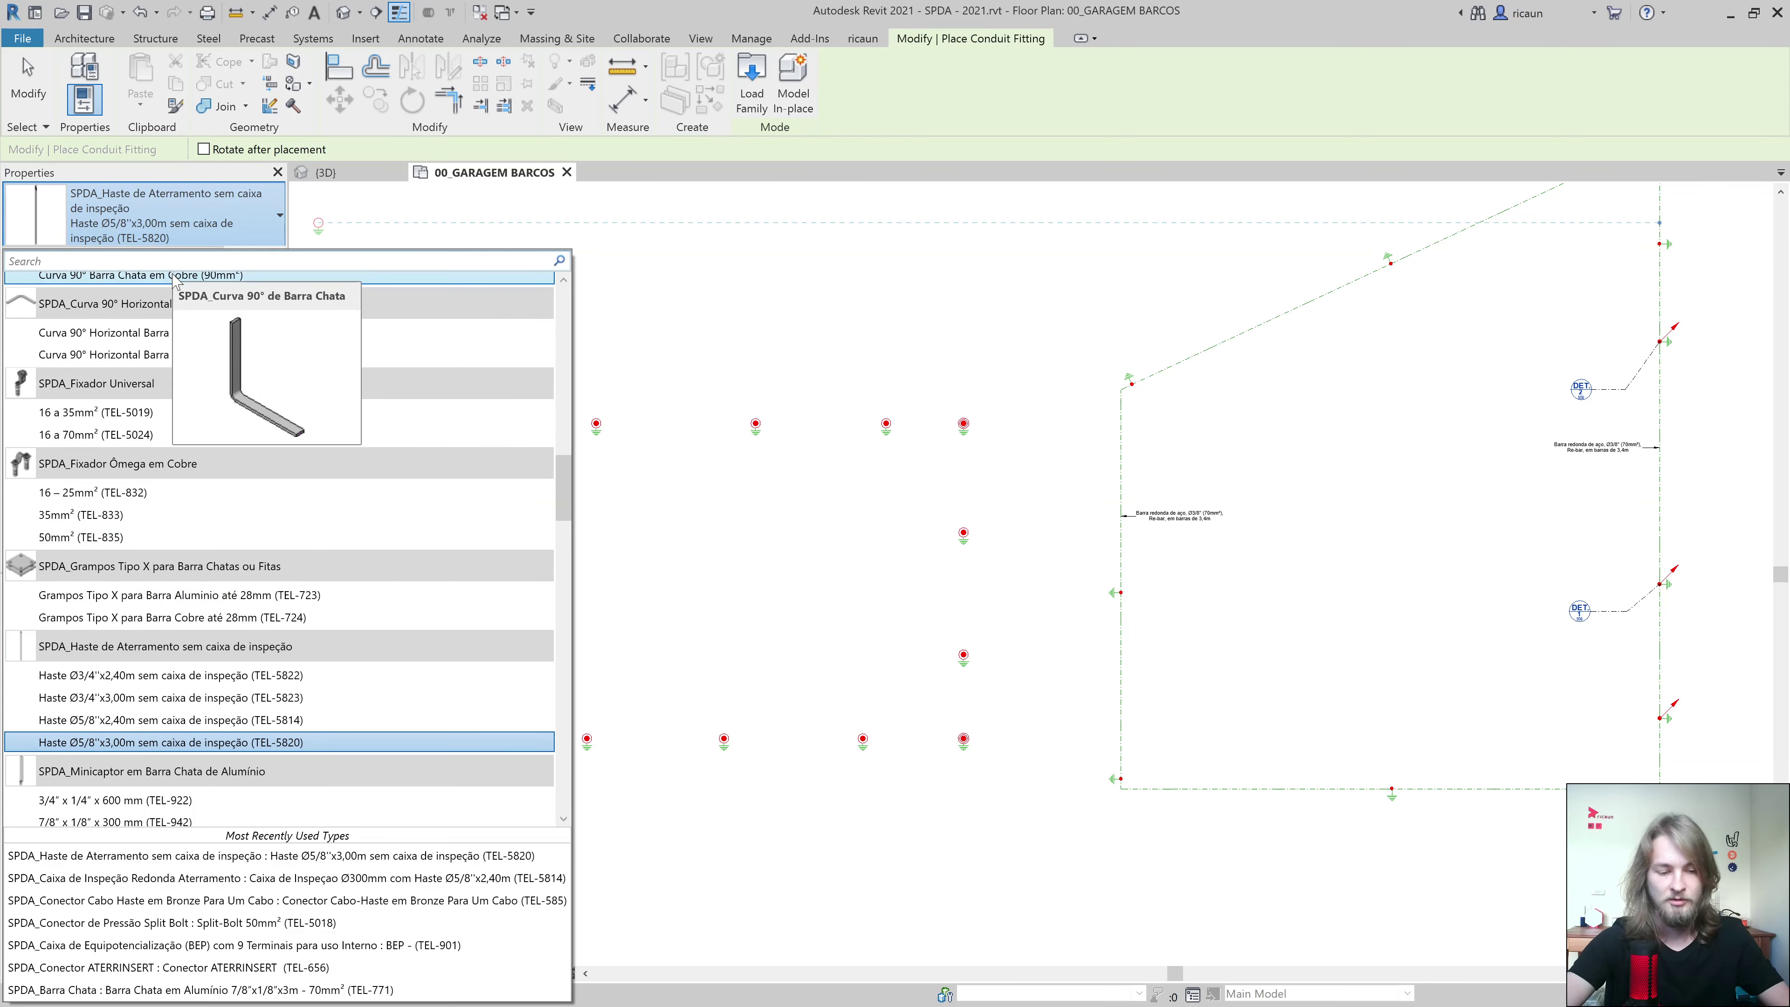
type("bep")
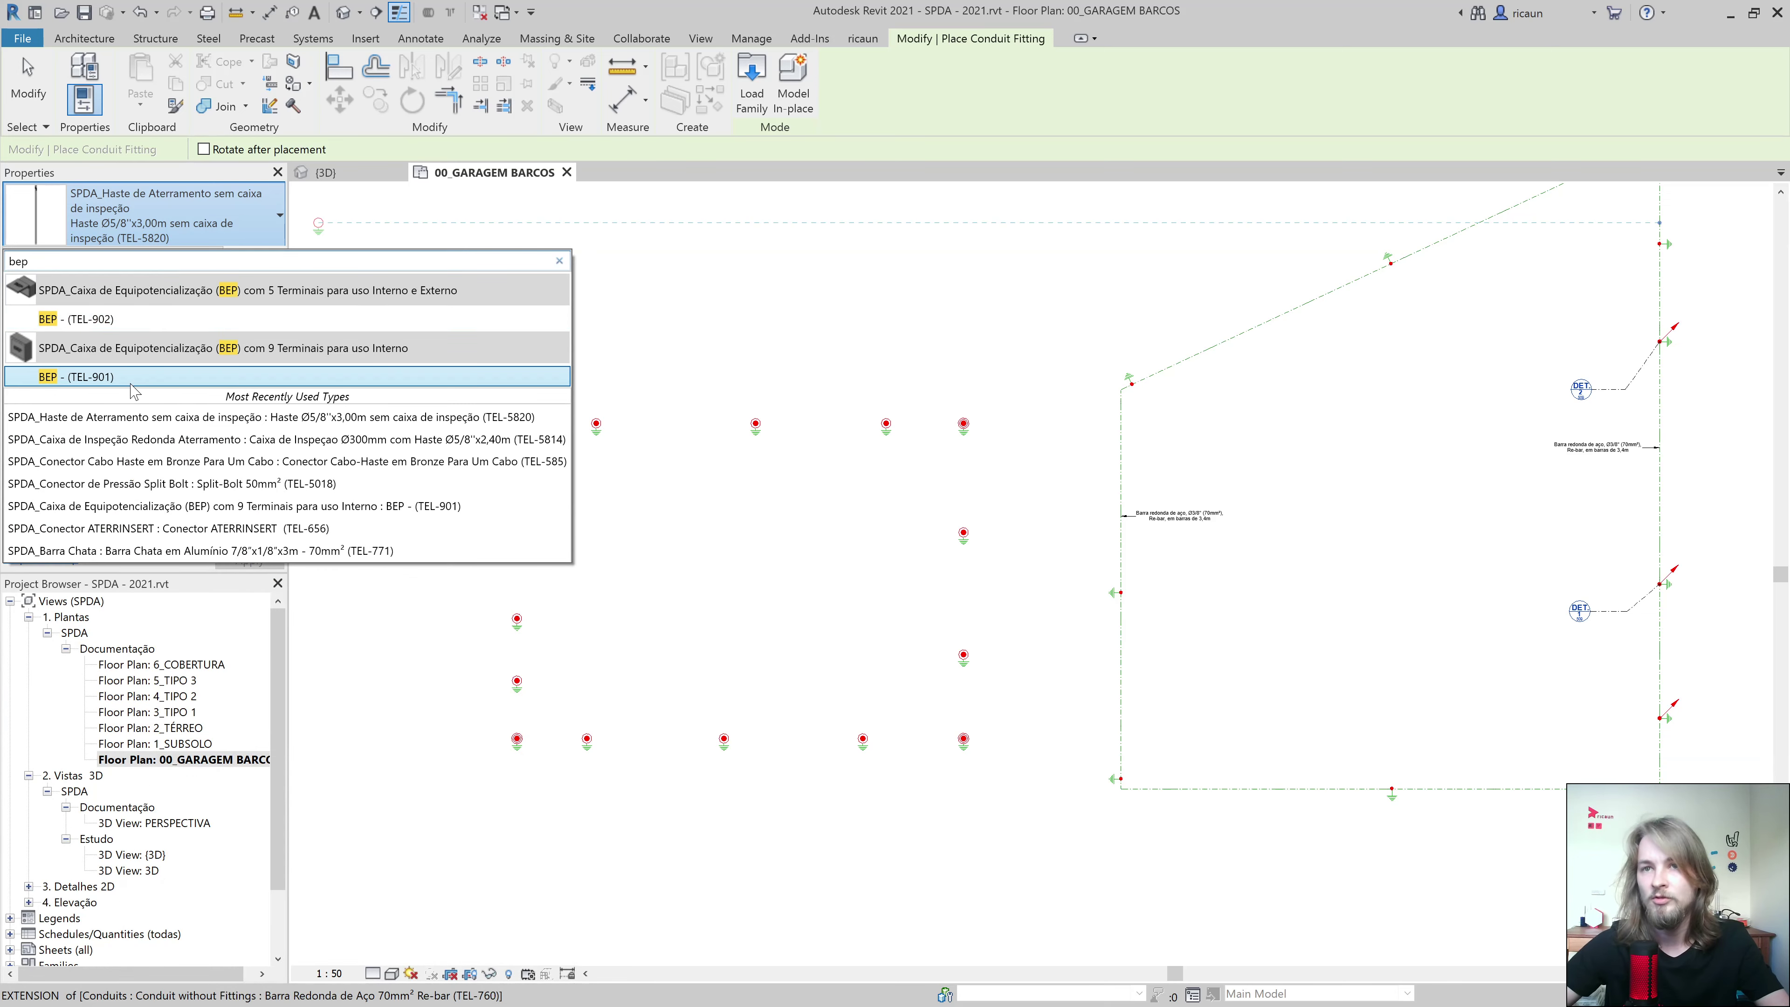
left_click(134, 377)
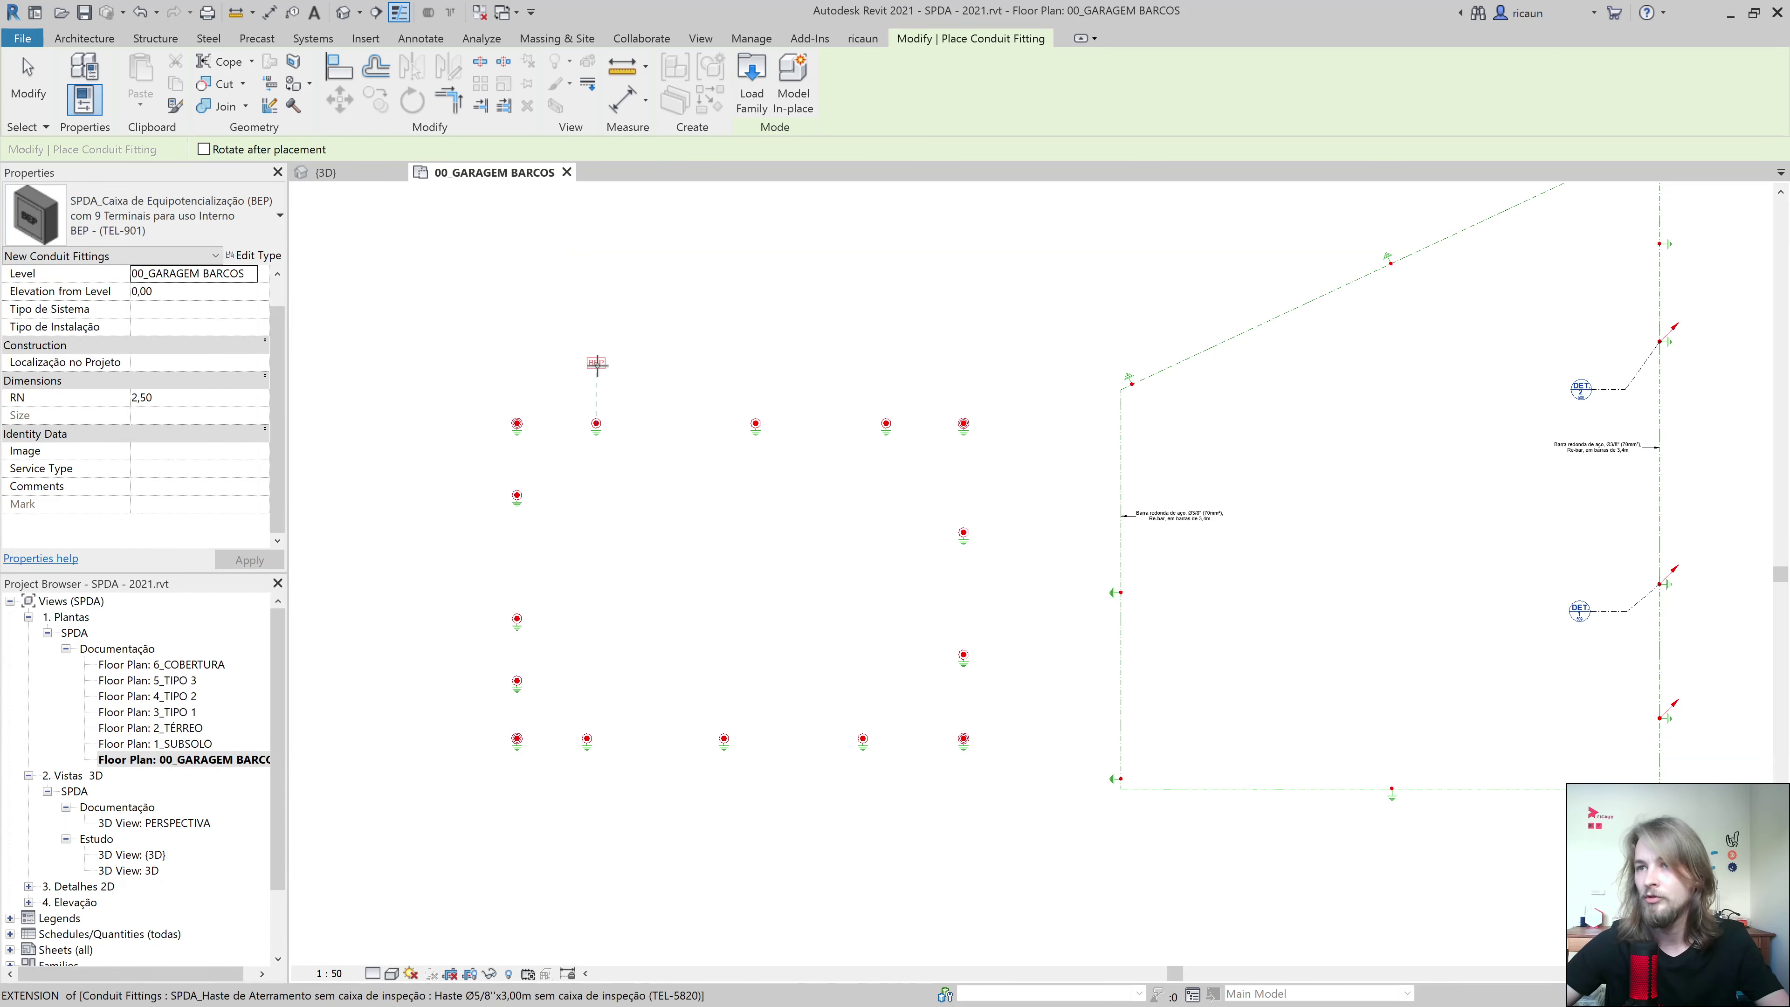
key("Escape")
key("Escape")
Show the selected fittings in the 3D view and raise the section box top.
left_click_drag(1026, 795, 427, 283)
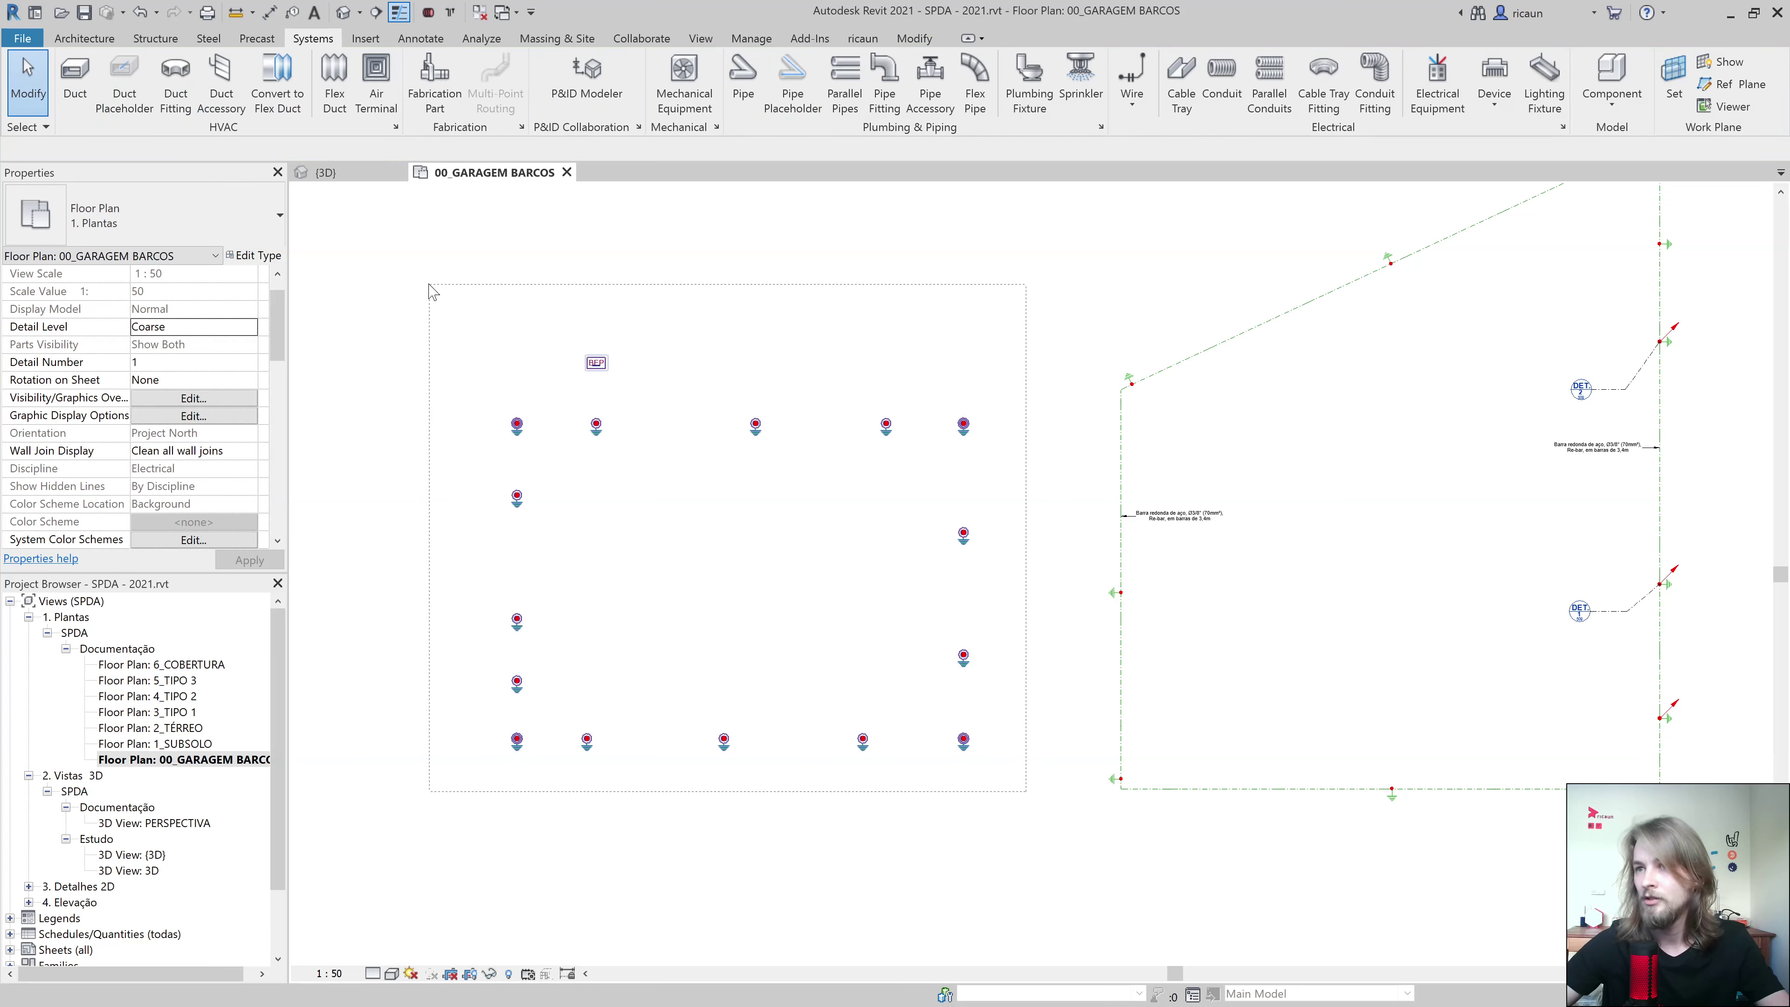
key("ctrl+Tab")
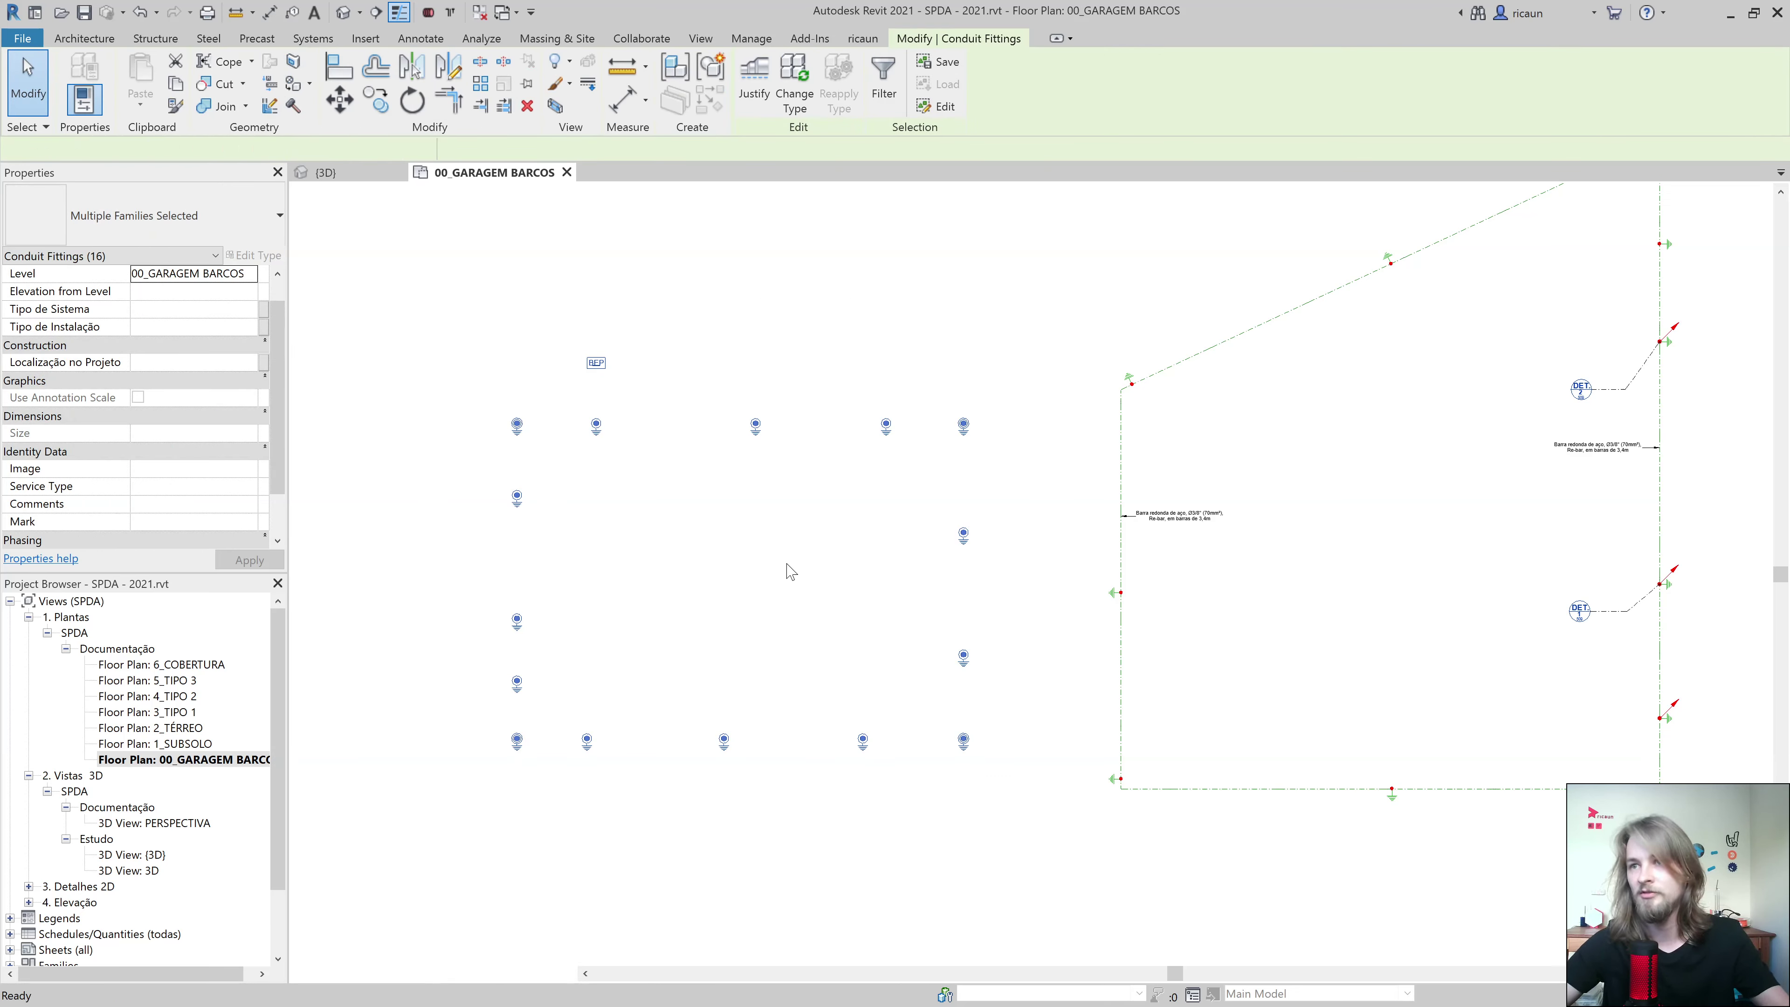
key("Escape")
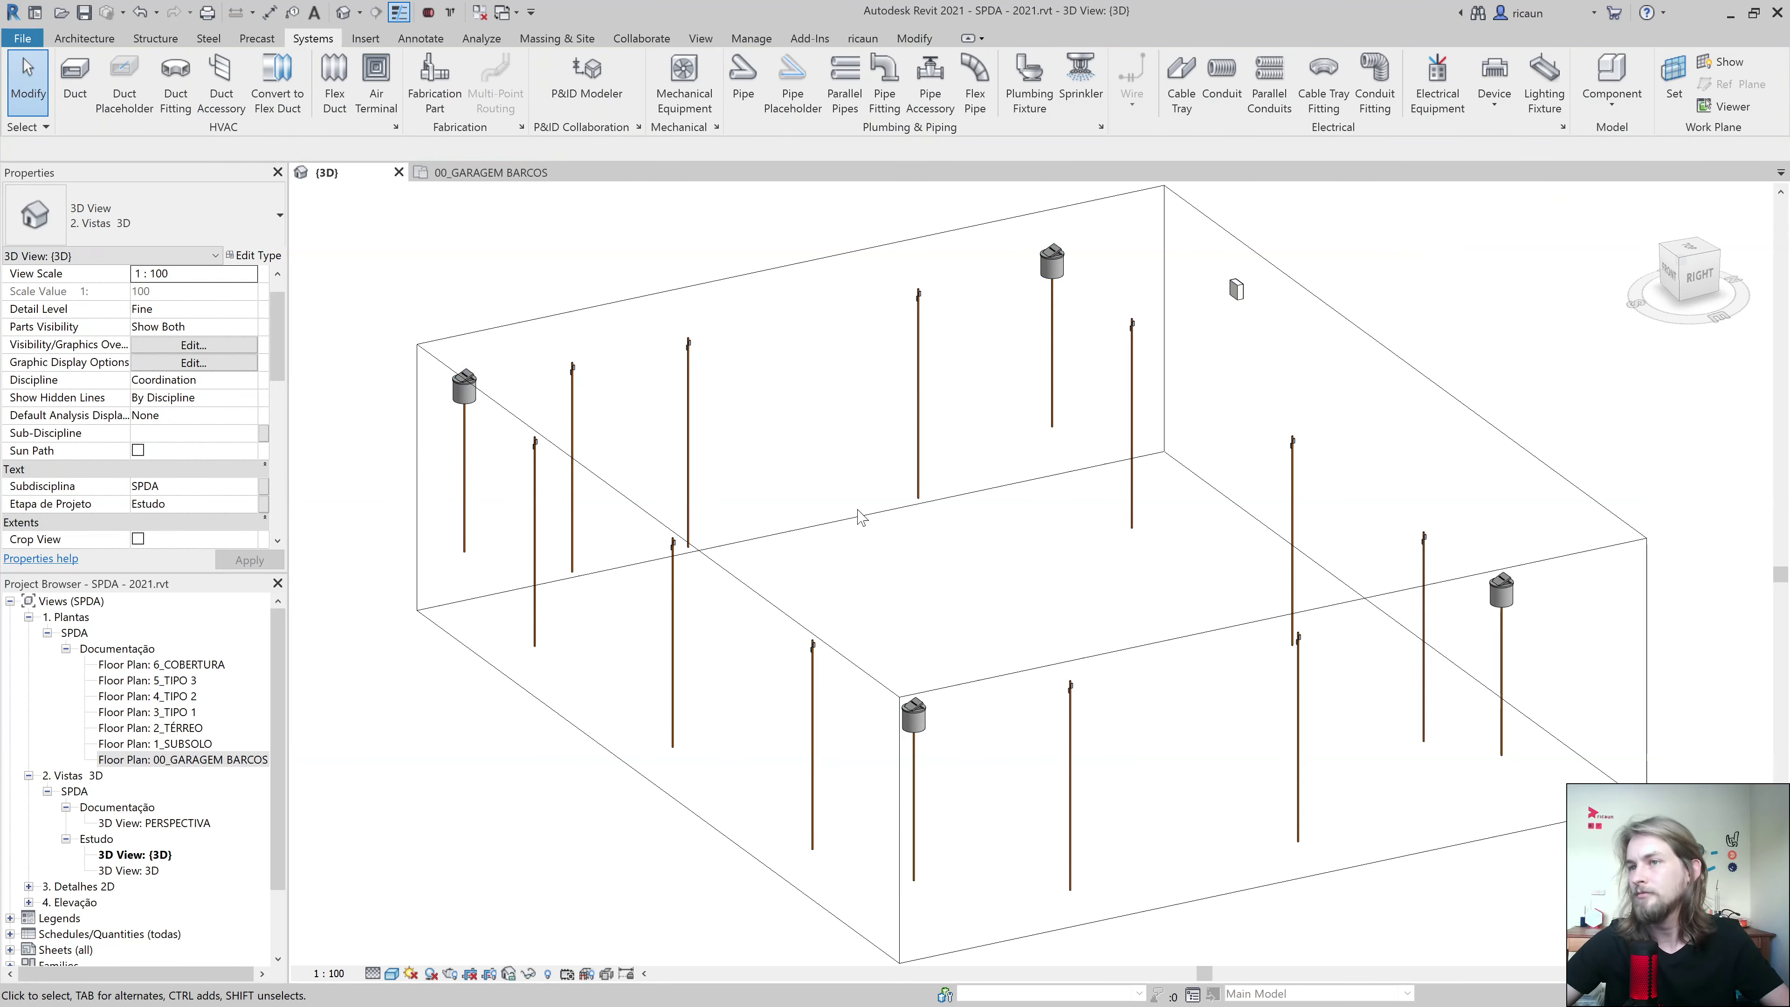
middle_click_drag(929, 499, 1303, 441, "shift")
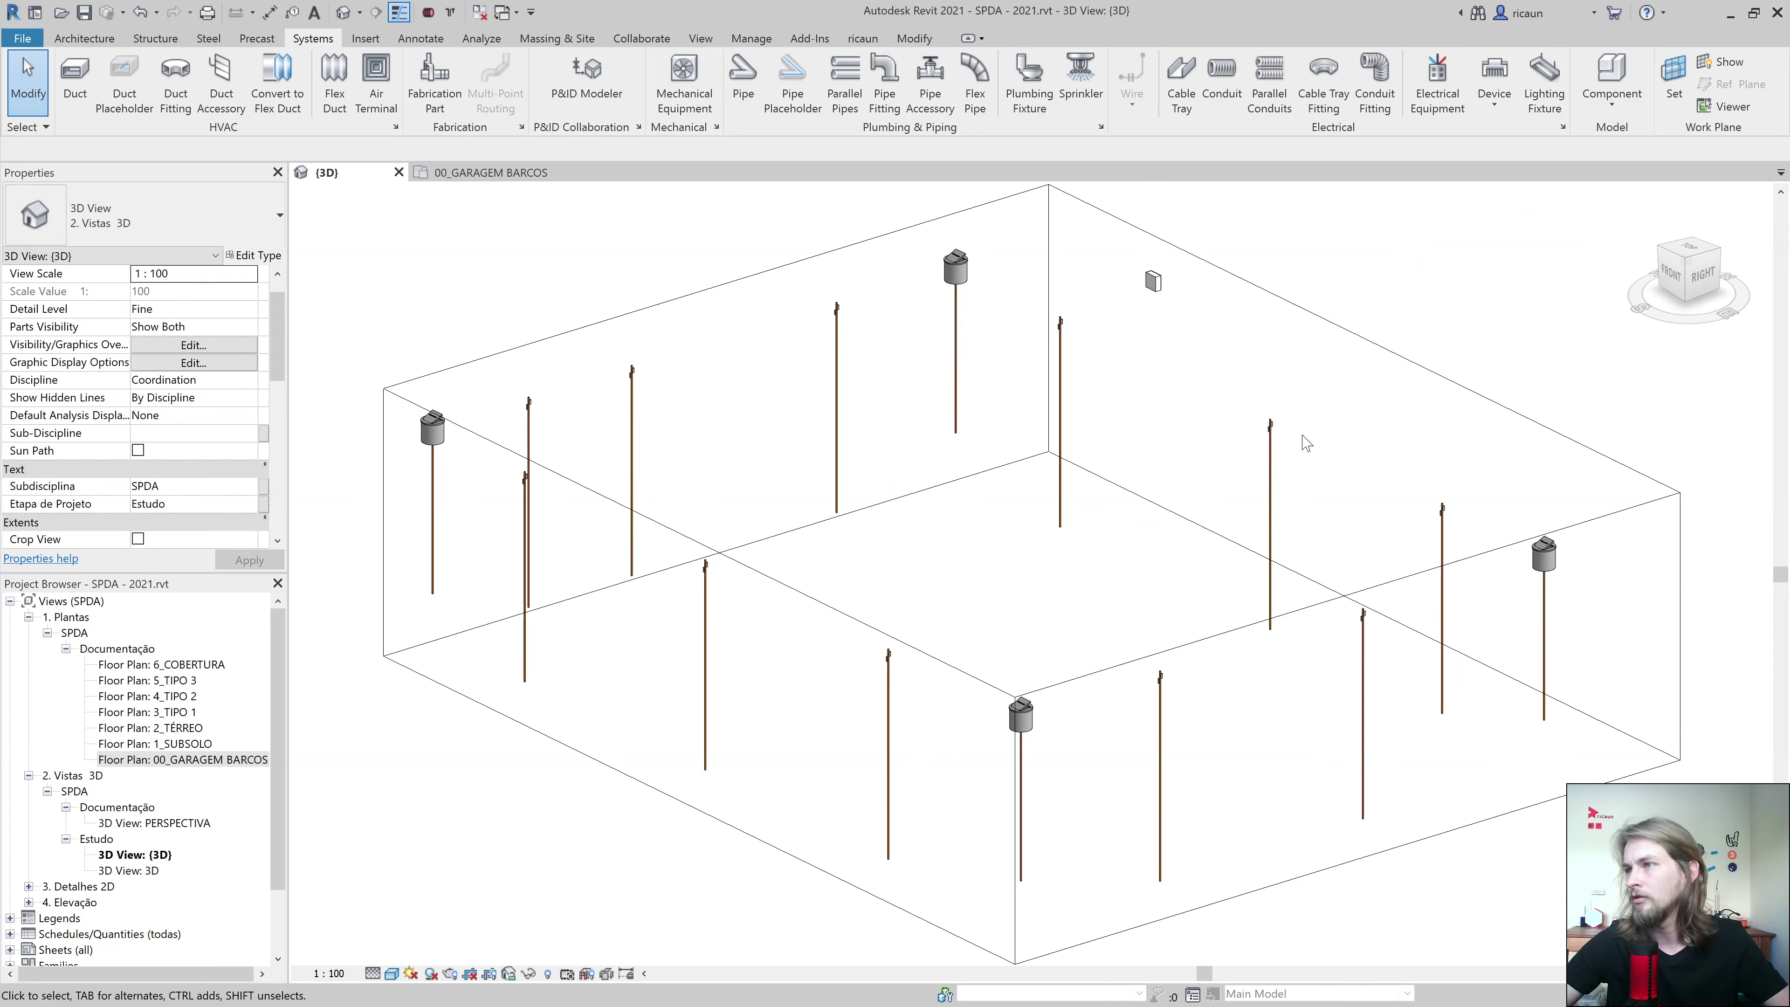
left_click(1306, 309)
left_click_drag(1028, 345, 1028, 282)
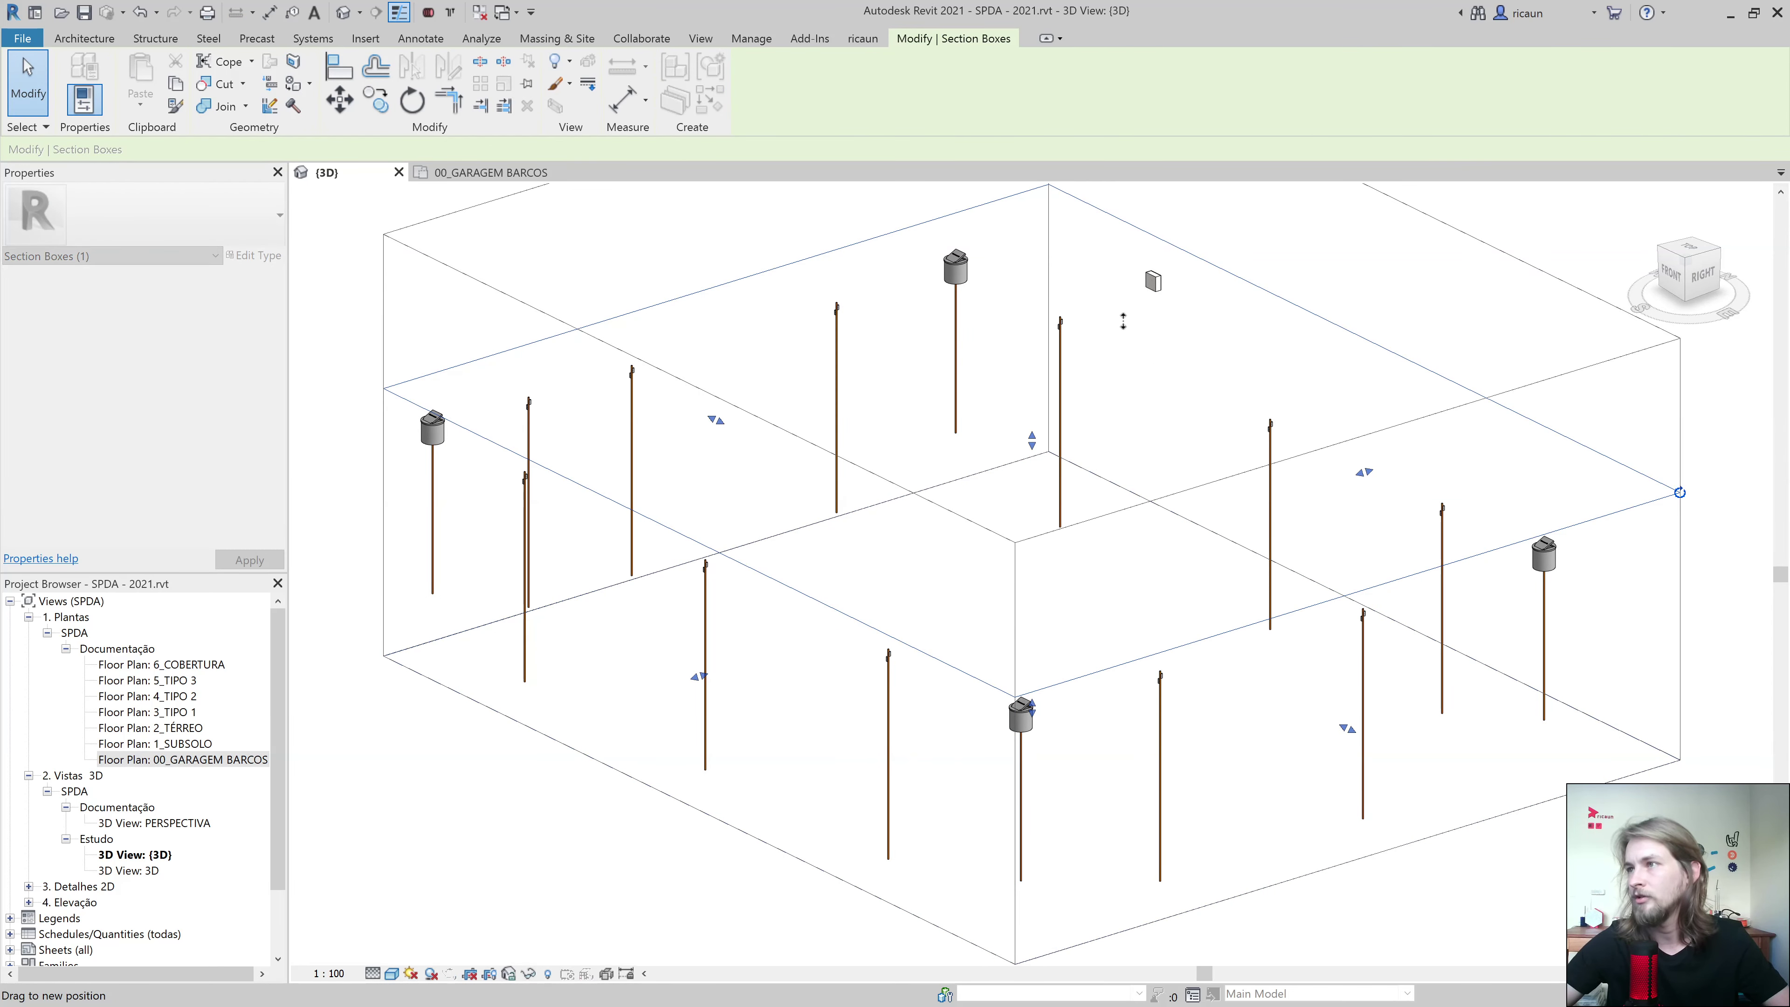
Set the BEP box's elevation from level to 120,00.
left_click(1153, 282)
type("120")
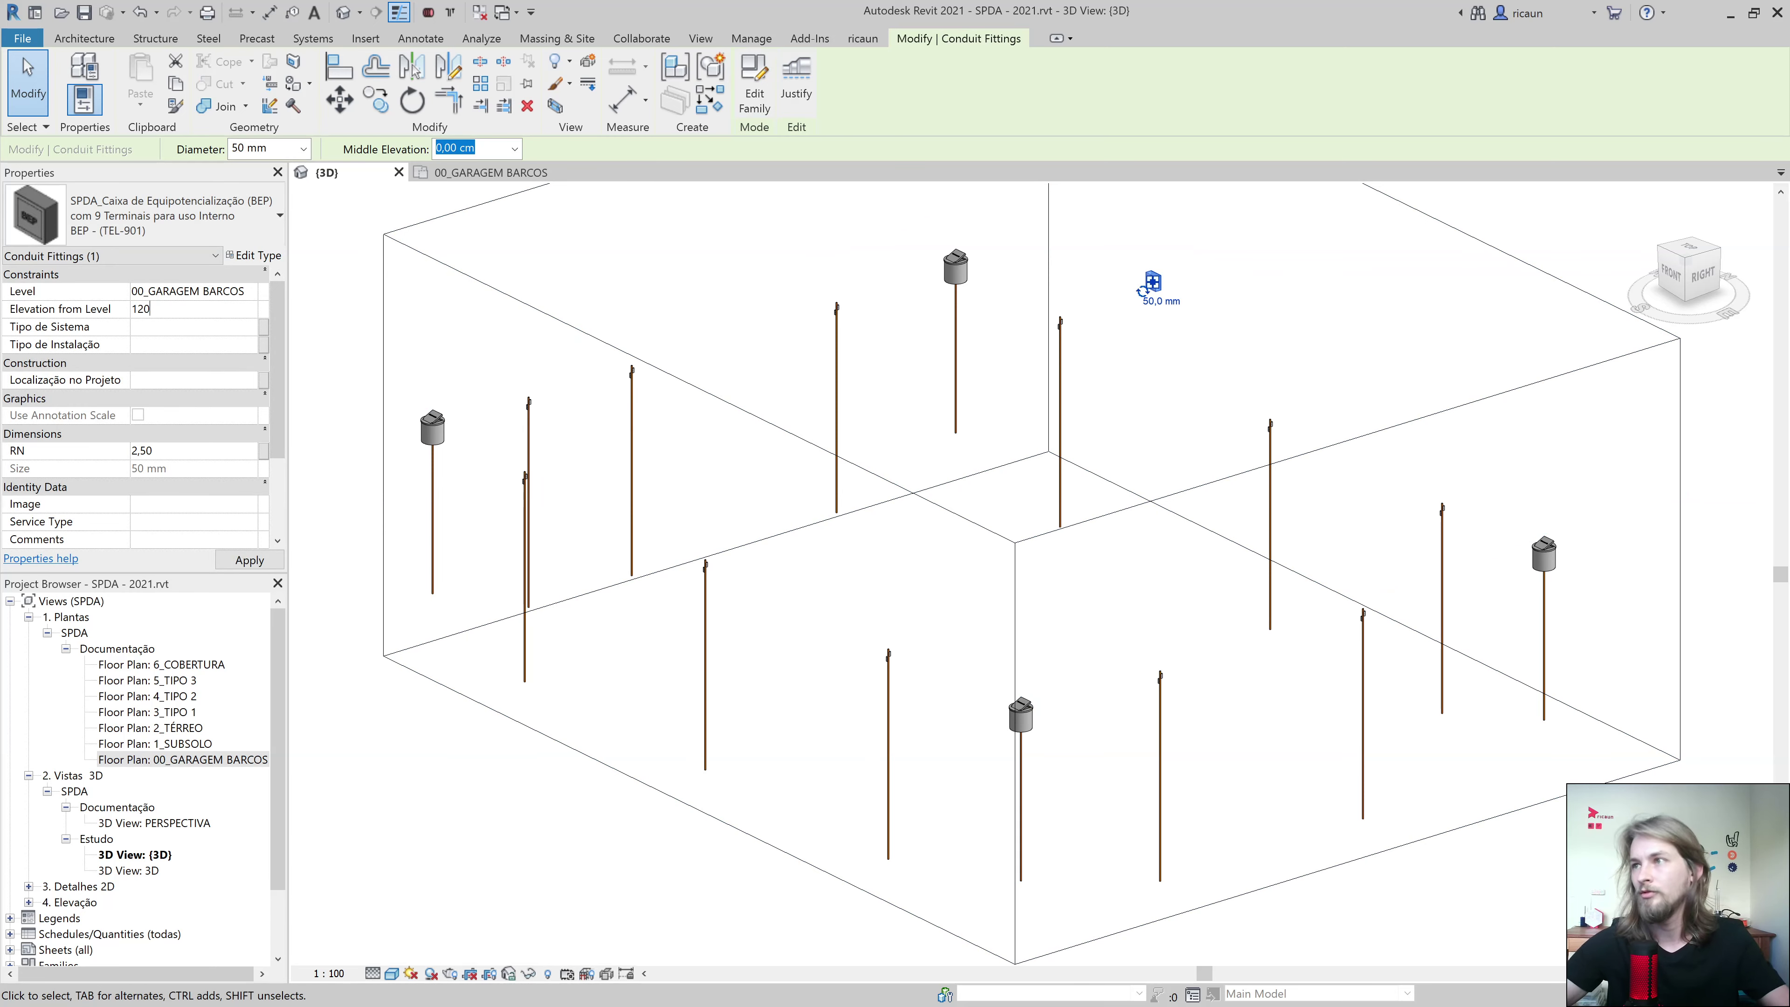
key("Return")
middle_click_drag(1266, 310, 1191, 584)
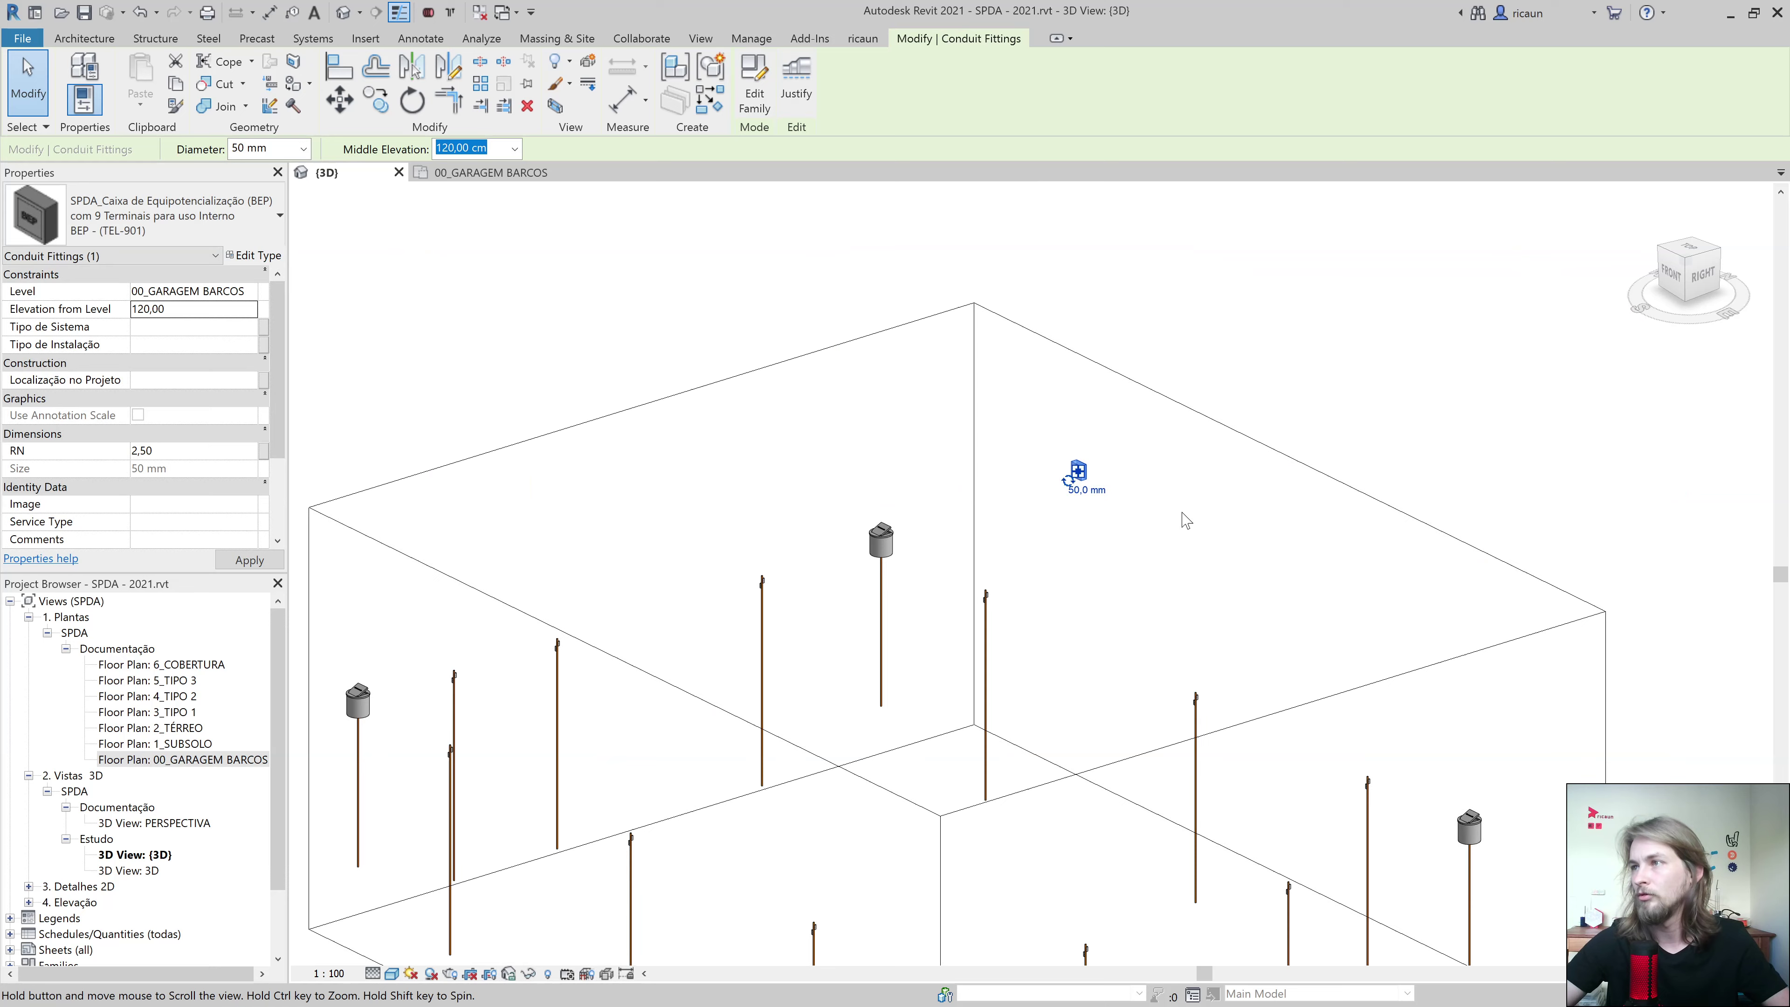
left_click(1191, 584)
mouse_move(1191, 483)
middle_mouse_down("shift")
mouse_move(967, 559)
mouse_move(1031, 648)
mouse_move(894, 418)
middle_mouse_up("shift")
scroll(893, 418, "up", 1)
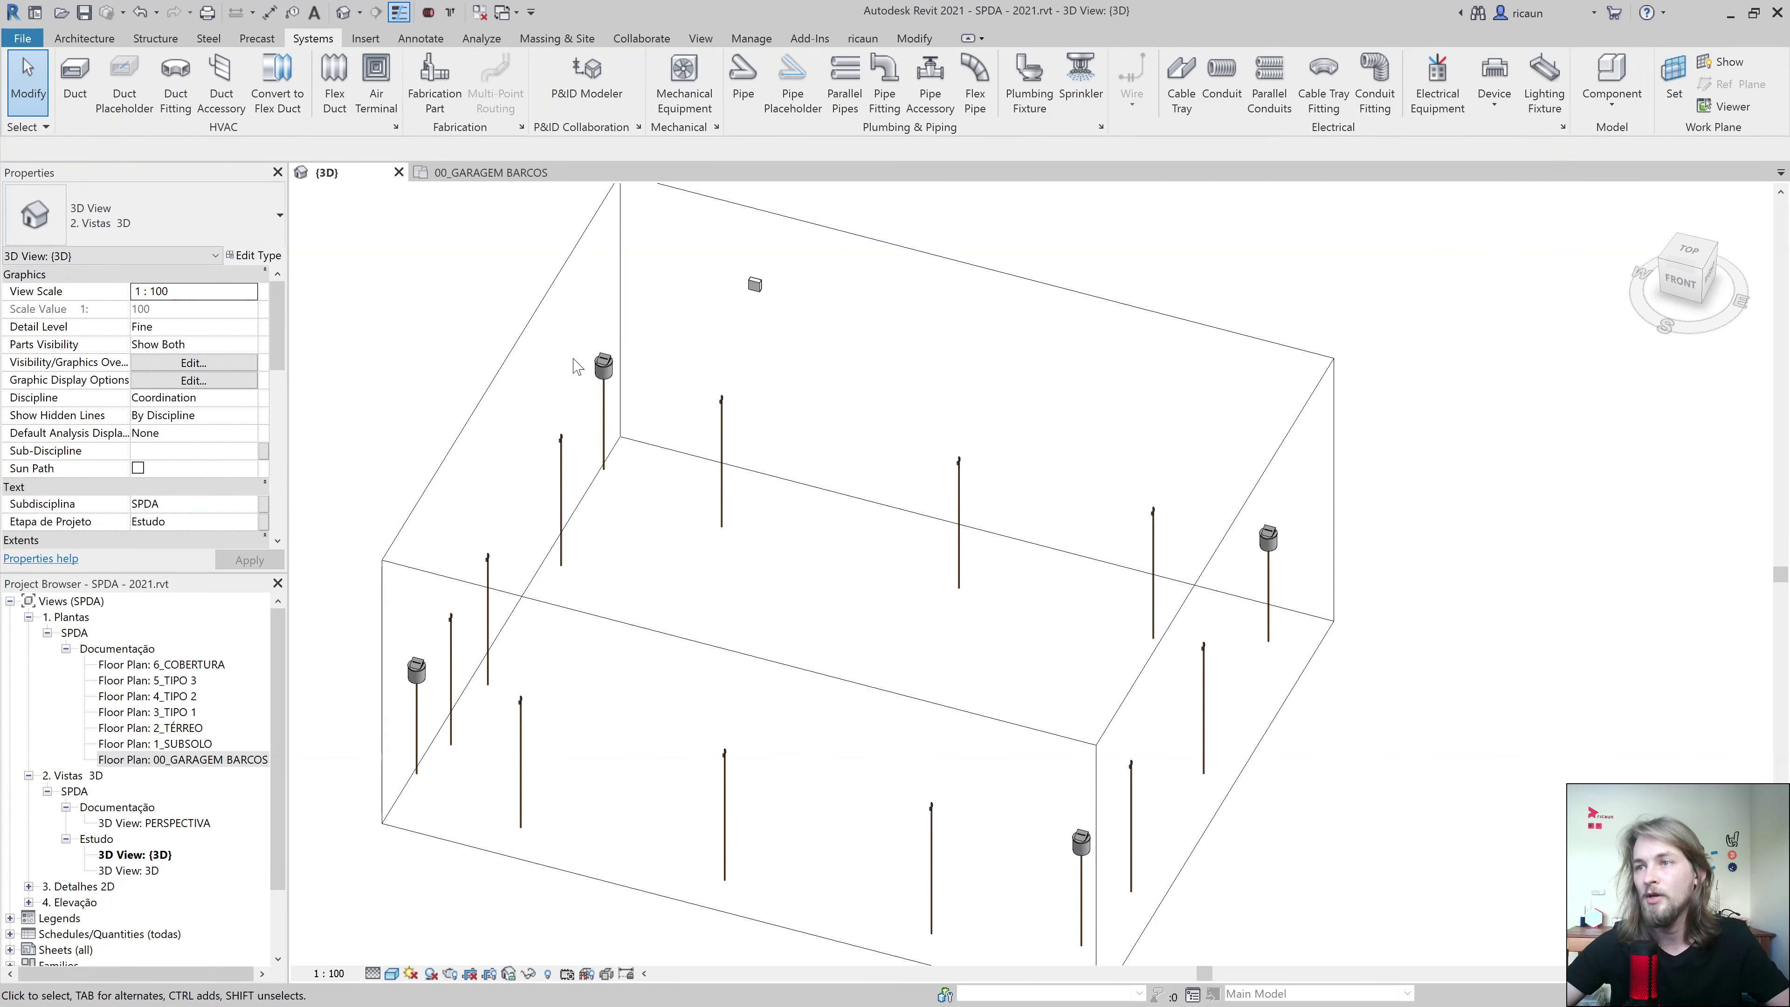
Zoom in on a ground rod, inspect its options, and clear the selection.
scroll(574, 365, "up", 2)
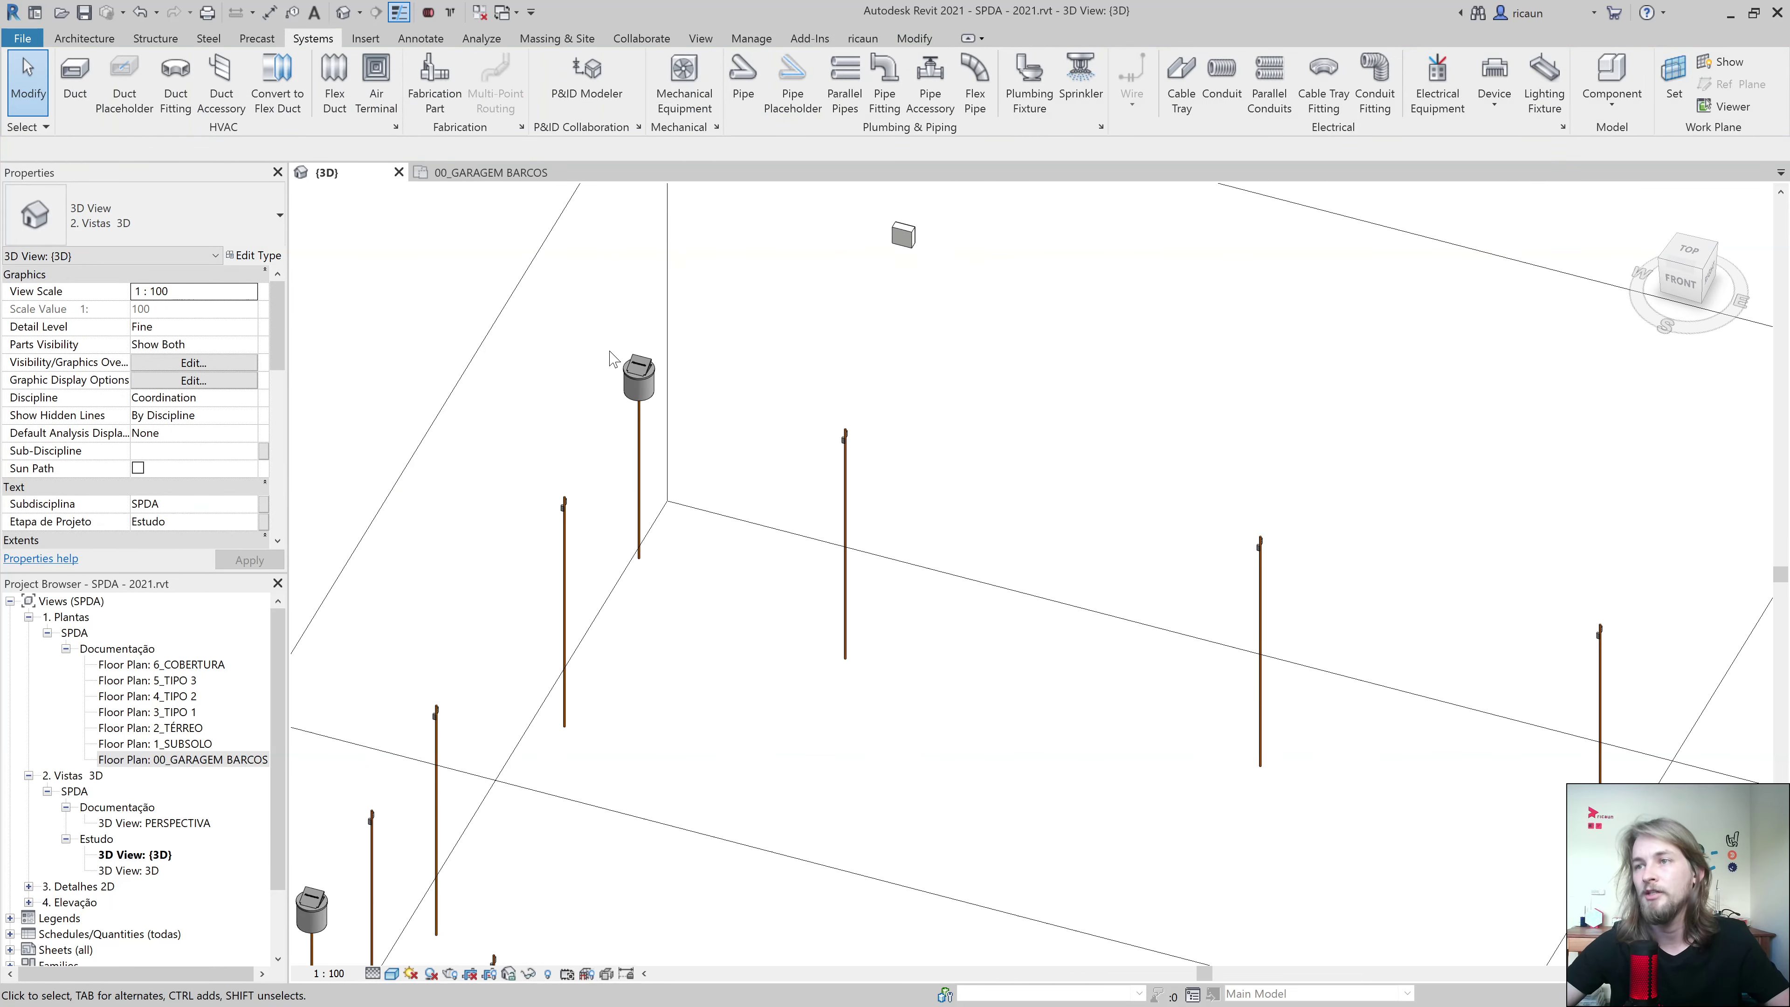
left_click(848, 440)
scroll(844, 424, "up", 1)
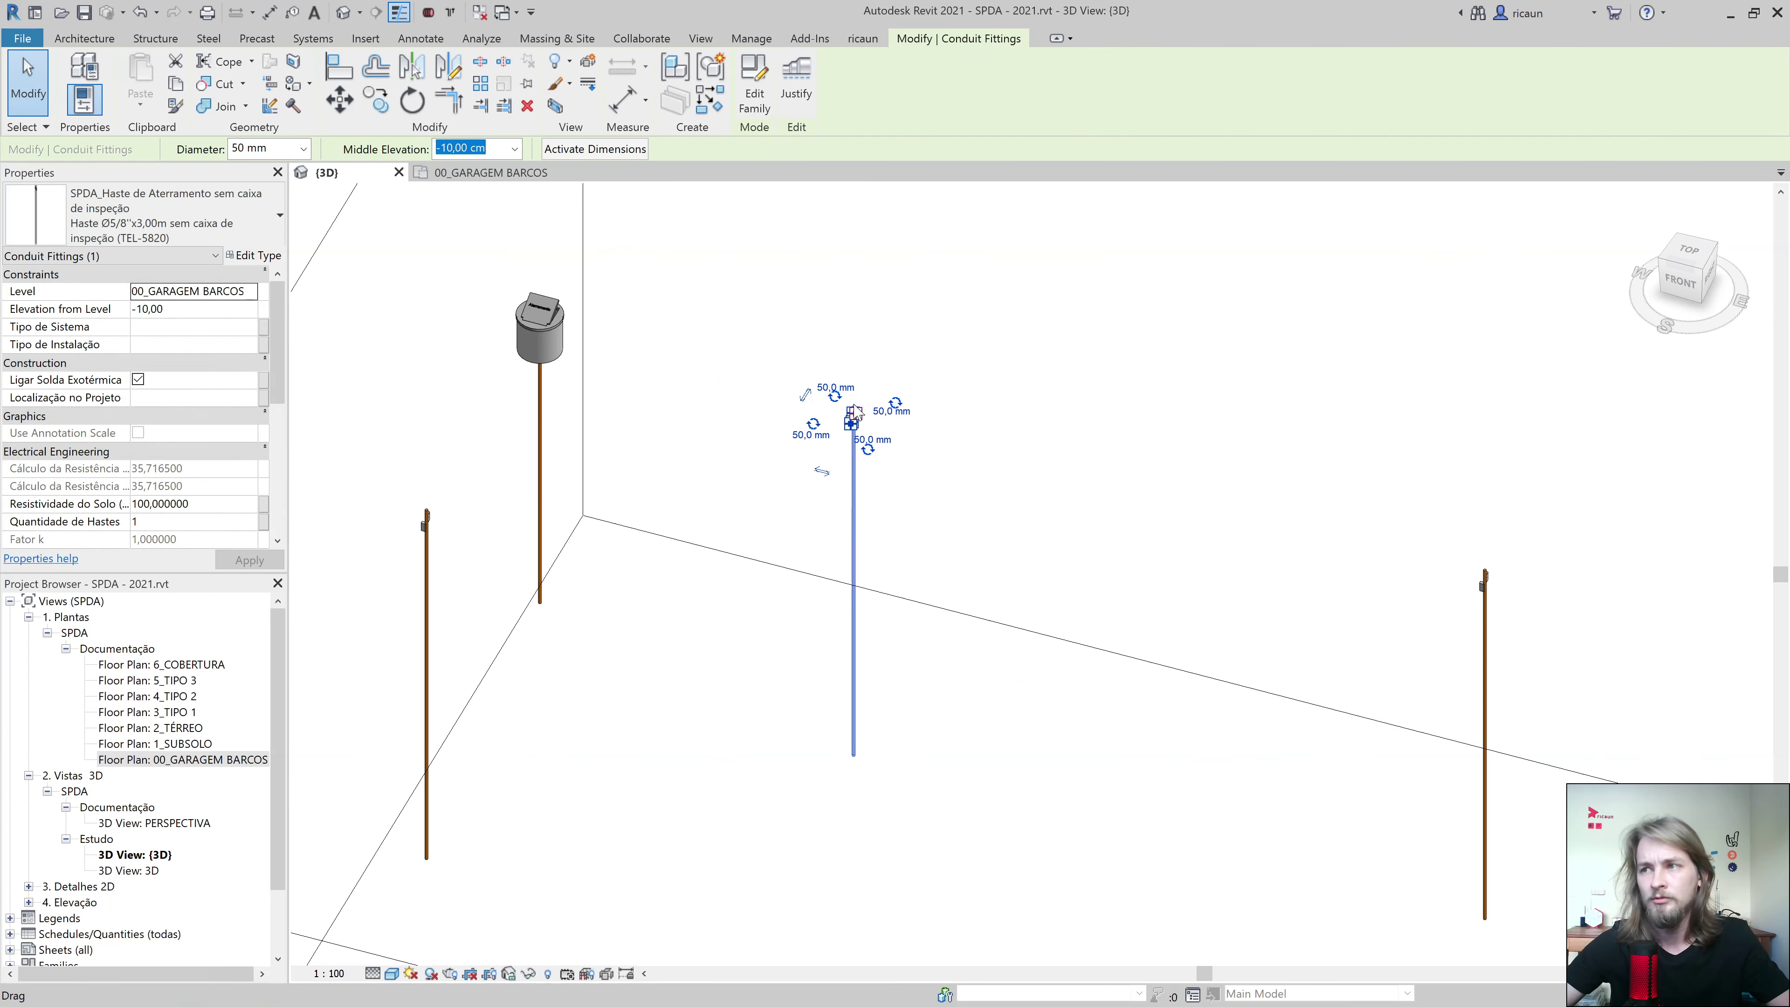
right_click(853, 412)
key("Escape")
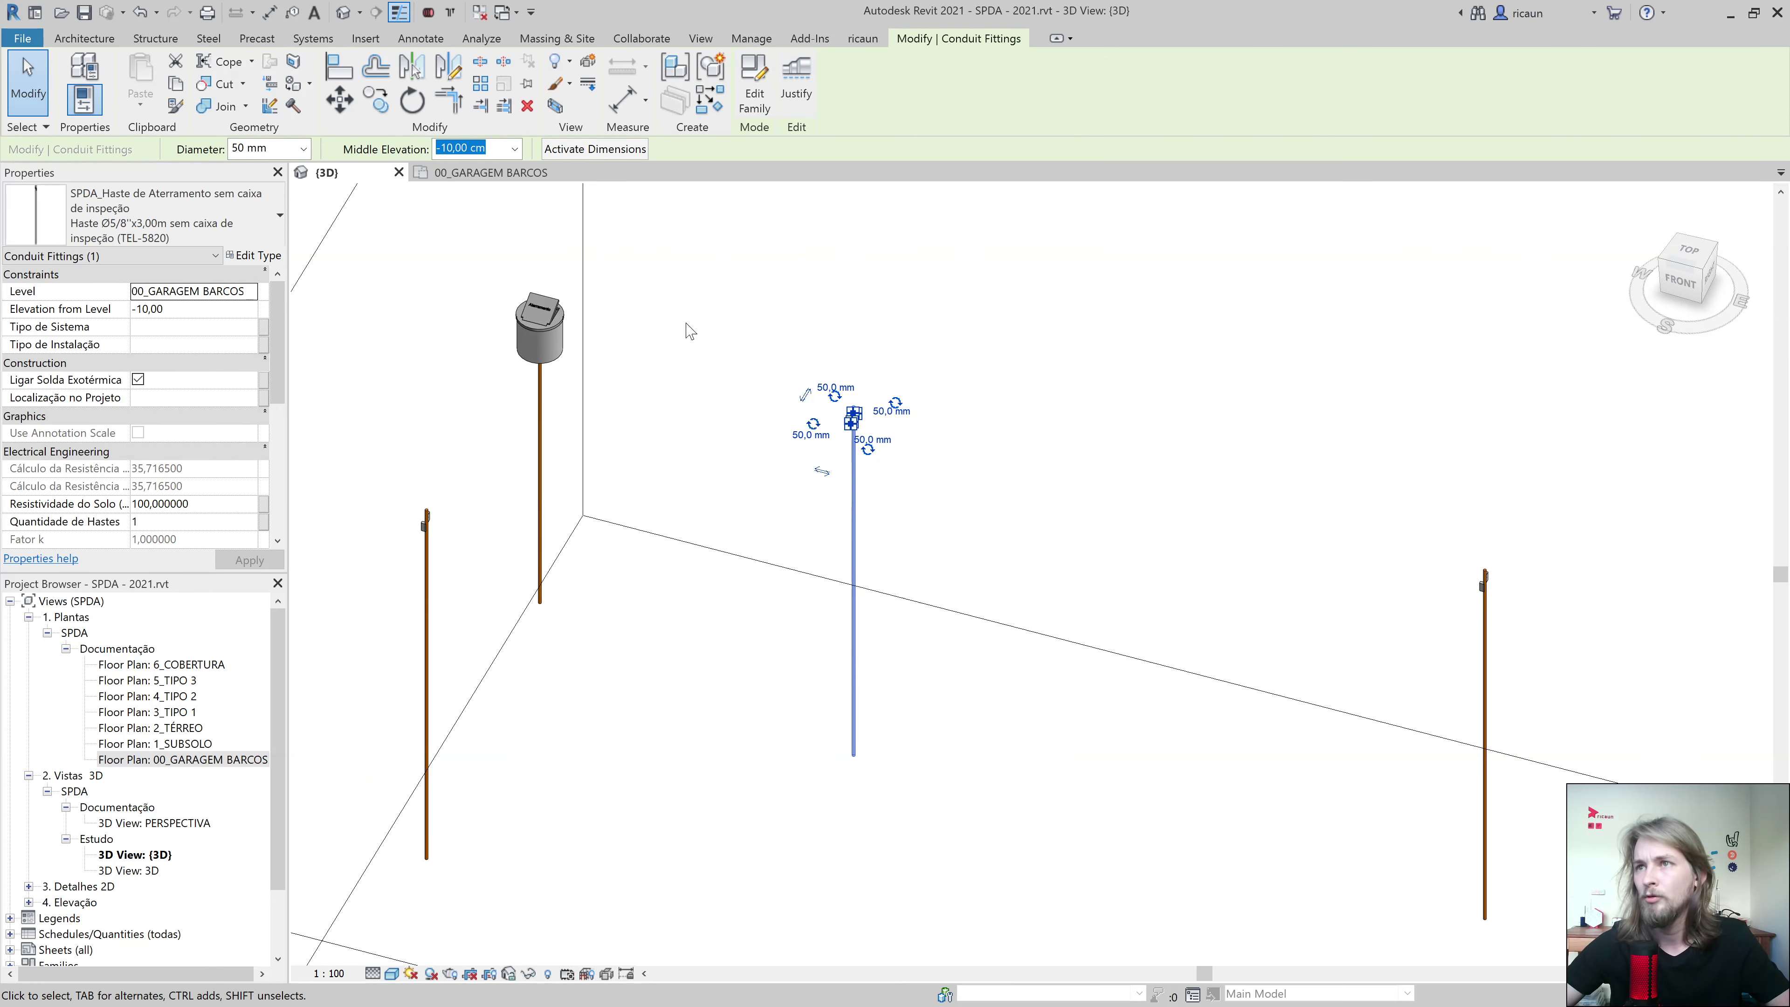
key("Escape")
Set EasyConduit to Cabo de cobre Nu 50mm² (TEL-5750) at 50 mm size.
left_click(858, 39)
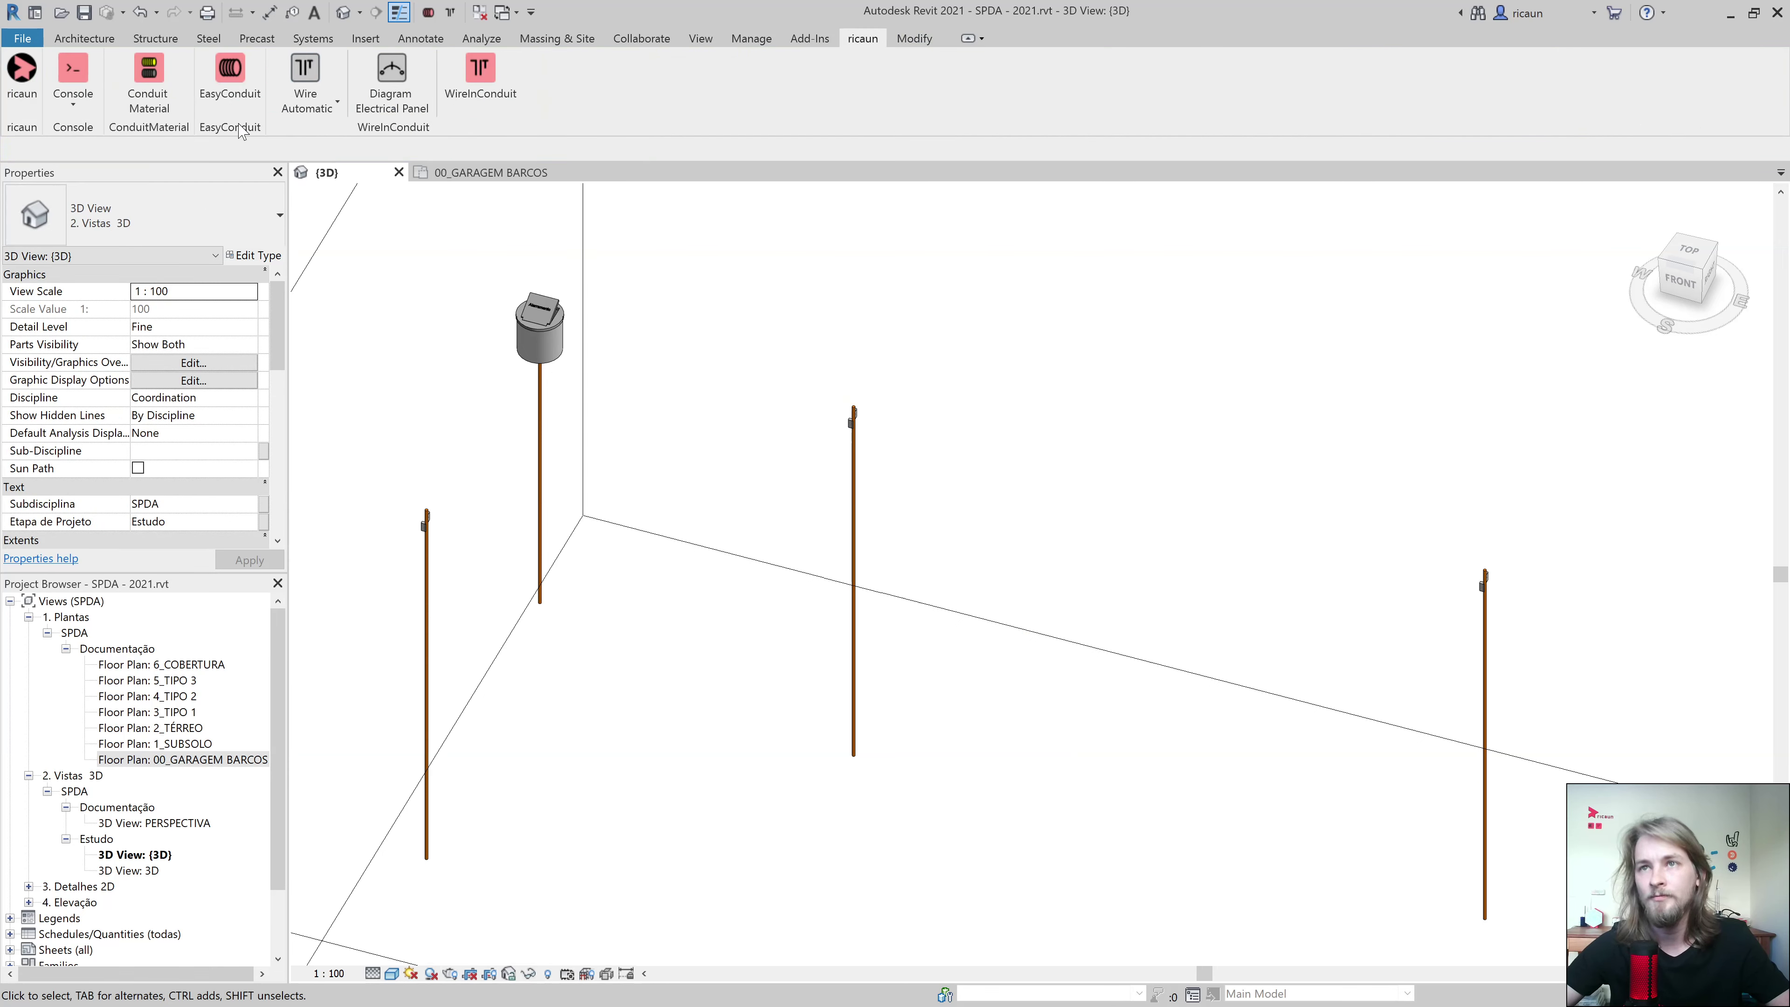
middle_click_drag(1037, 306, 924, 402)
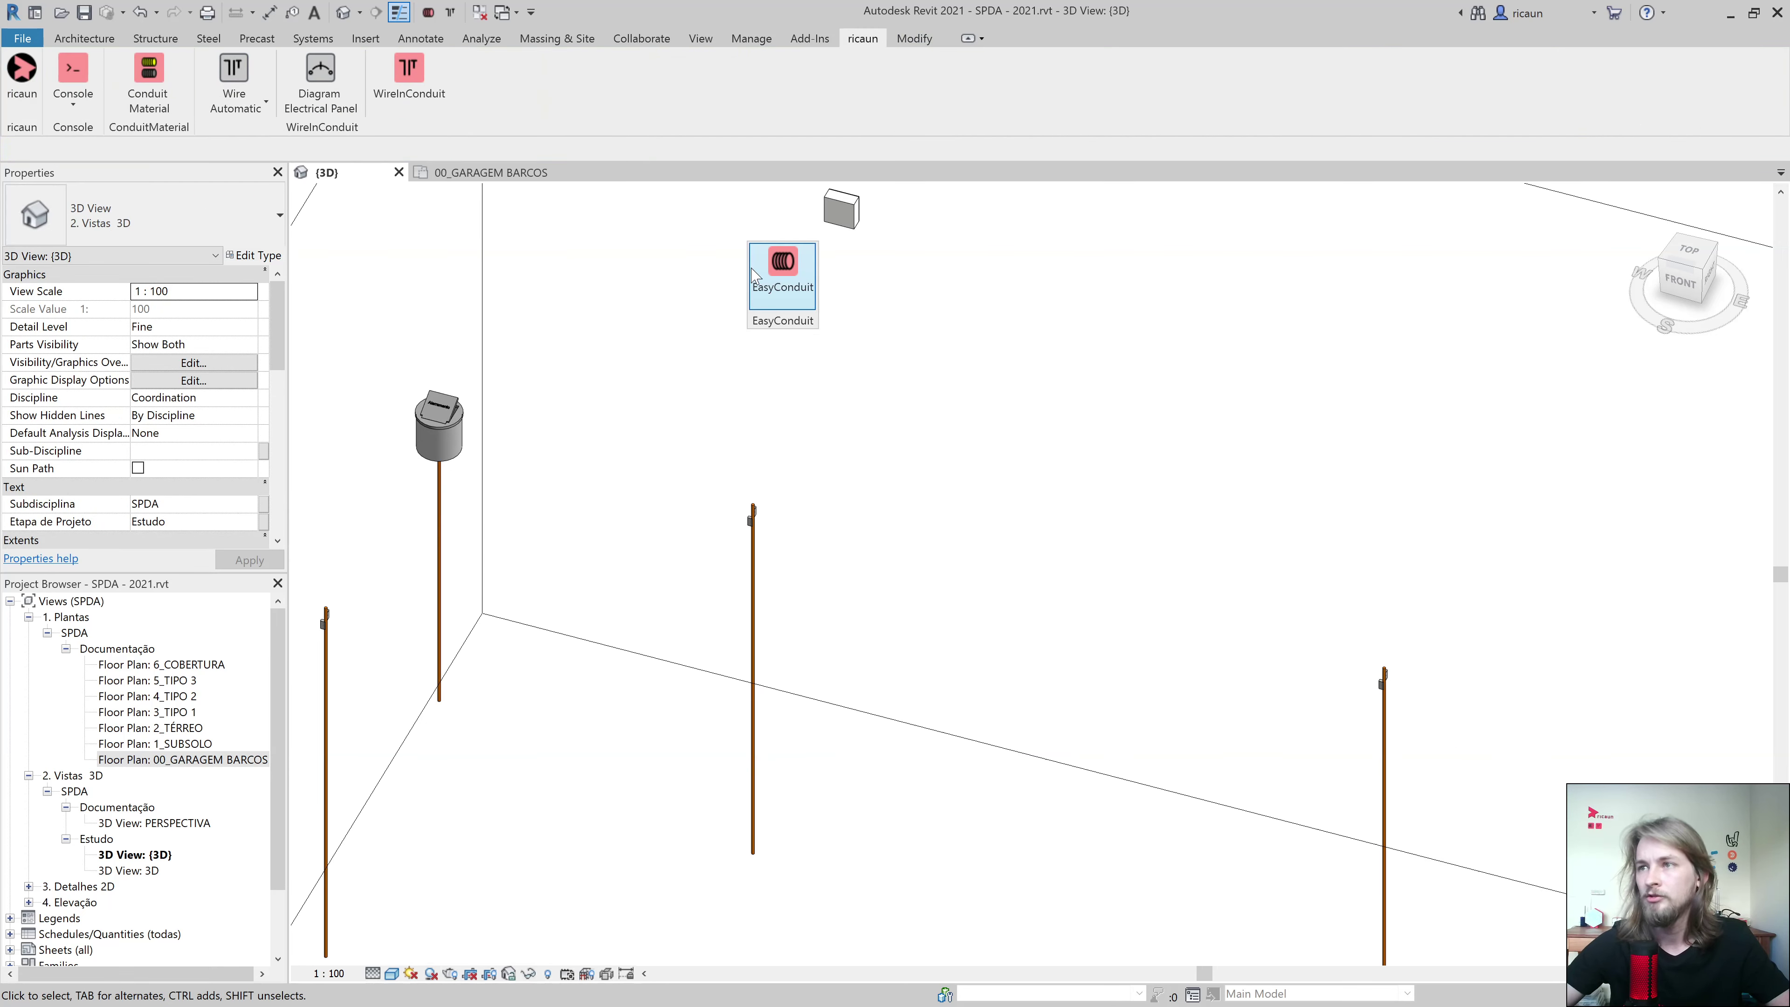
left_click(814, 311)
left_click(803, 502)
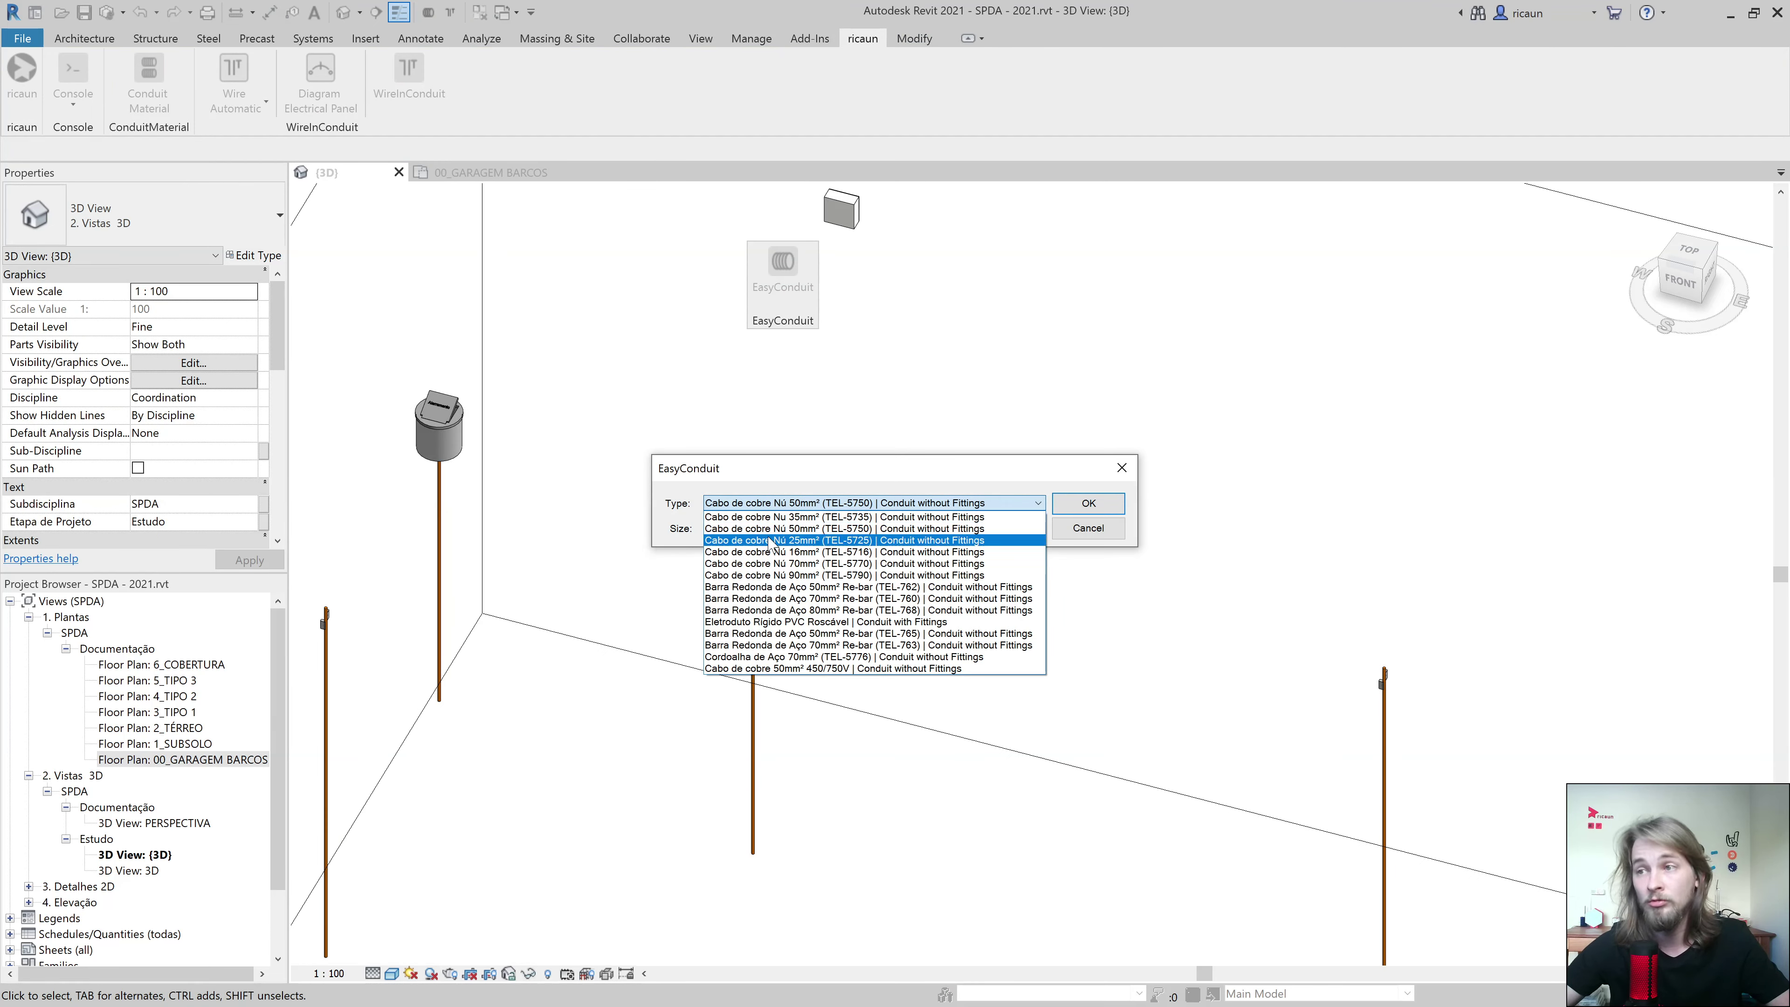
left_click(802, 530)
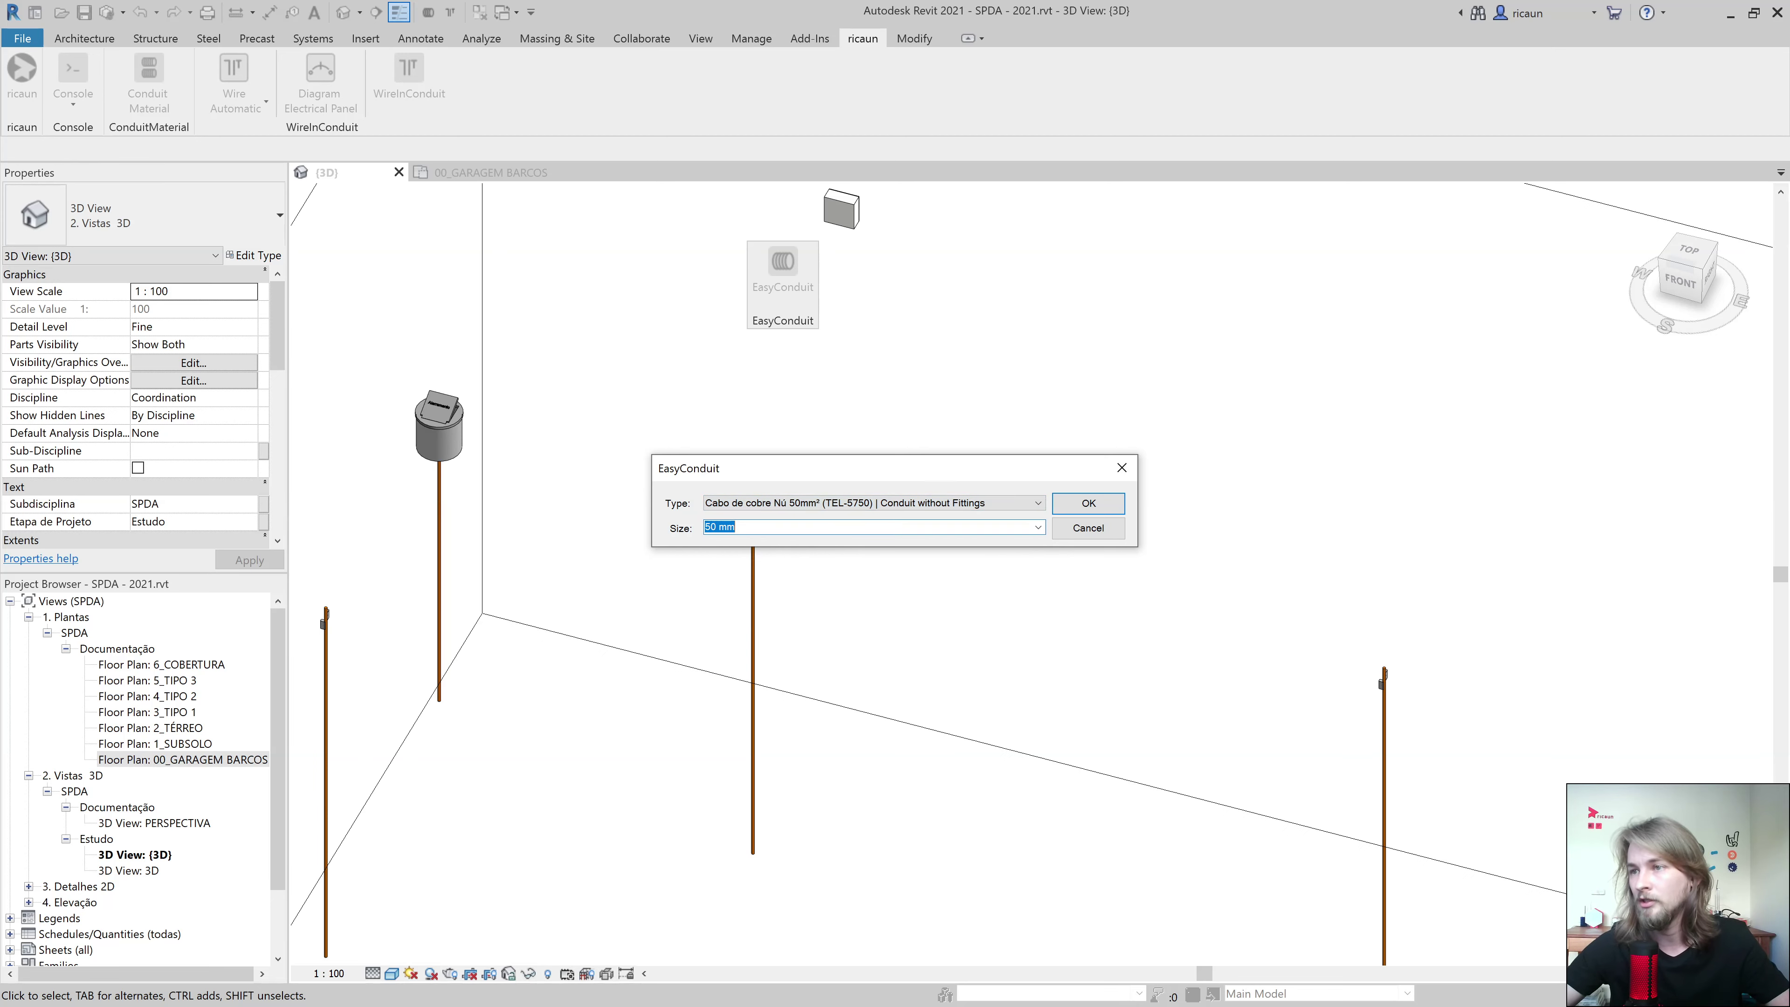
left_click(1089, 503)
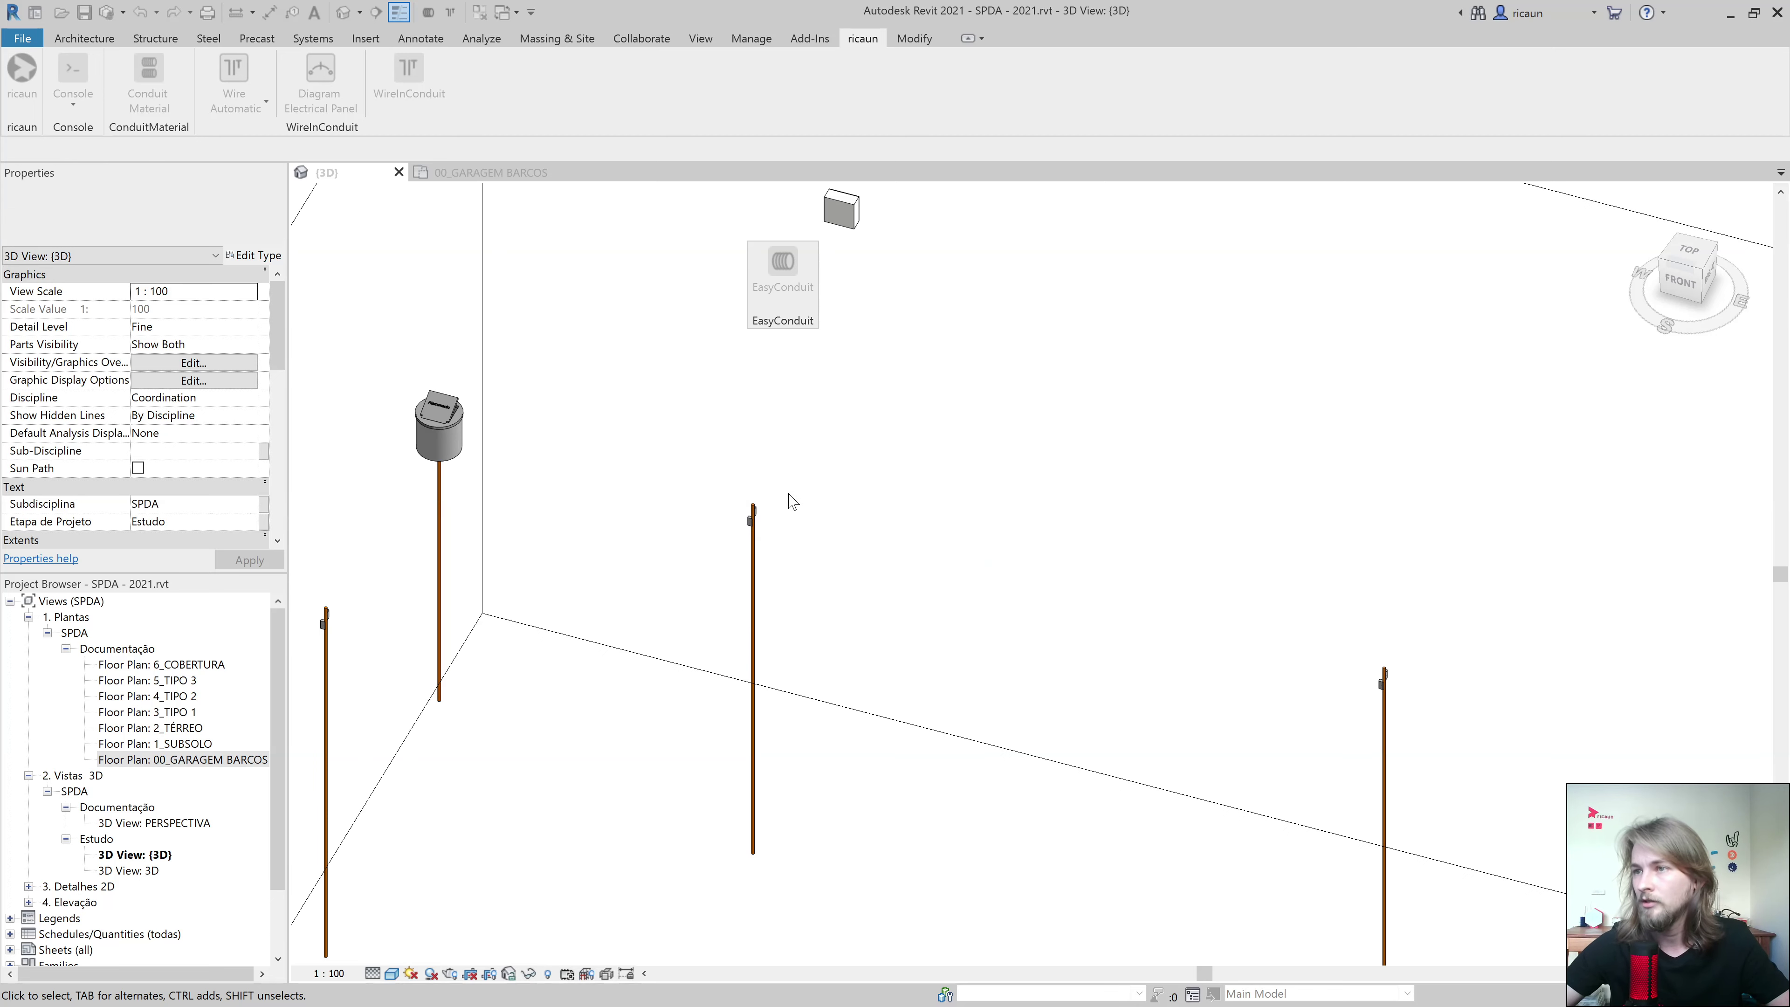
Join the two selected ground rods with the bare copper conduit.
scroll(894, 568, "down", 2)
scroll(967, 536, "down", 2)
left_click_drag(1392, 716, 854, 479)
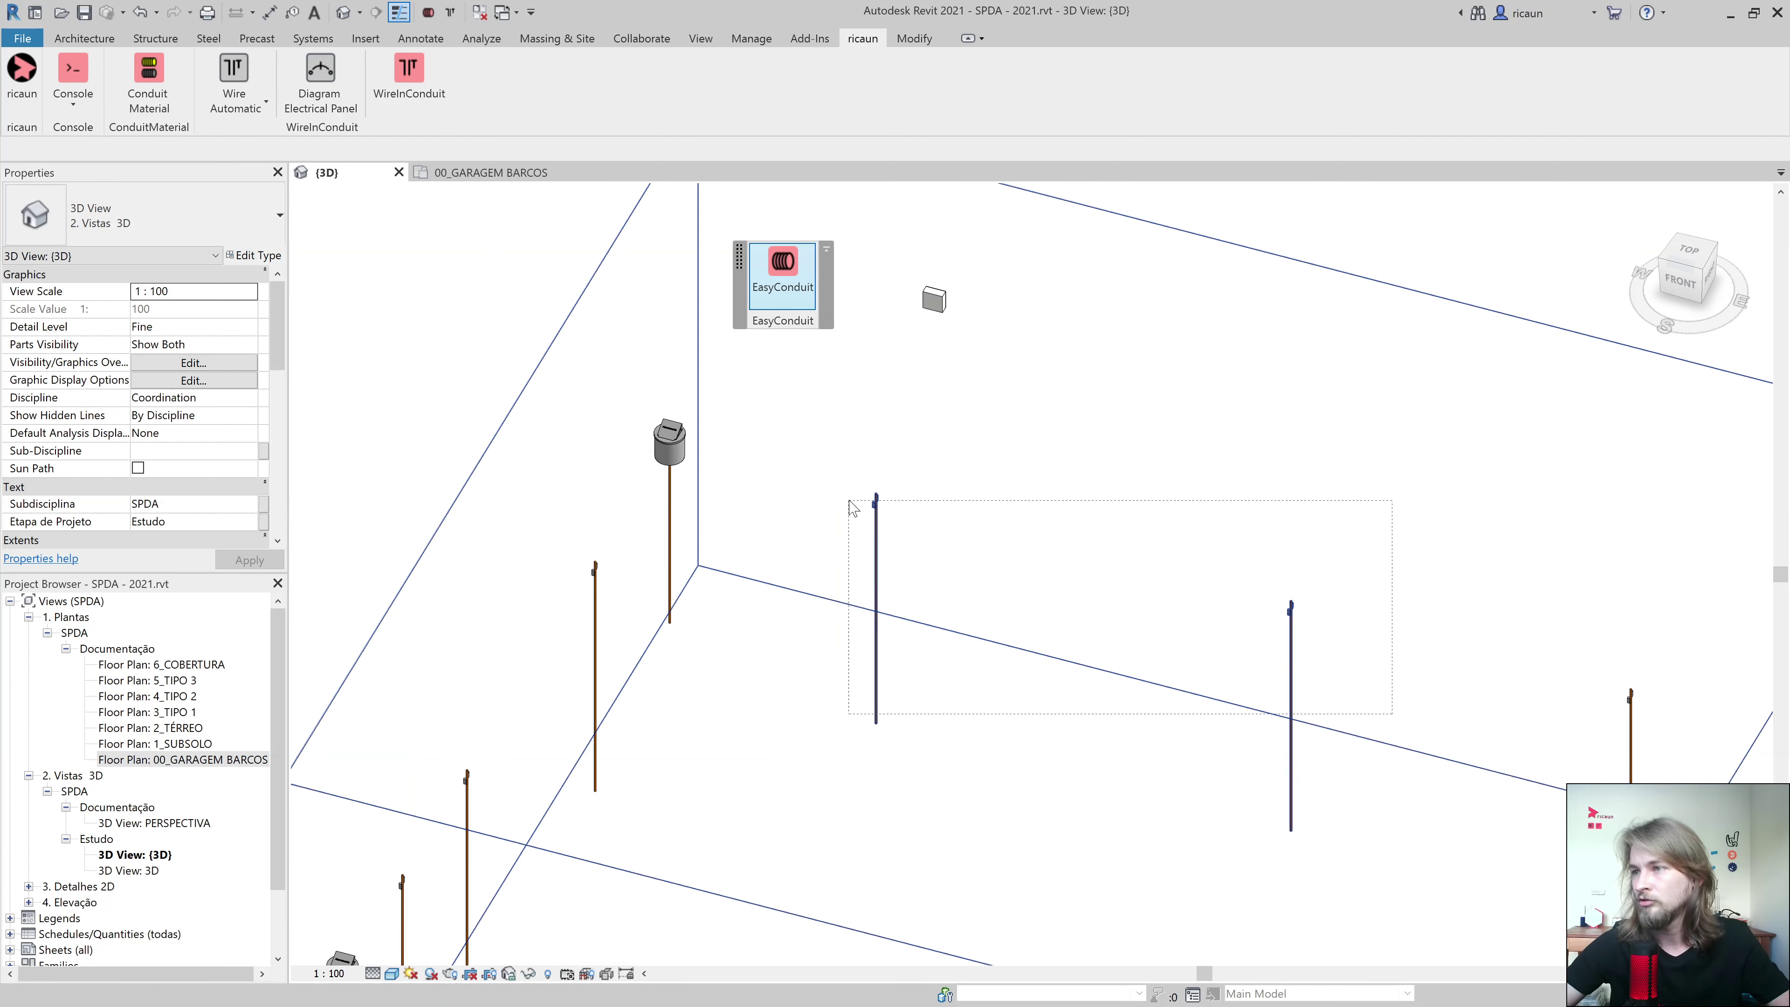
left_click(804, 286)
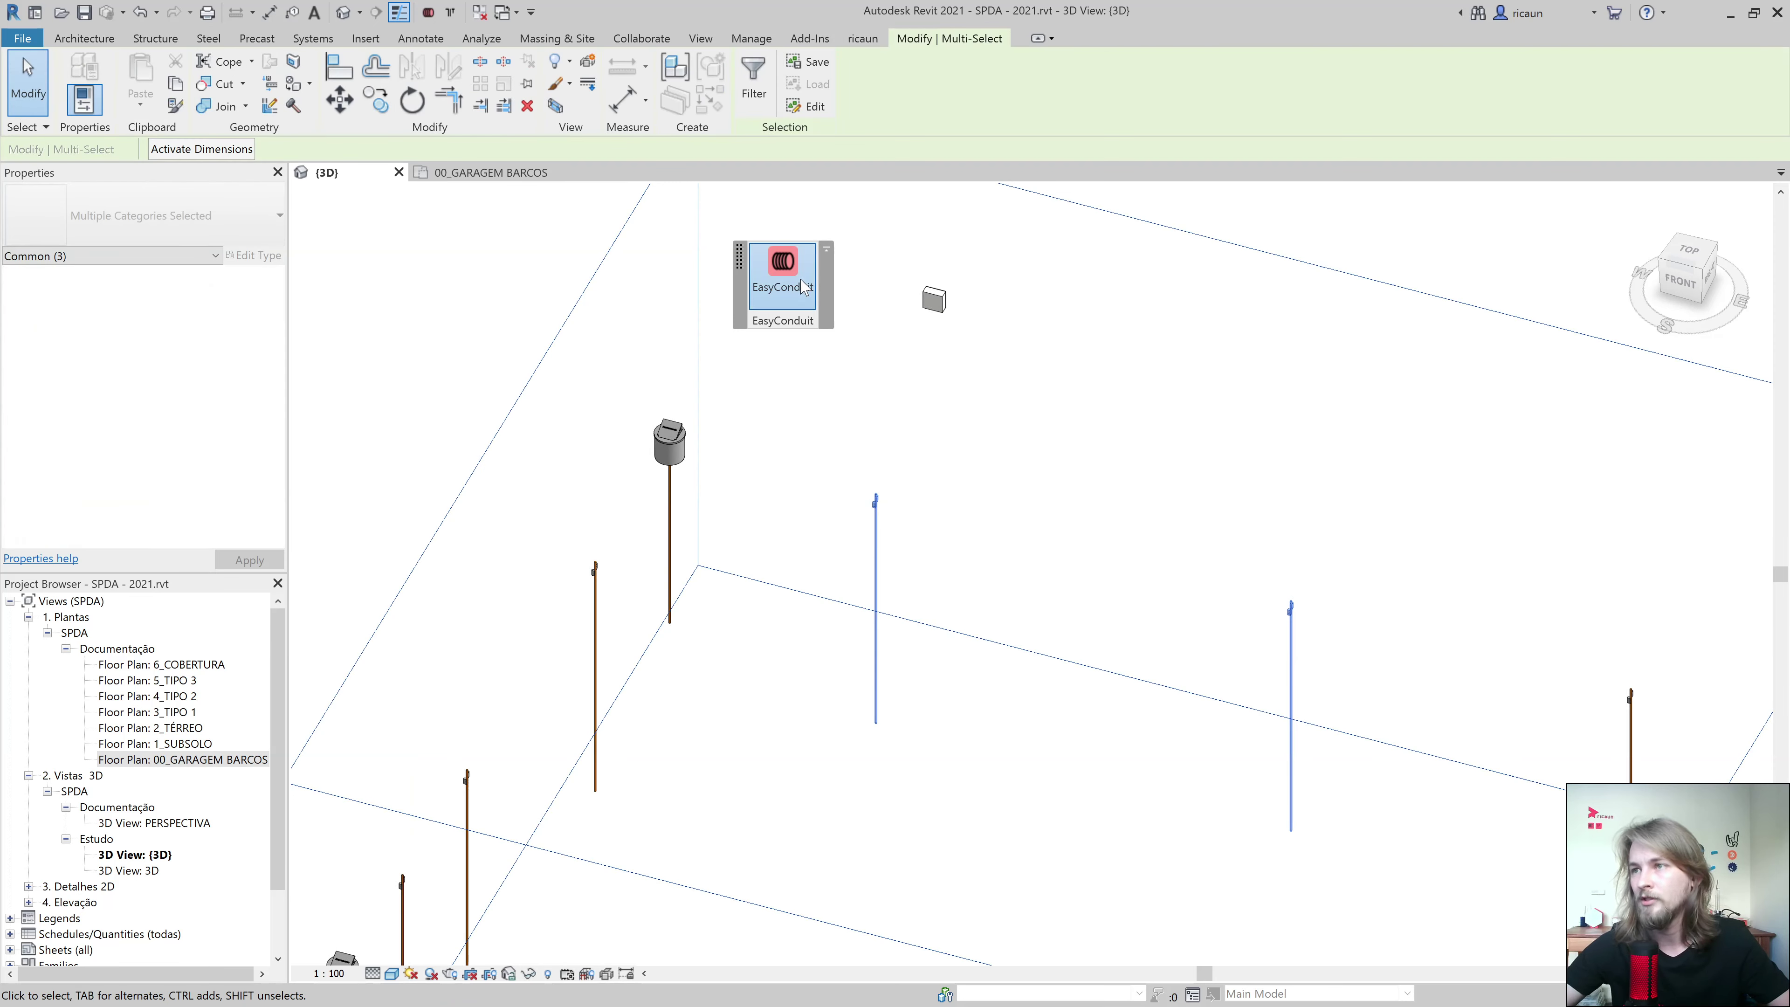
left_click(782, 324)
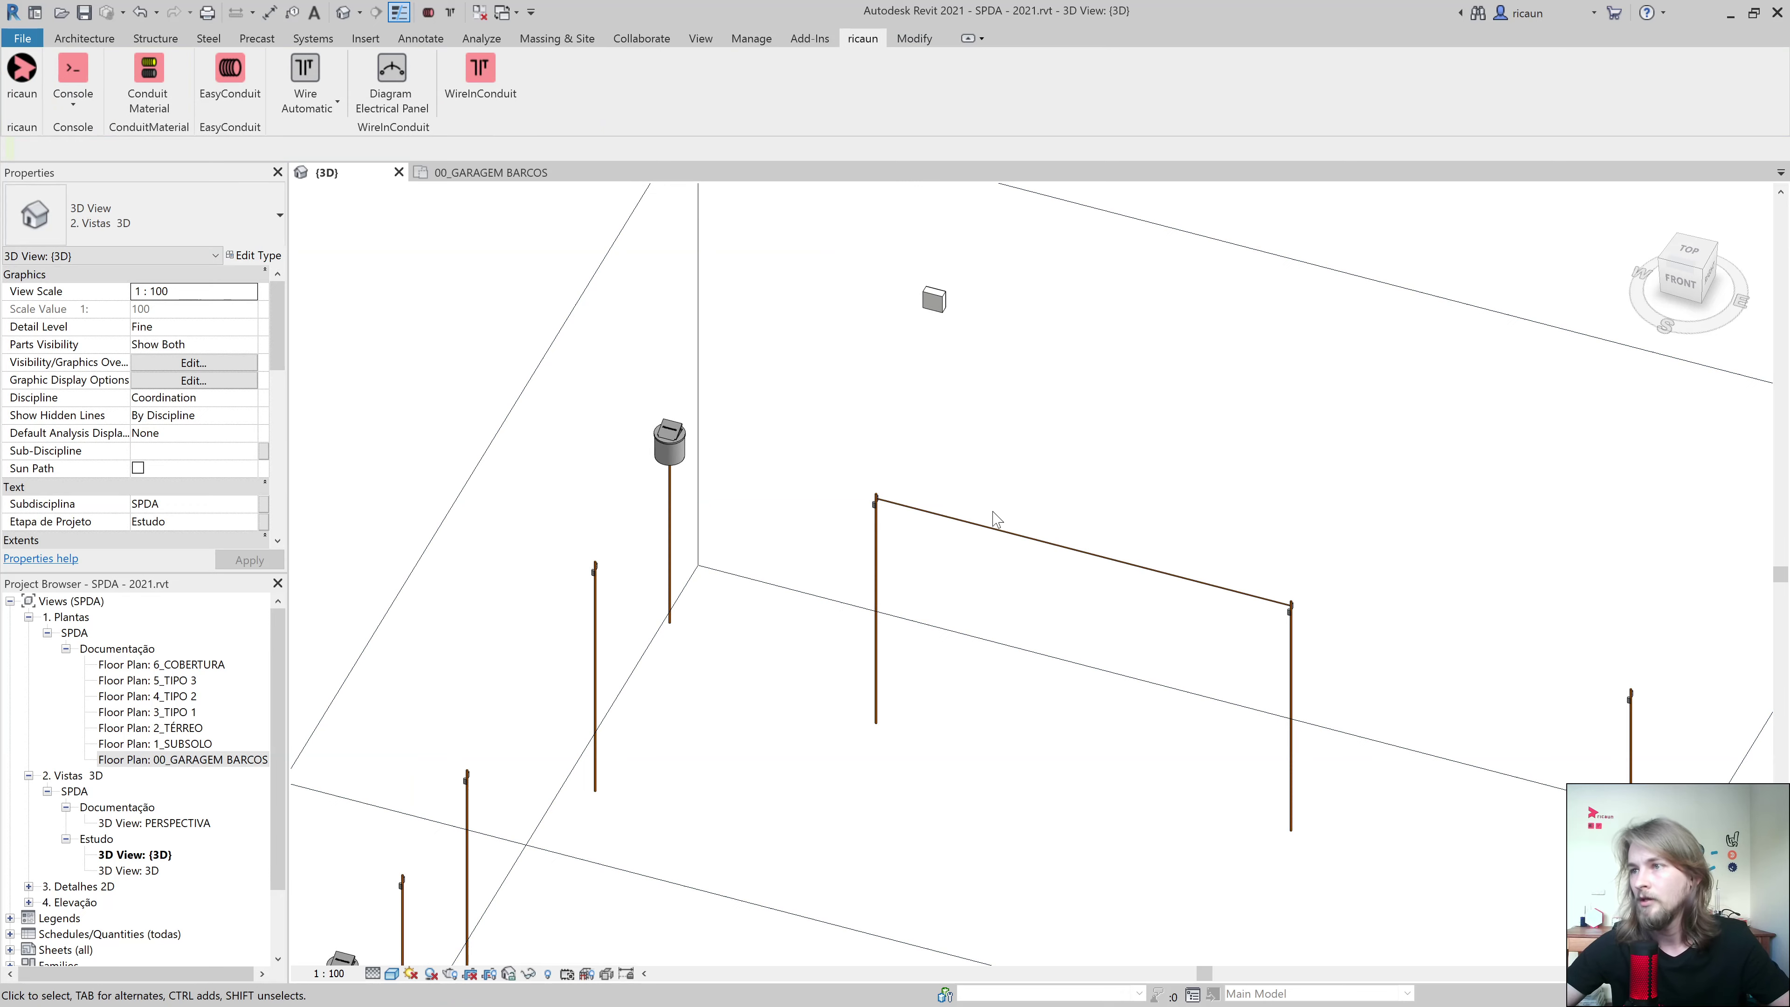
scroll(1039, 557, "up", 2)
scroll(594, 533, "up", 2)
scroll(514, 437, "up", 2)
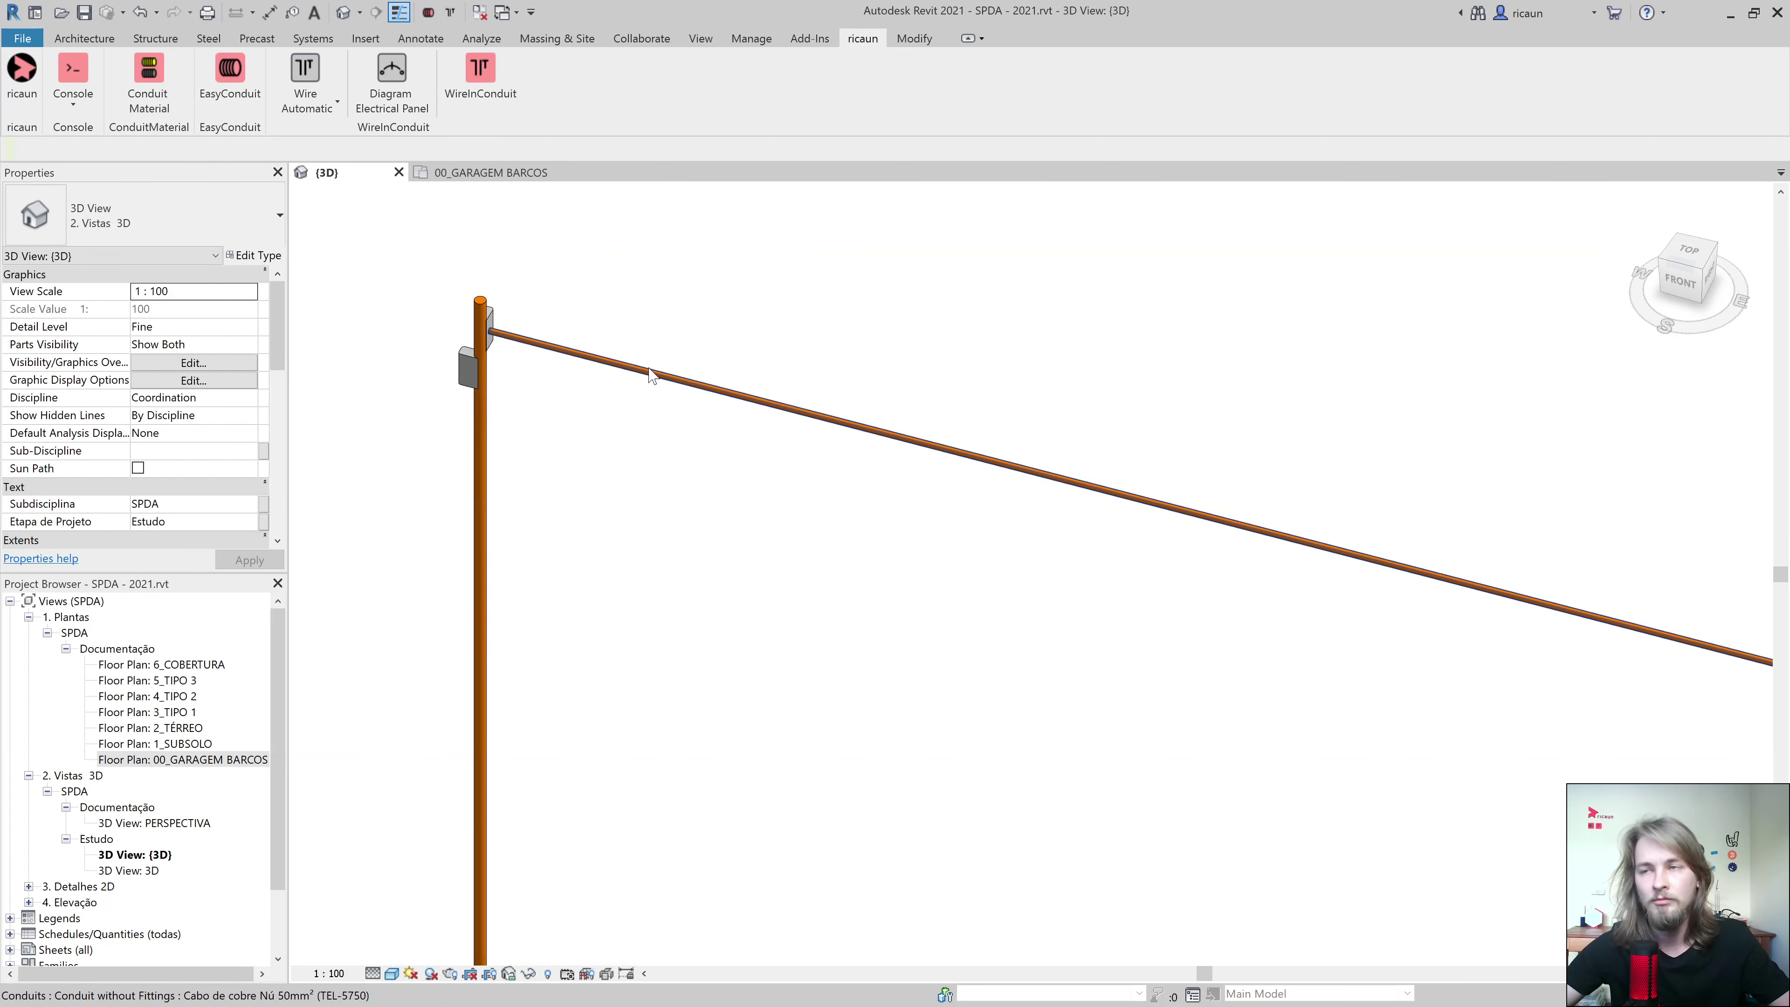
scroll(846, 571, "down", 2)
scroll(887, 671, "down", 1)
scroll(959, 652, "down", 1)
scroll(959, 652, "down", 1)
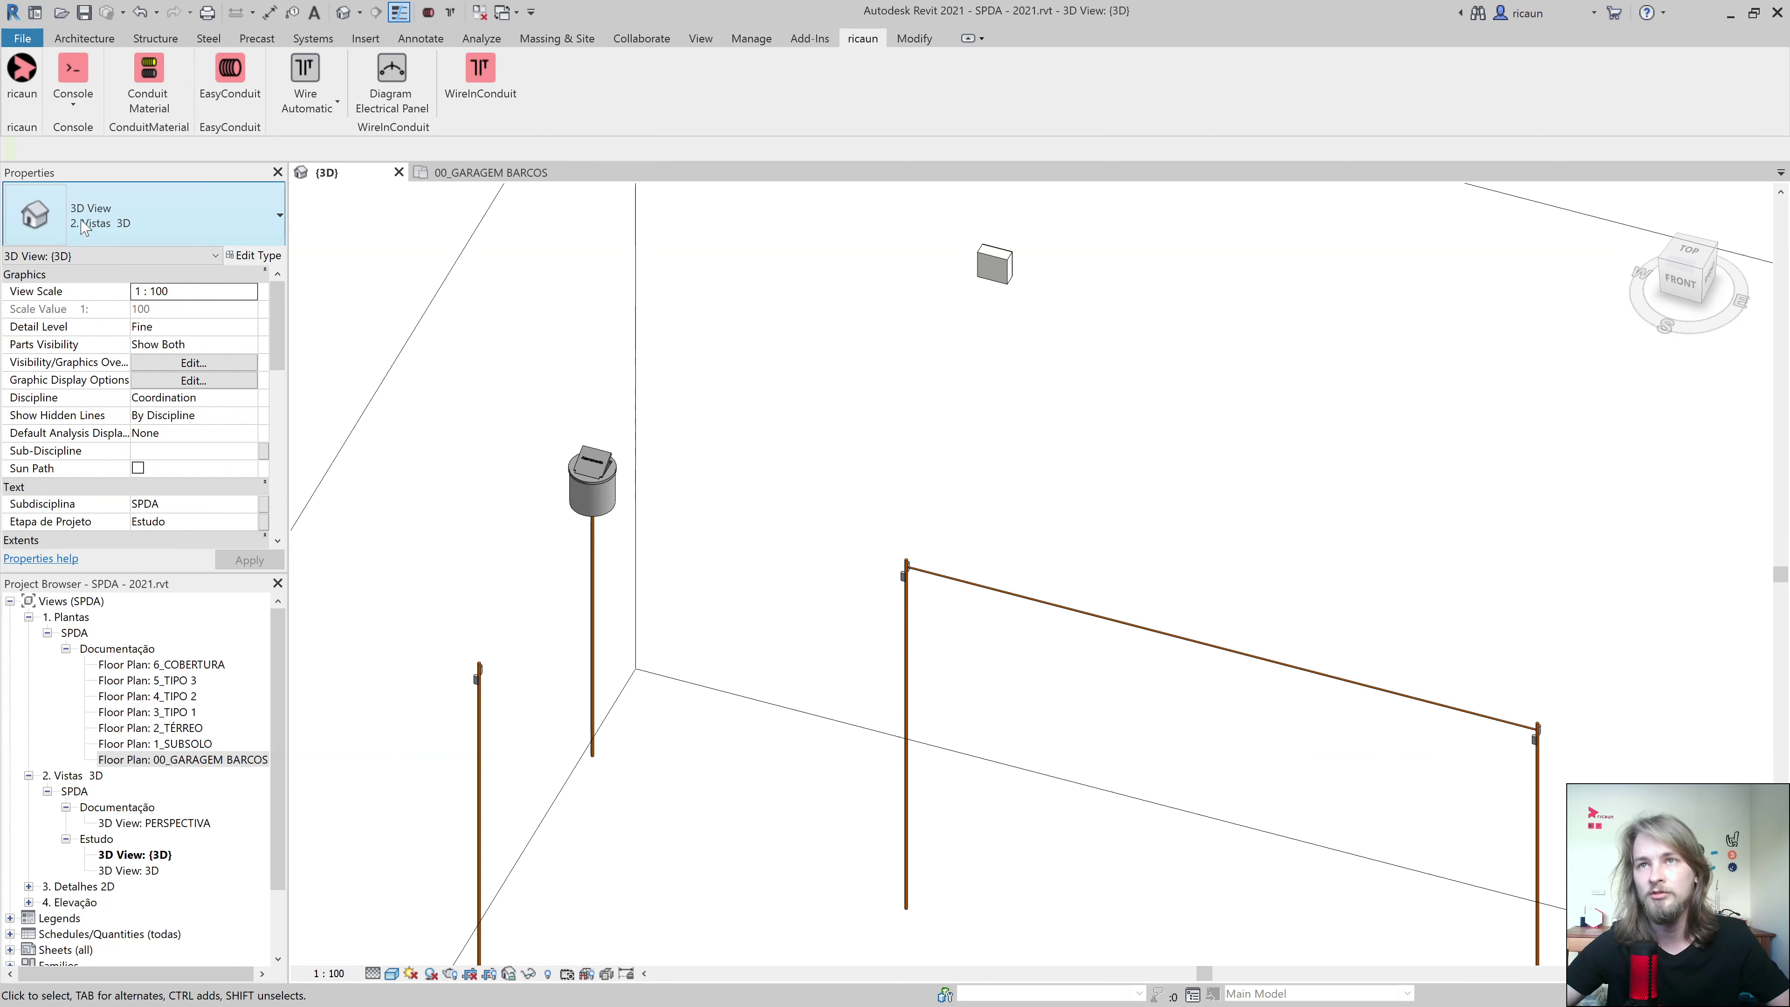
Connect the corner inspection box to its two neighbouring rods with copper conduit.
left_click_drag(935, 376, 563, 622)
key("Return")
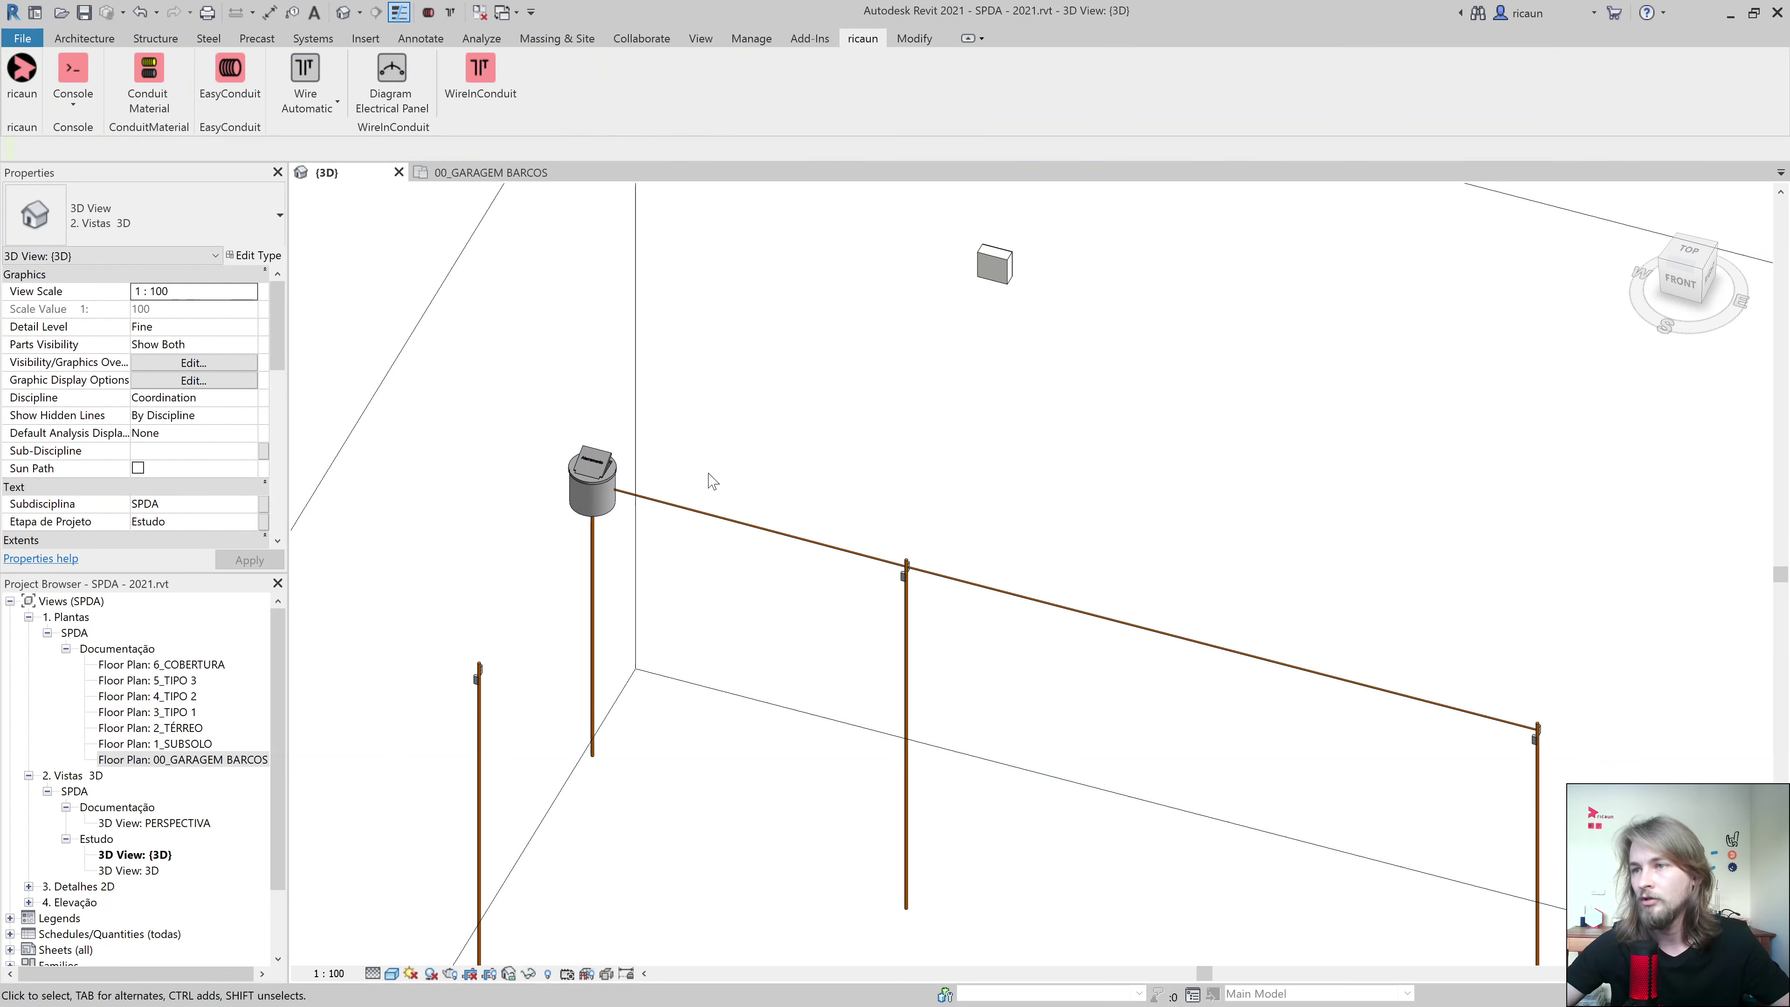
scroll(874, 404, "down", 2)
scroll(867, 398, "down", 2)
mouse_move(563, 711)
left_mouse_down()
mouse_move(782, 478)
mouse_move(817, 509)
left_mouse_up()
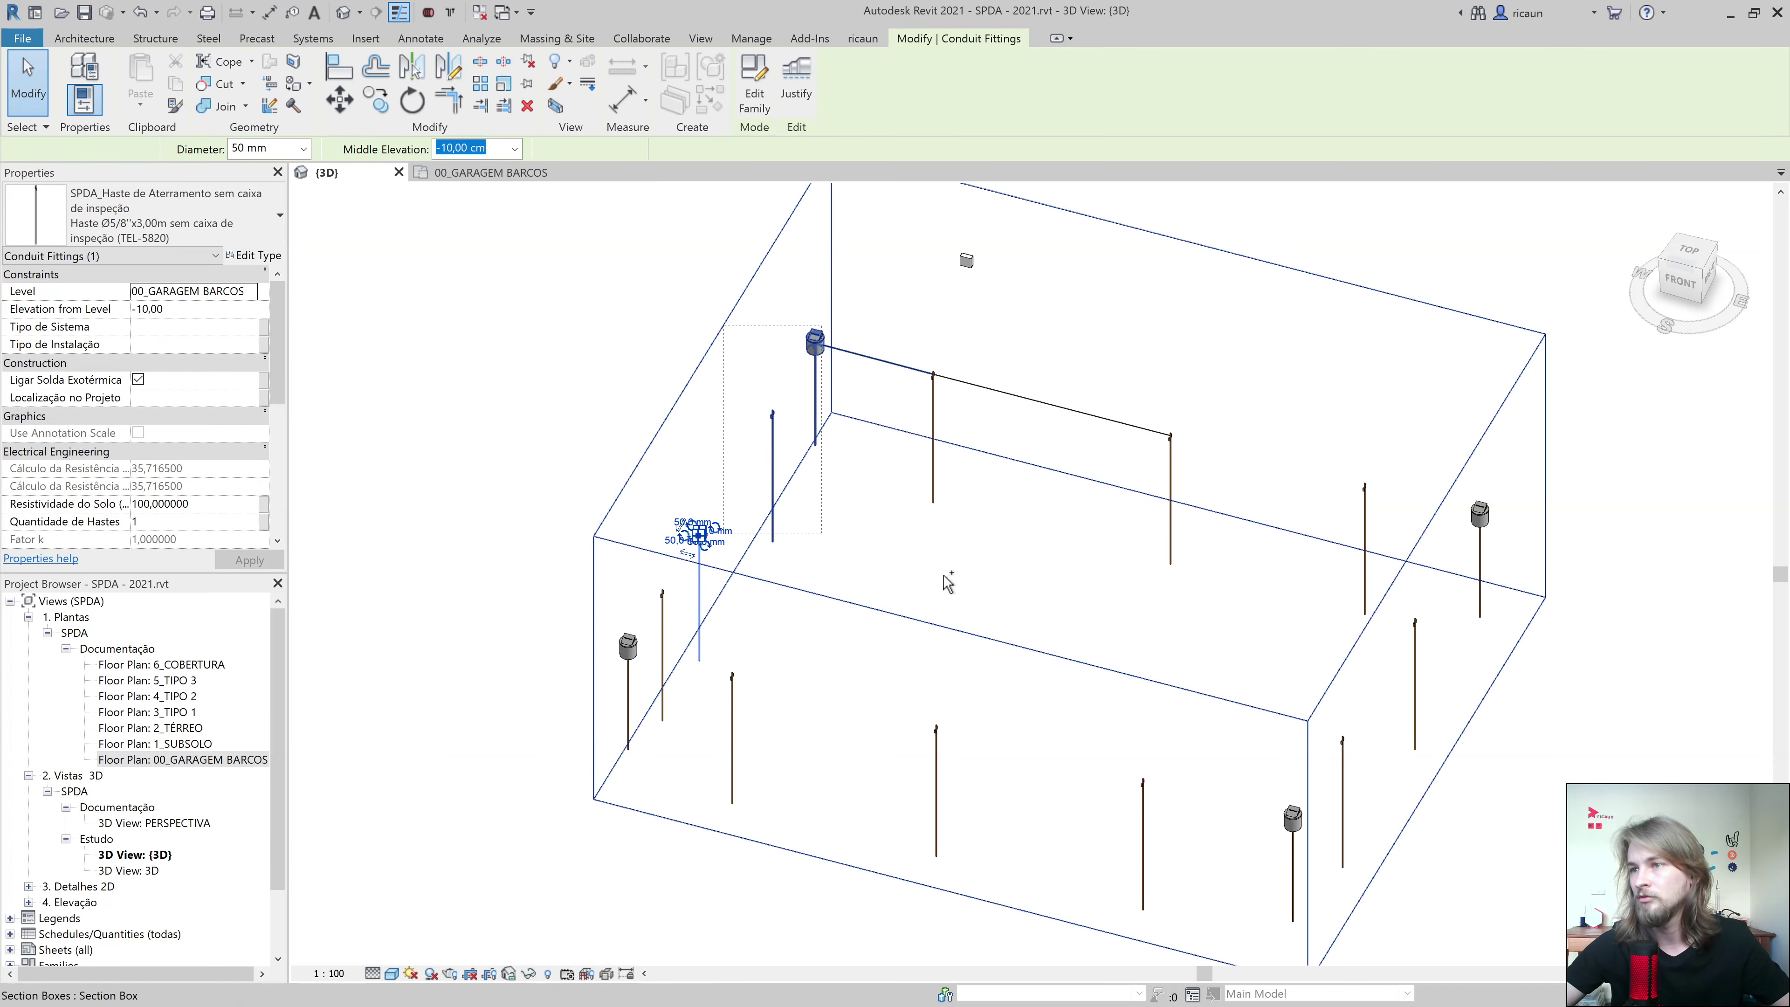
left_click(711, 562)
Hide the section box in the 3D view.
left_click(713, 349)
right_click(715, 339)
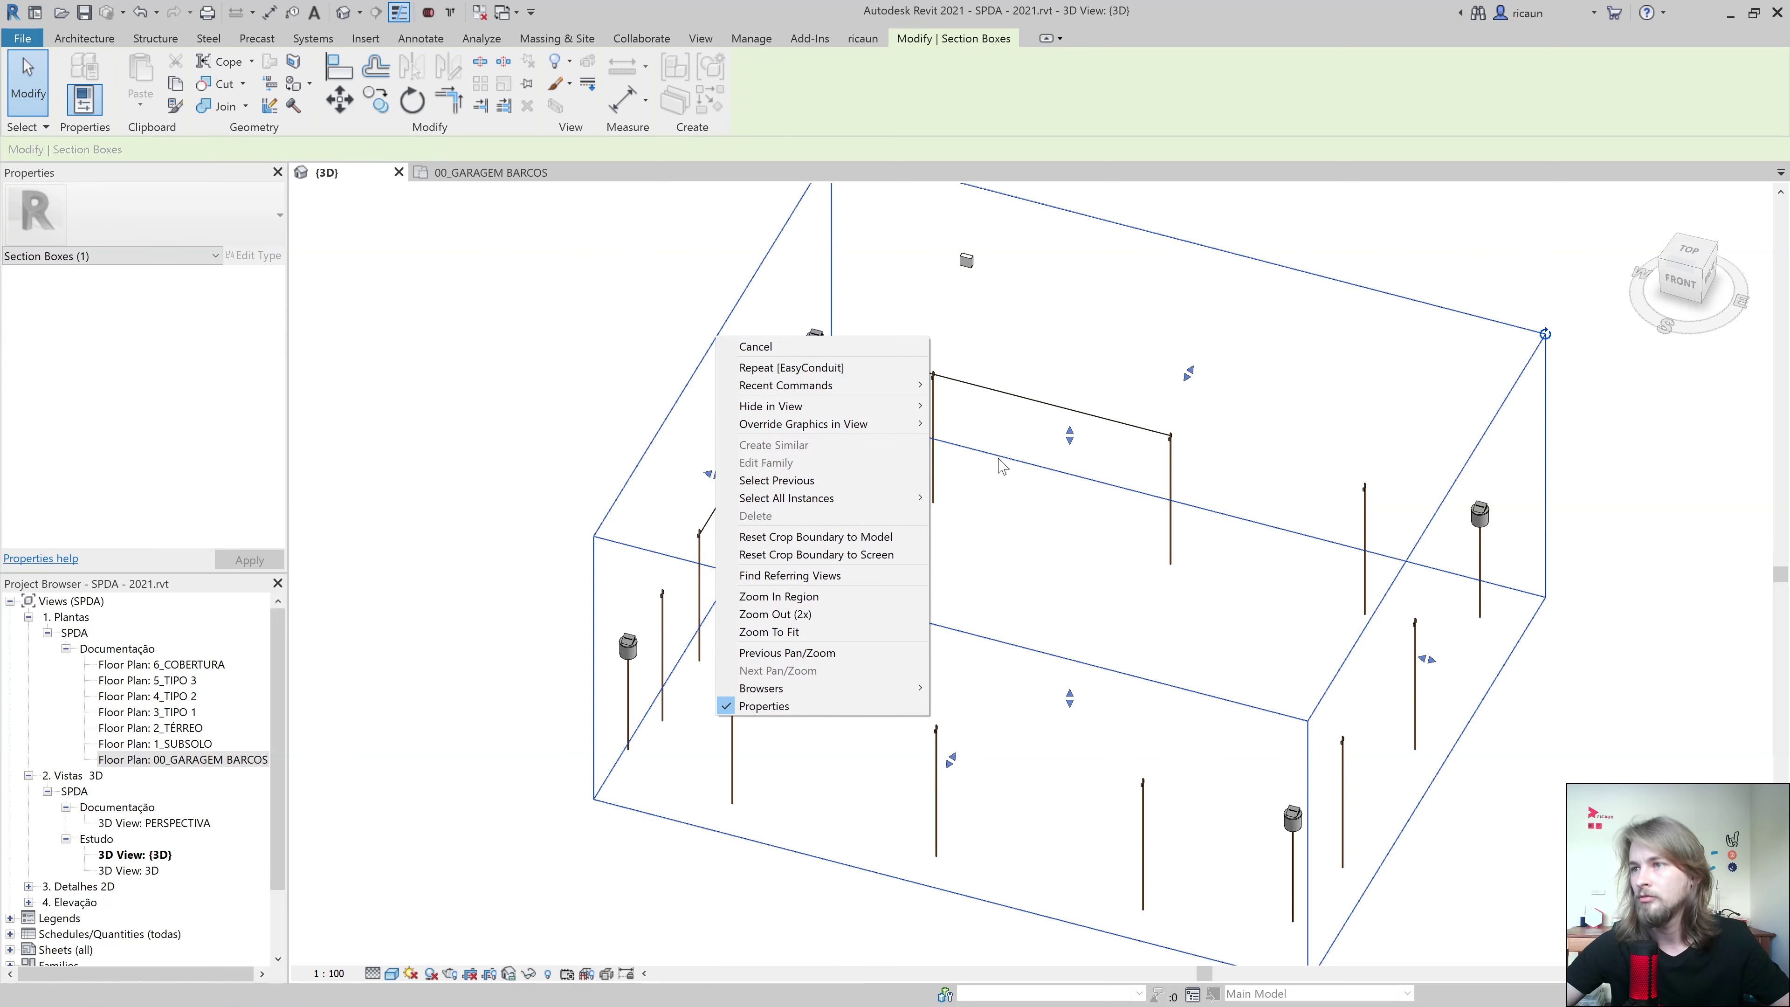
left_click(990, 410)
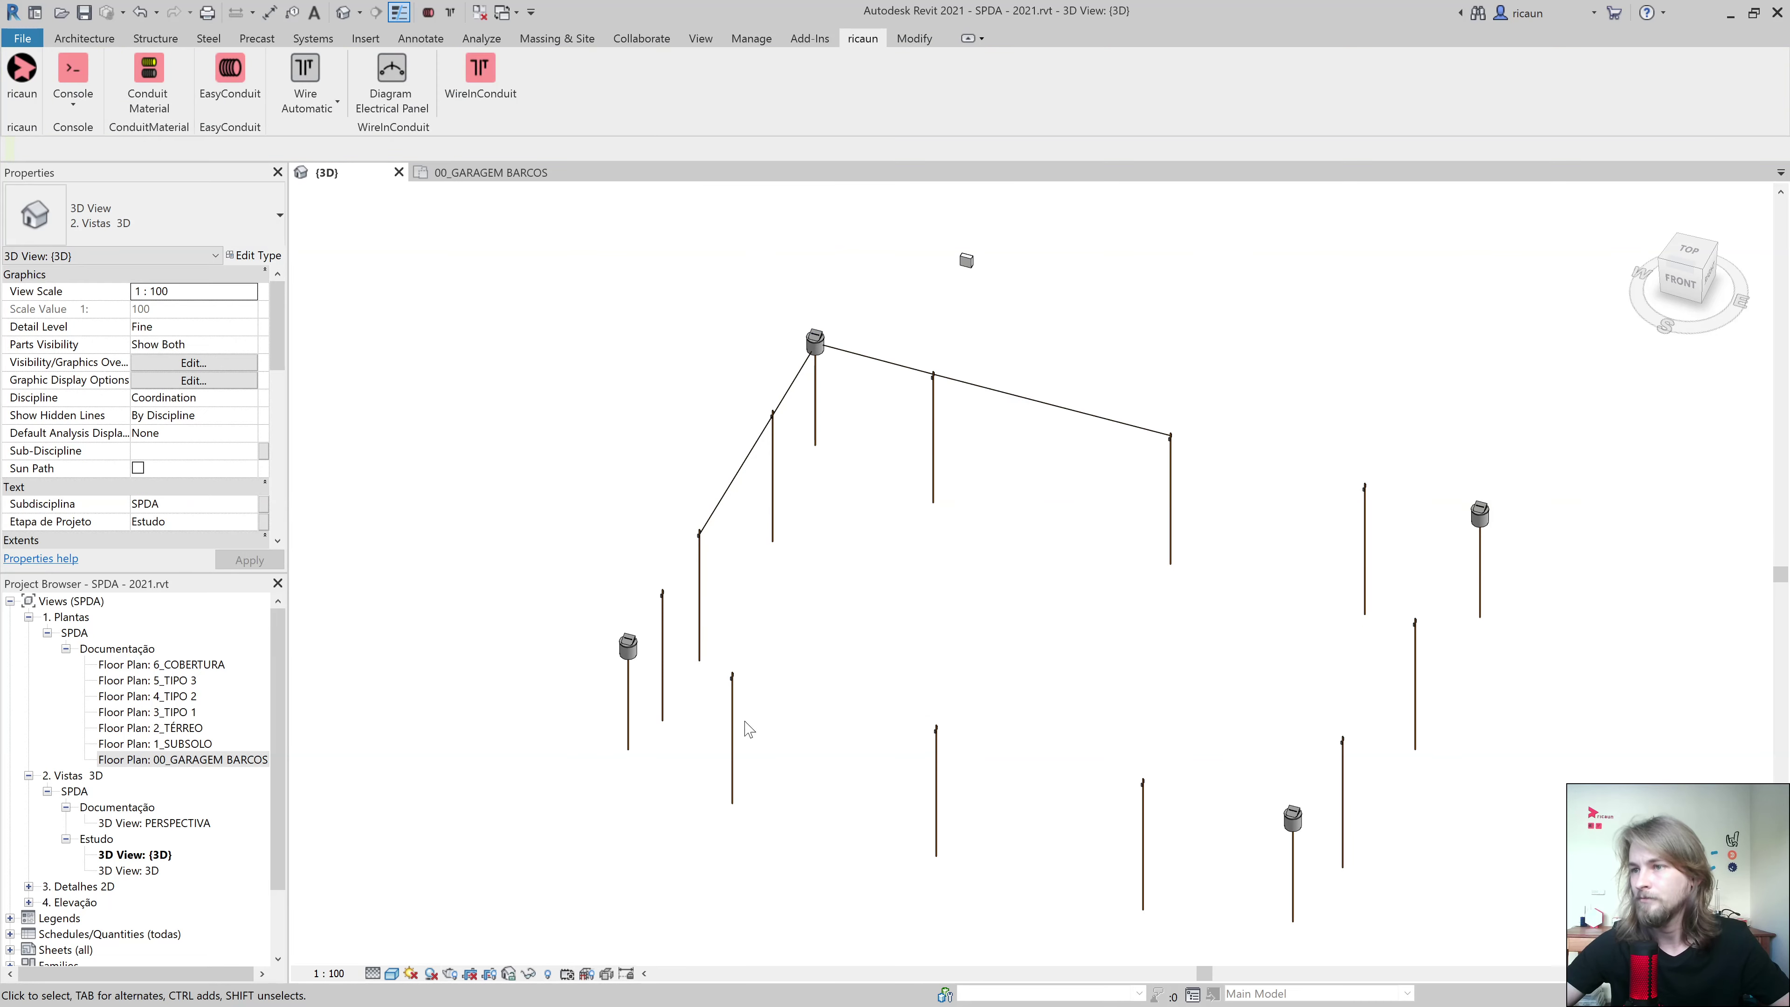
From a straight top view, run copper conduit along the bottom row and left column of rods.
middle_click_drag(1023, 578, 1187, 544, "shift")
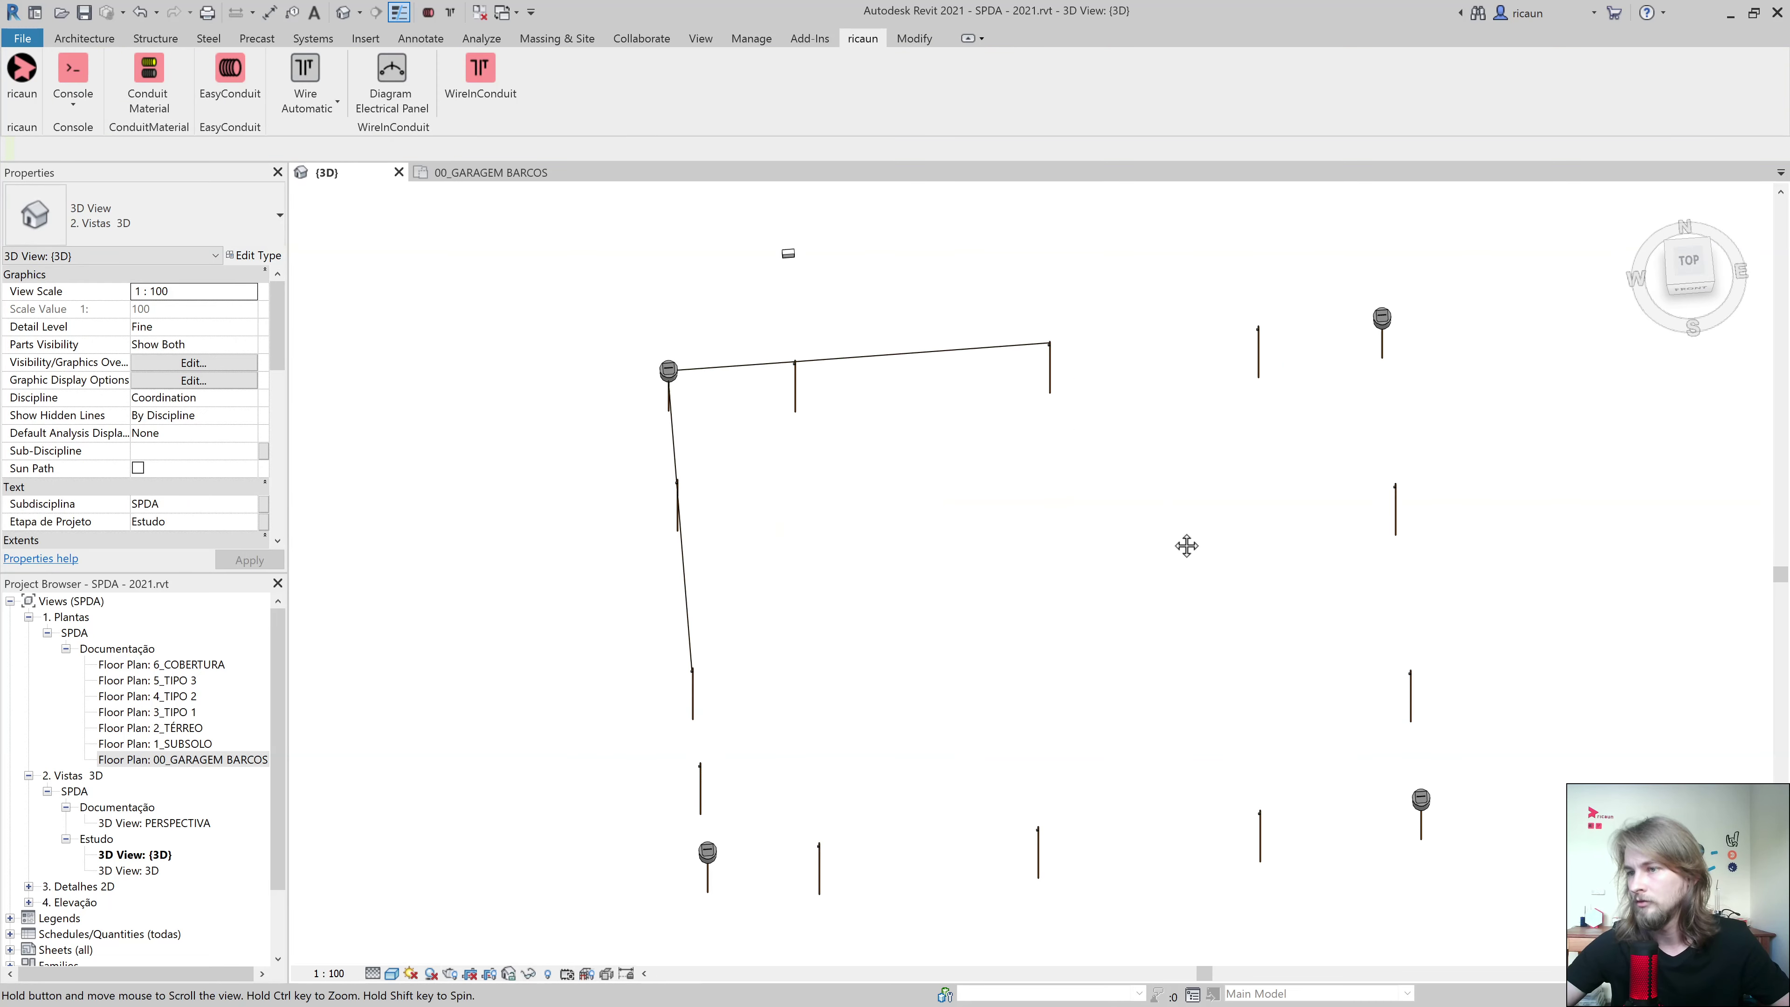
left_click(1688, 261)
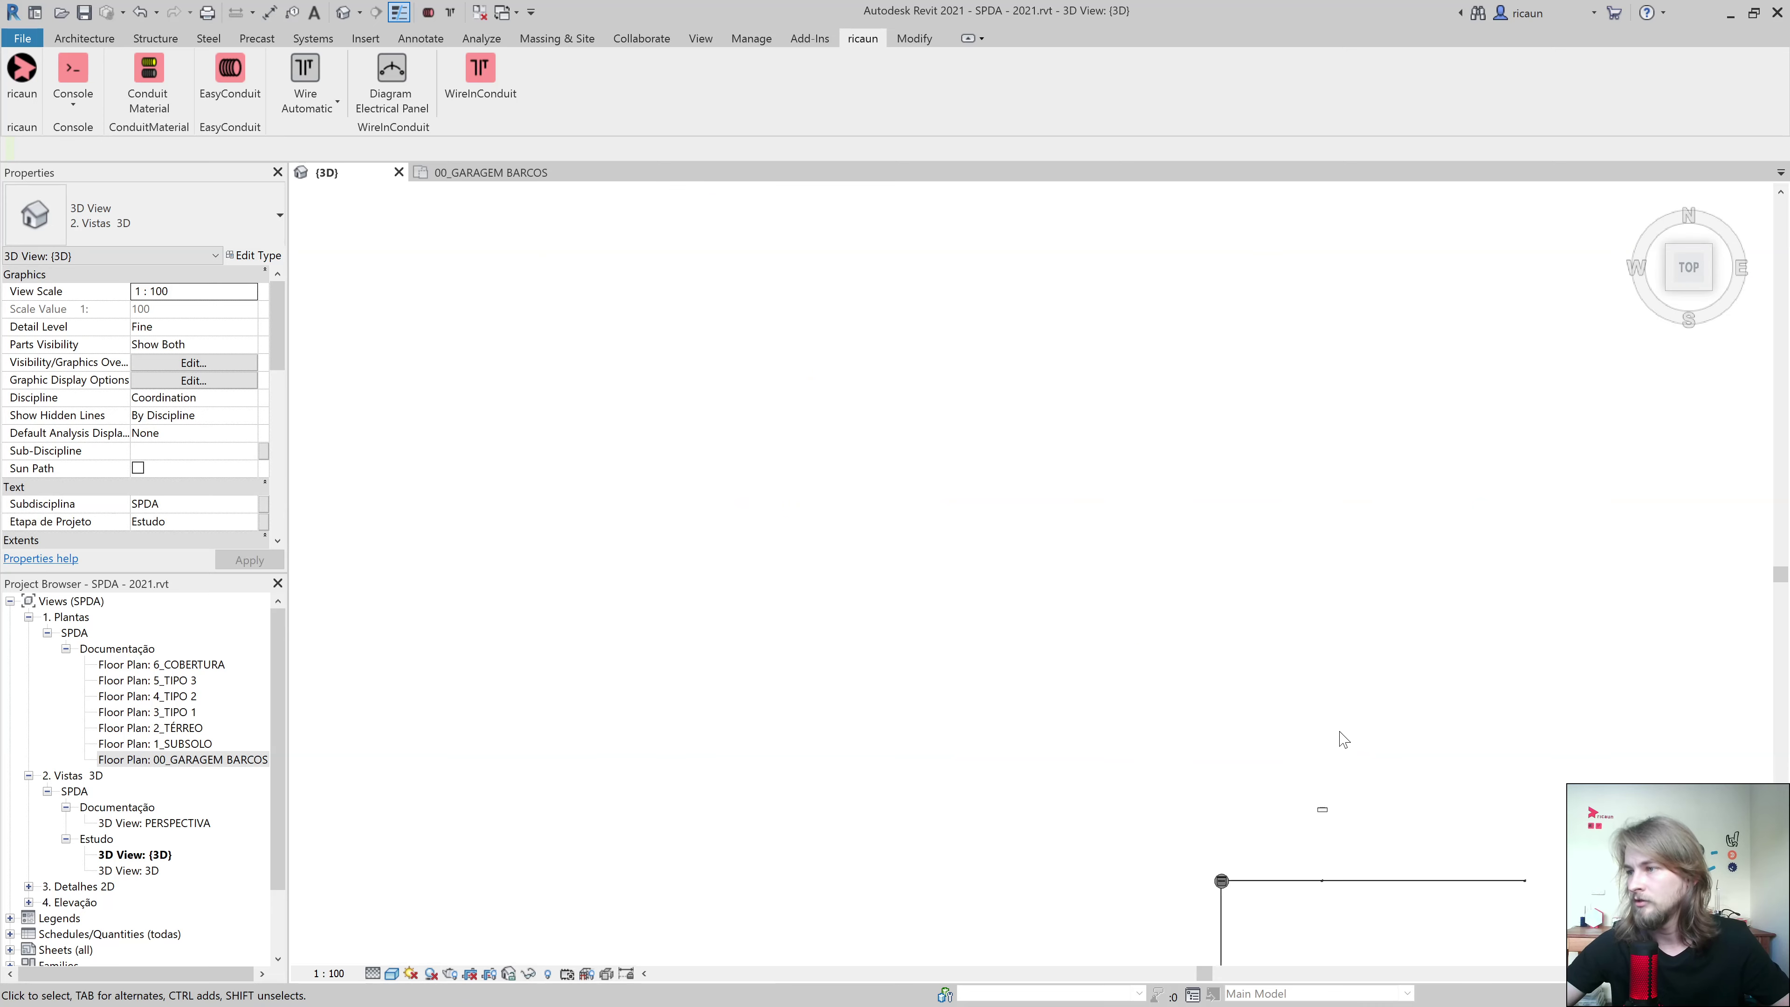
left_click_drag(1395, 779, 658, 642)
left_click(755, 747)
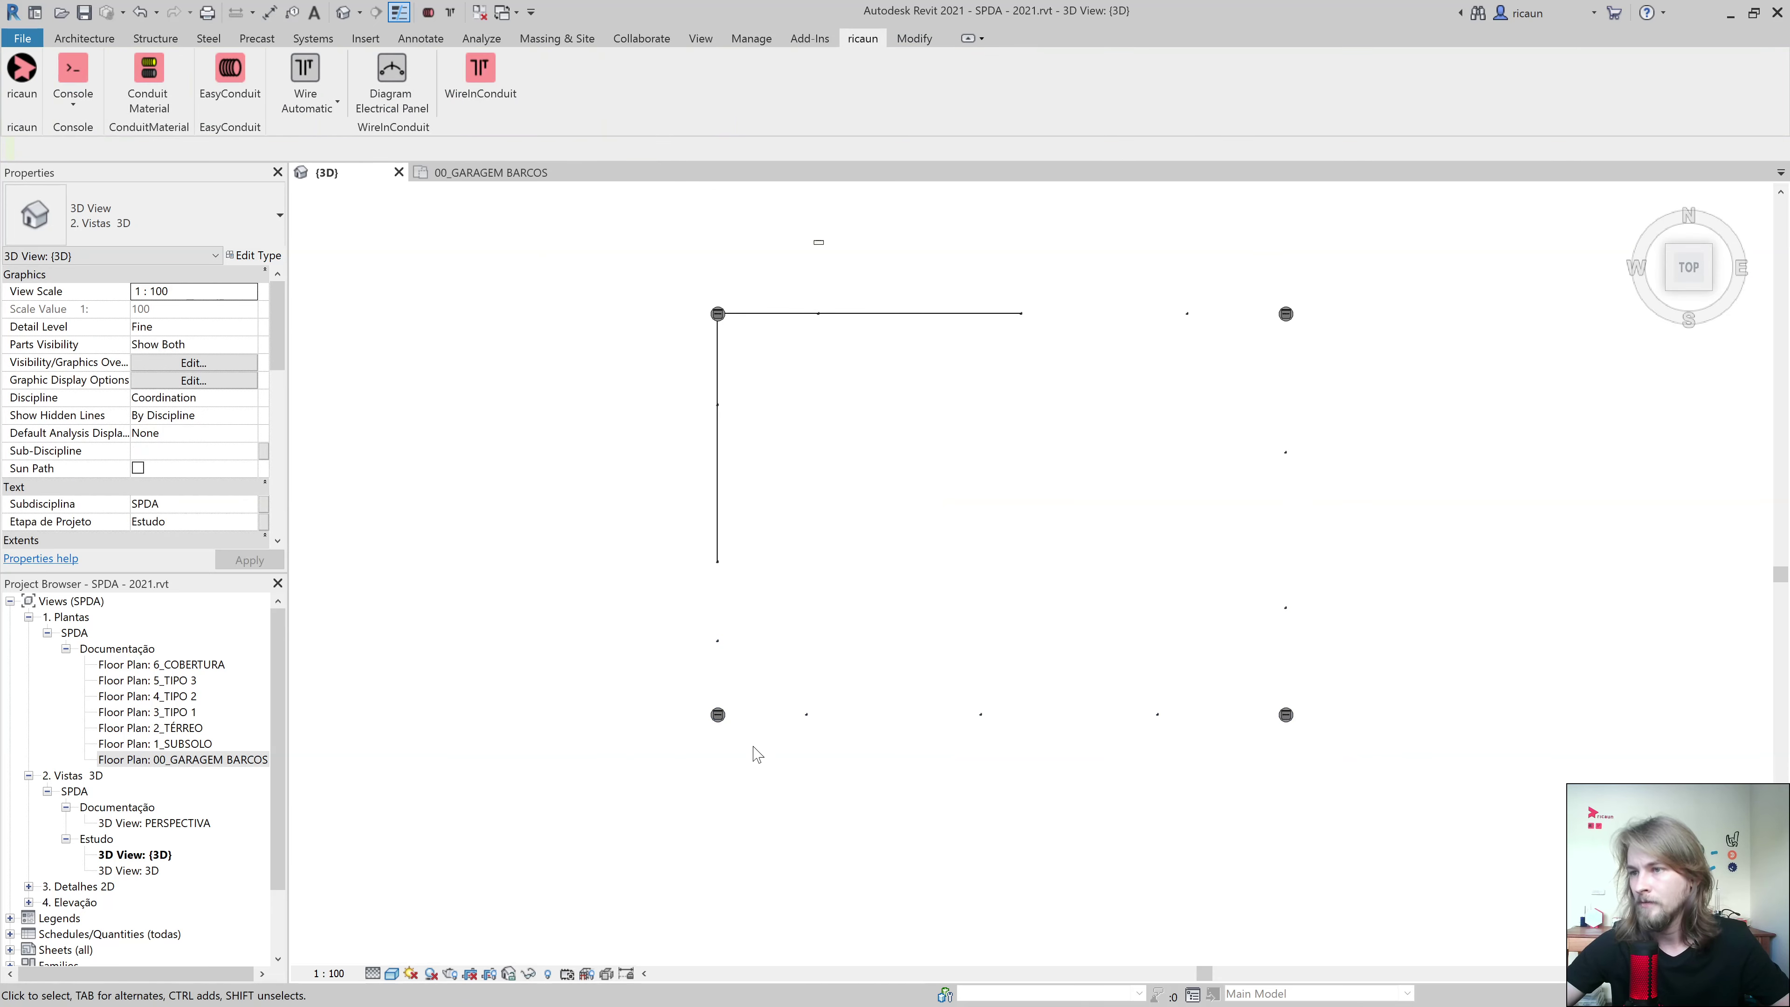
left_click_drag(755, 759, 736, 649)
left_click_drag(1368, 766, 579, 662)
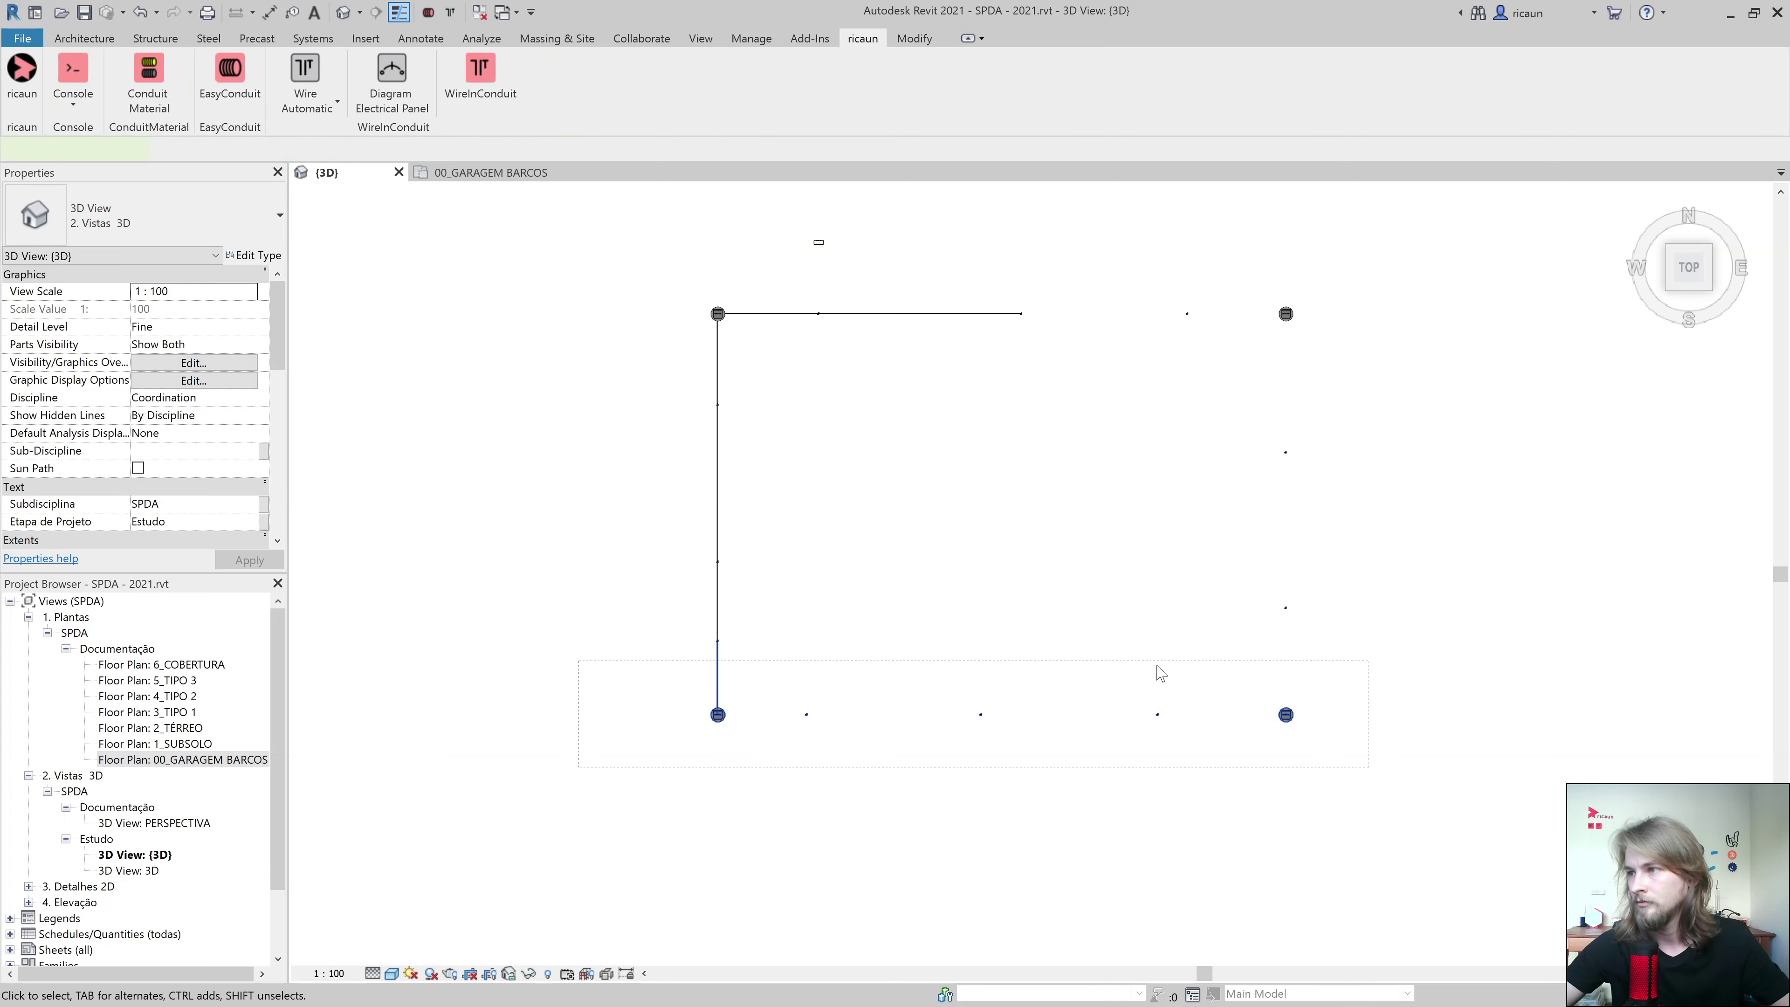
Close the ring along the right side and top row, and link the corner box to the BEP box.
left_click_drag(1274, 286, 1273, 286)
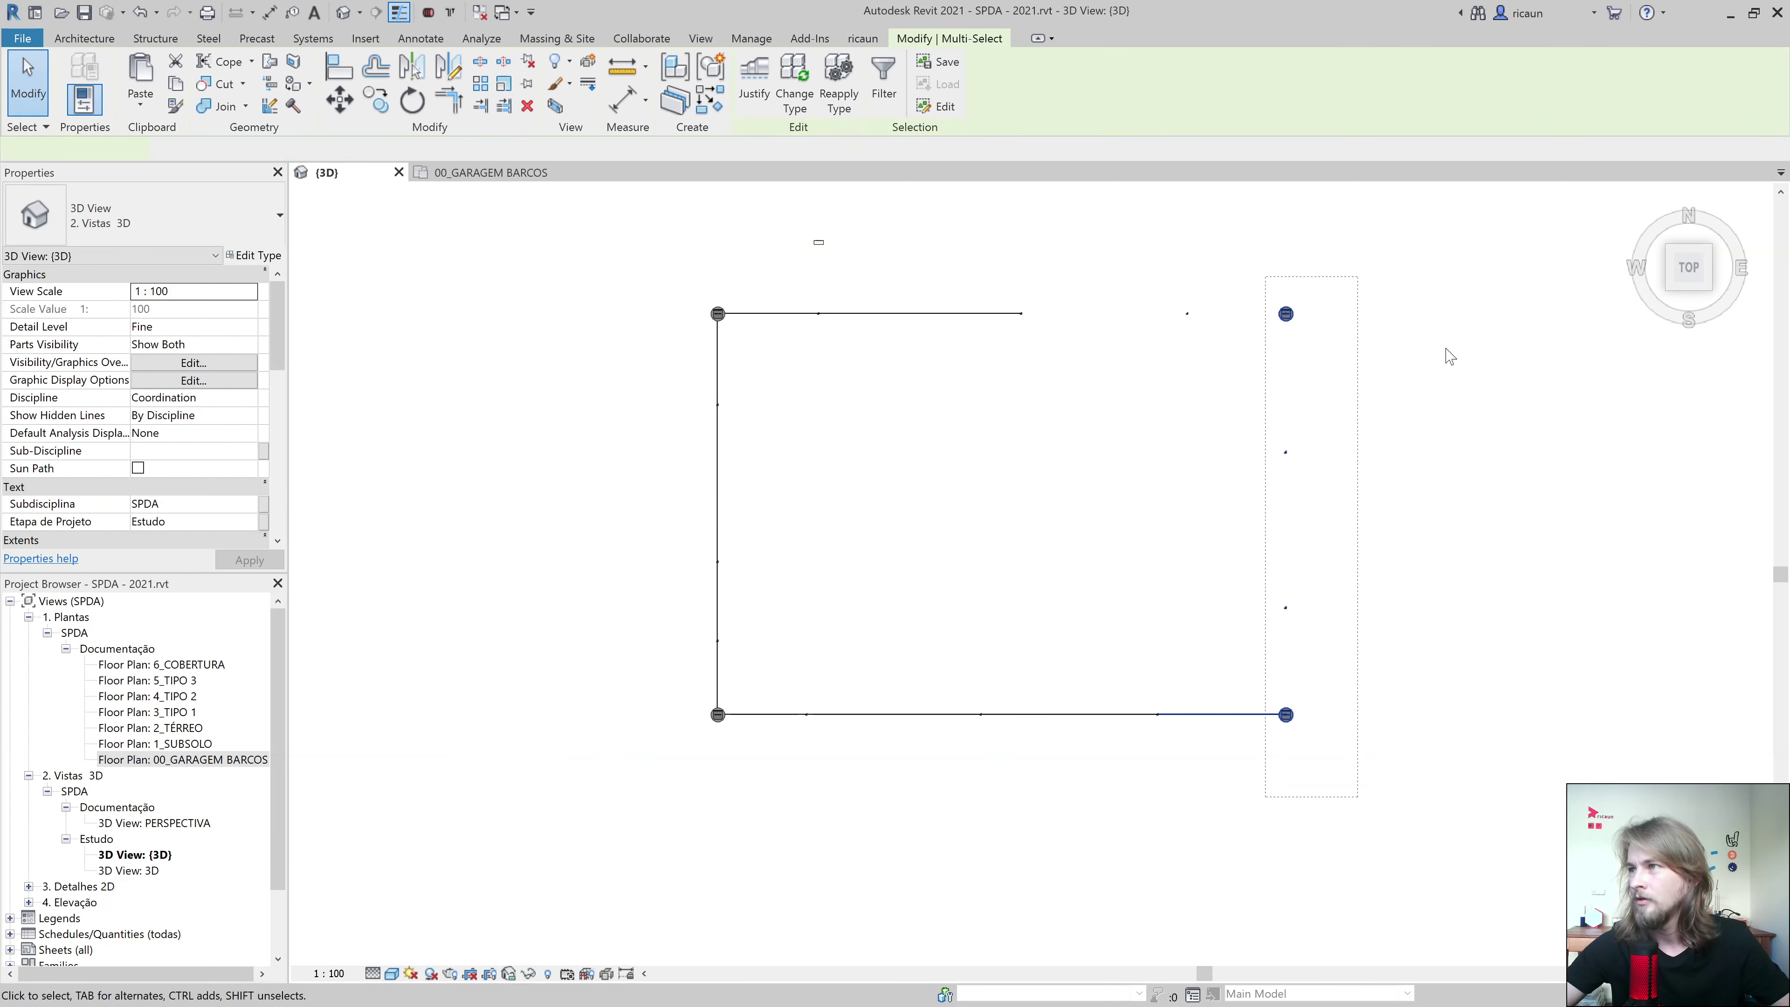
left_click_drag(1398, 357, 991, 274)
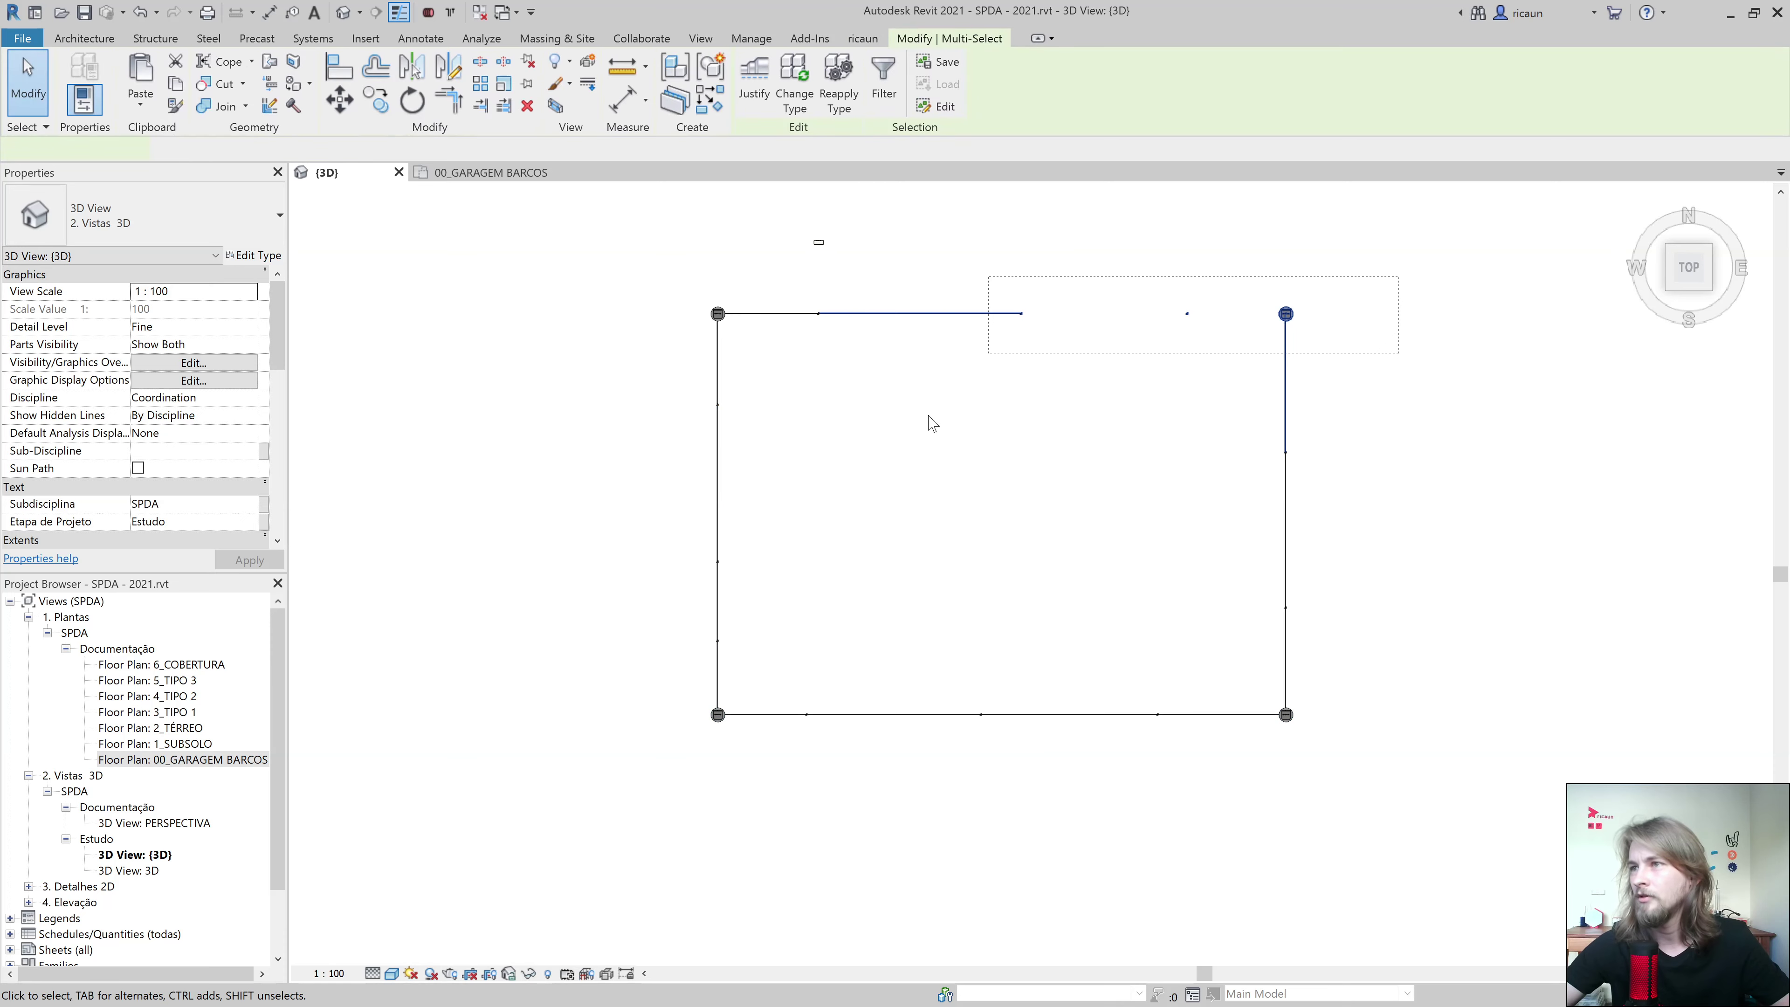
left_click(837, 356)
left_click_drag(779, 368, 641, 264)
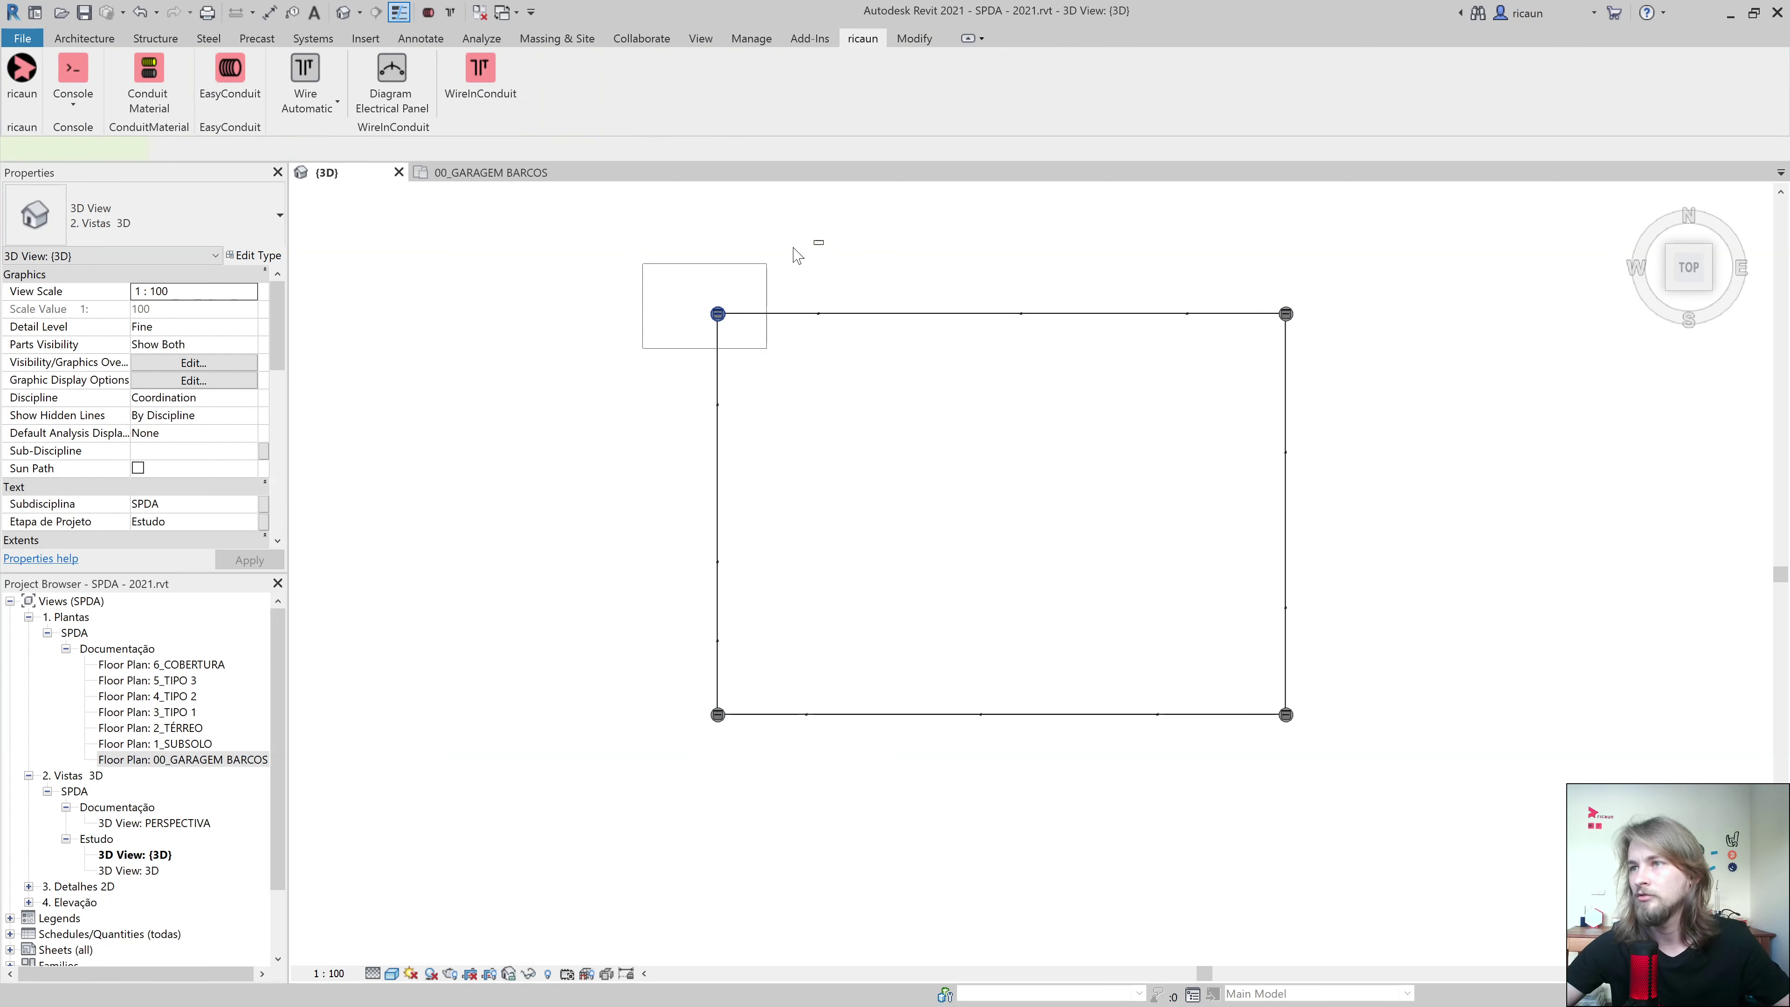
left_click_drag(873, 283, 780, 222, "ctrl")
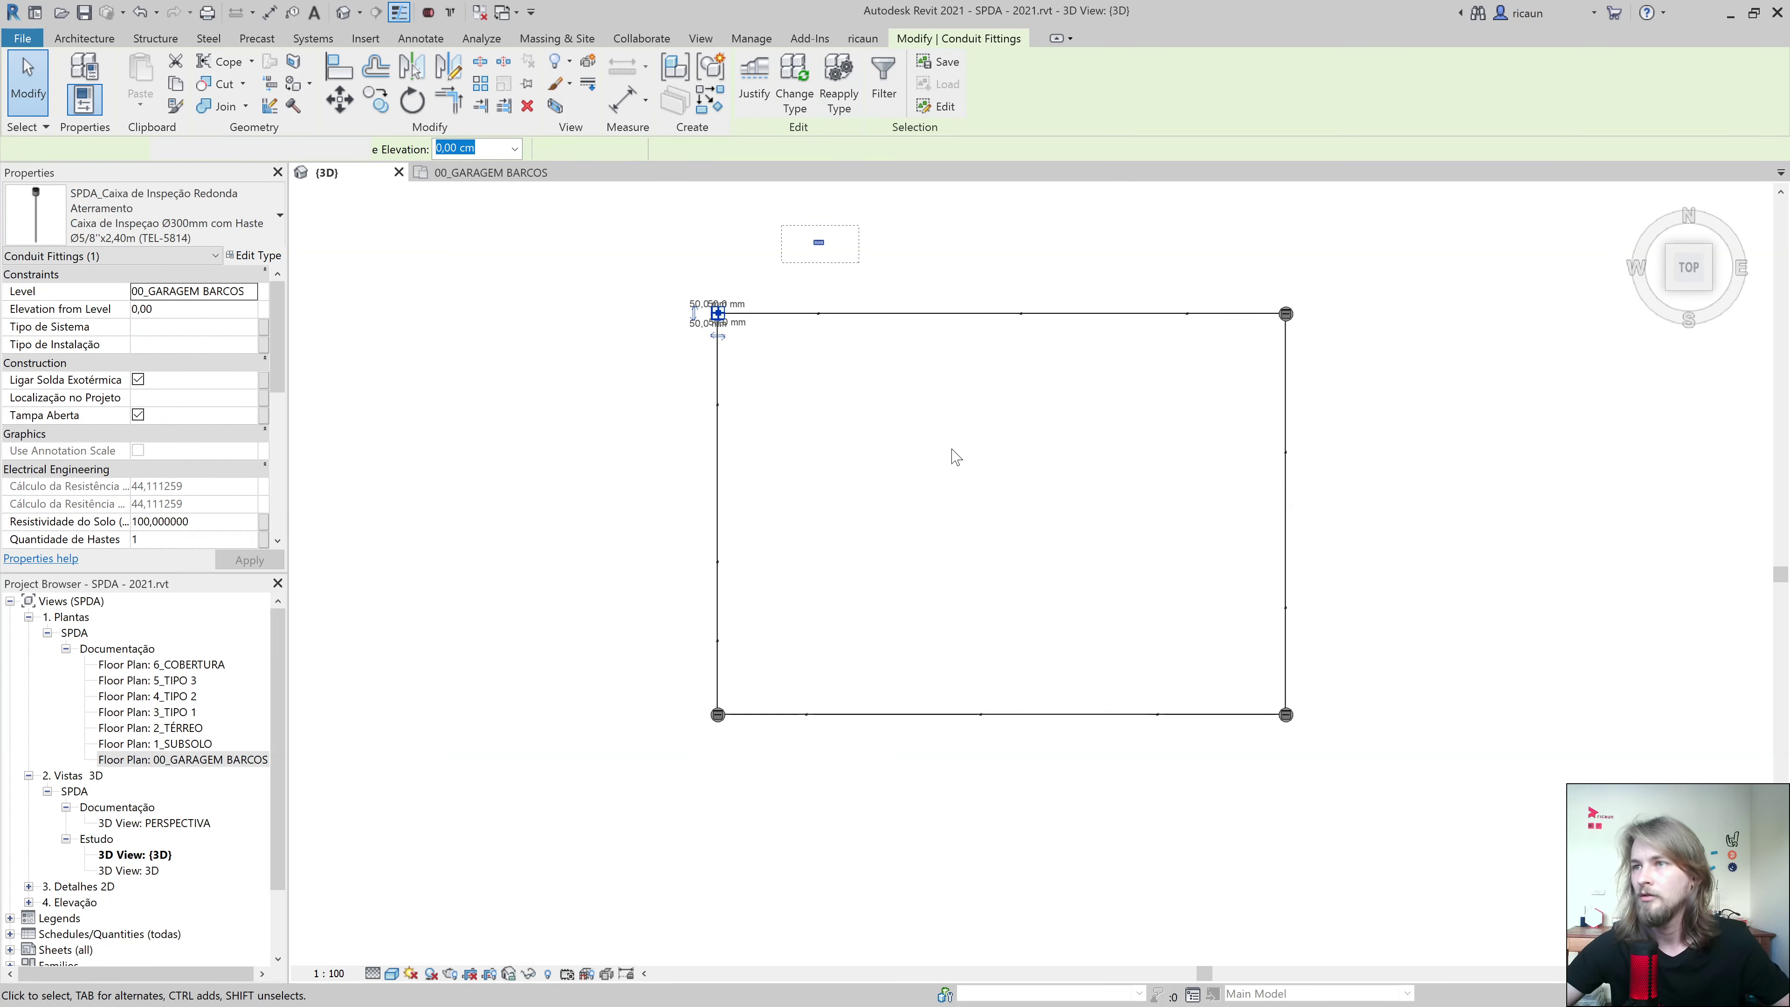
left_click(1006, 450)
Orbit back to an angled 3D view and zoom to fit the whole ground ring.
scroll(819, 300, "up", 4)
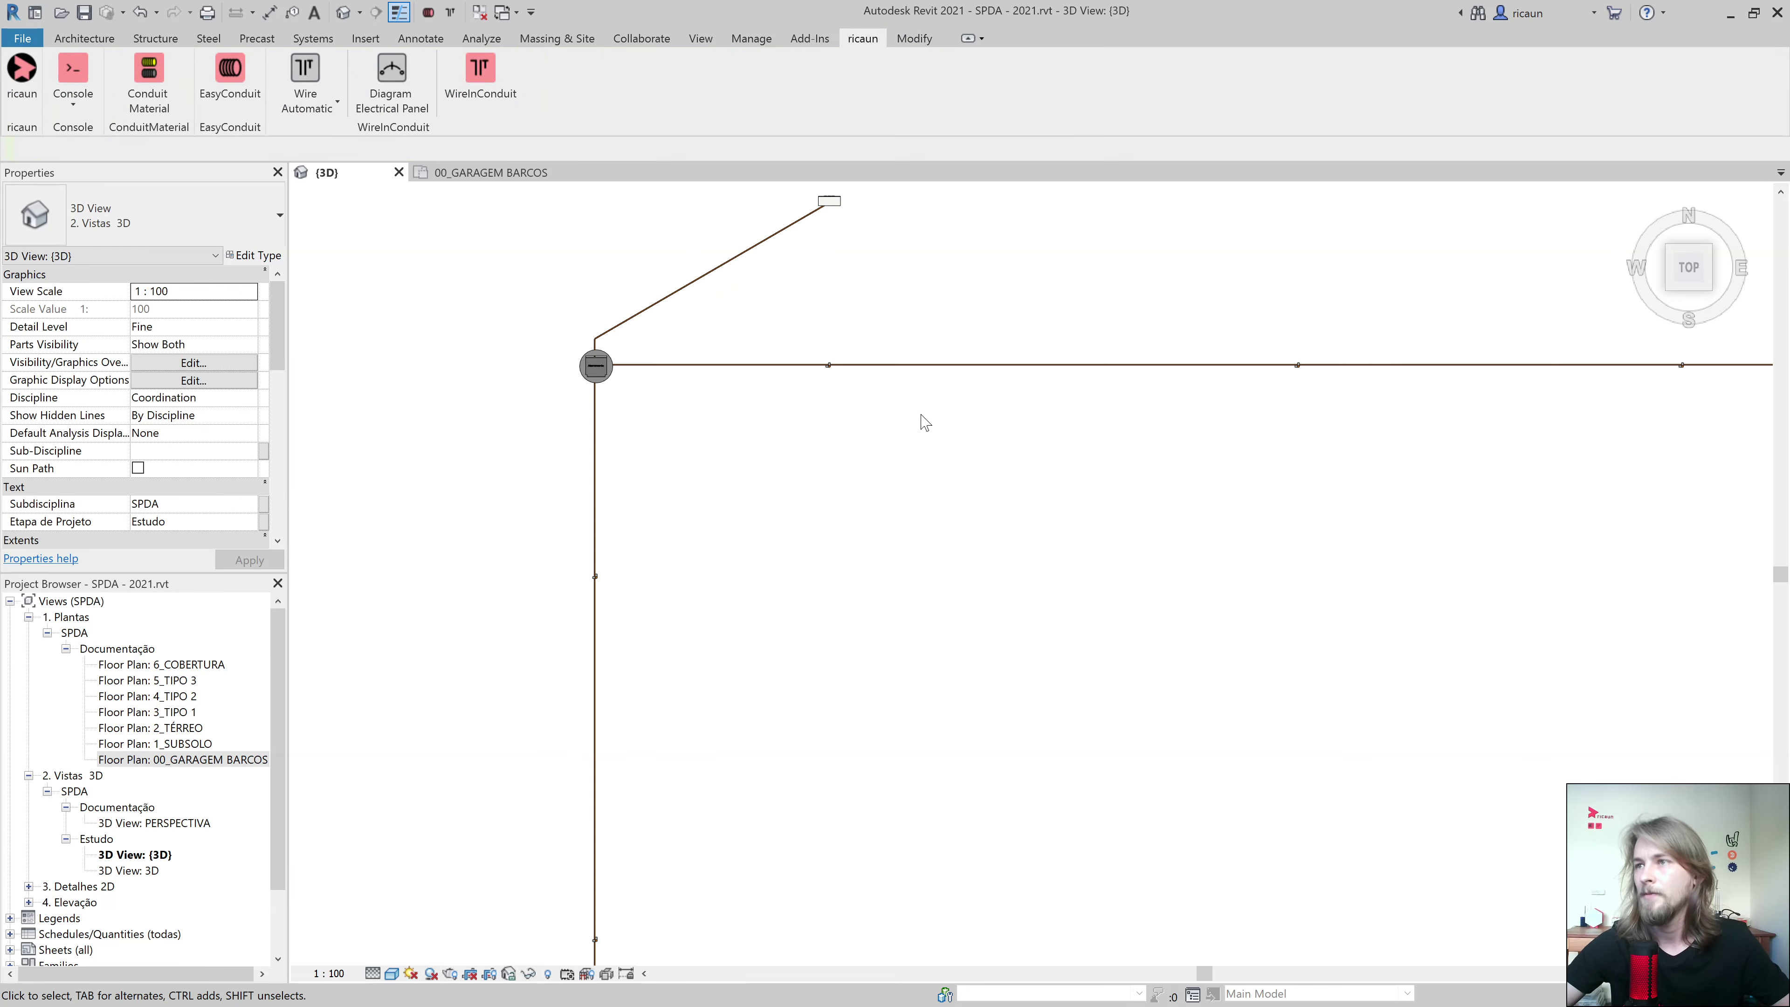
mouse_move(1031, 525)
middle_mouse_down("shift")
mouse_move(1067, 464)
mouse_move(1047, 399)
mouse_move(1085, 526)
middle_mouse_up("shift")
key("z")
key("f")
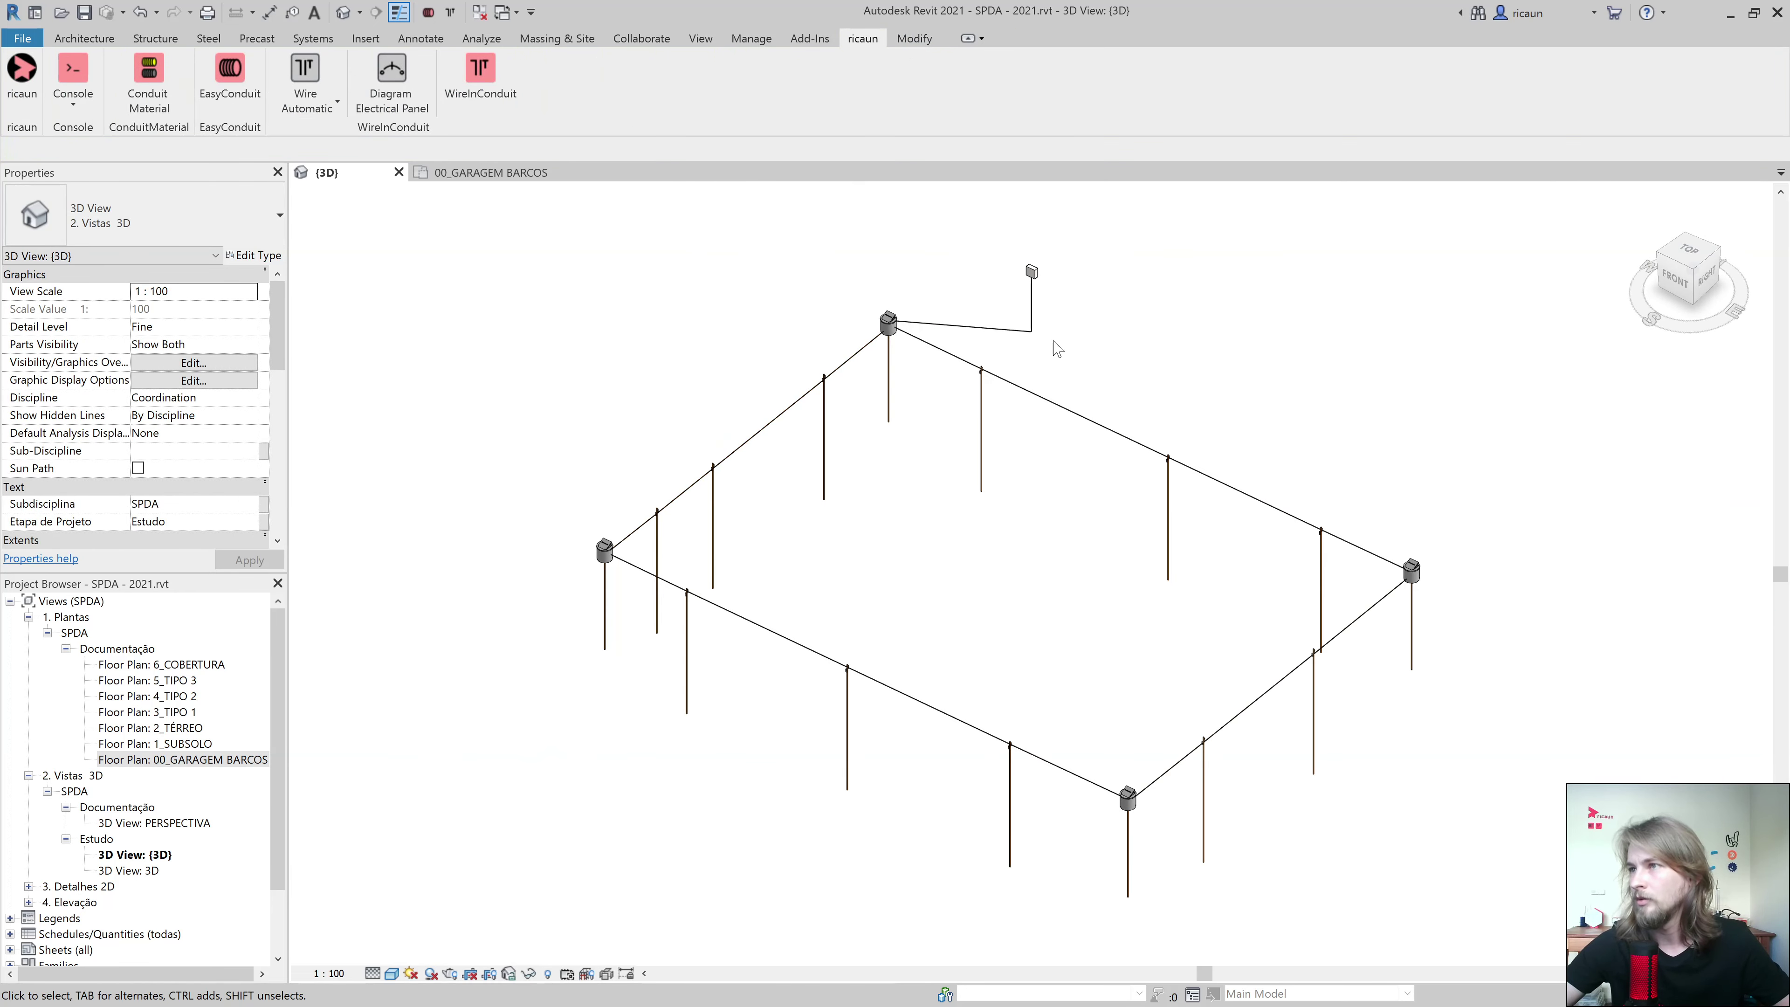
key("Tab")
left_click(1065, 418)
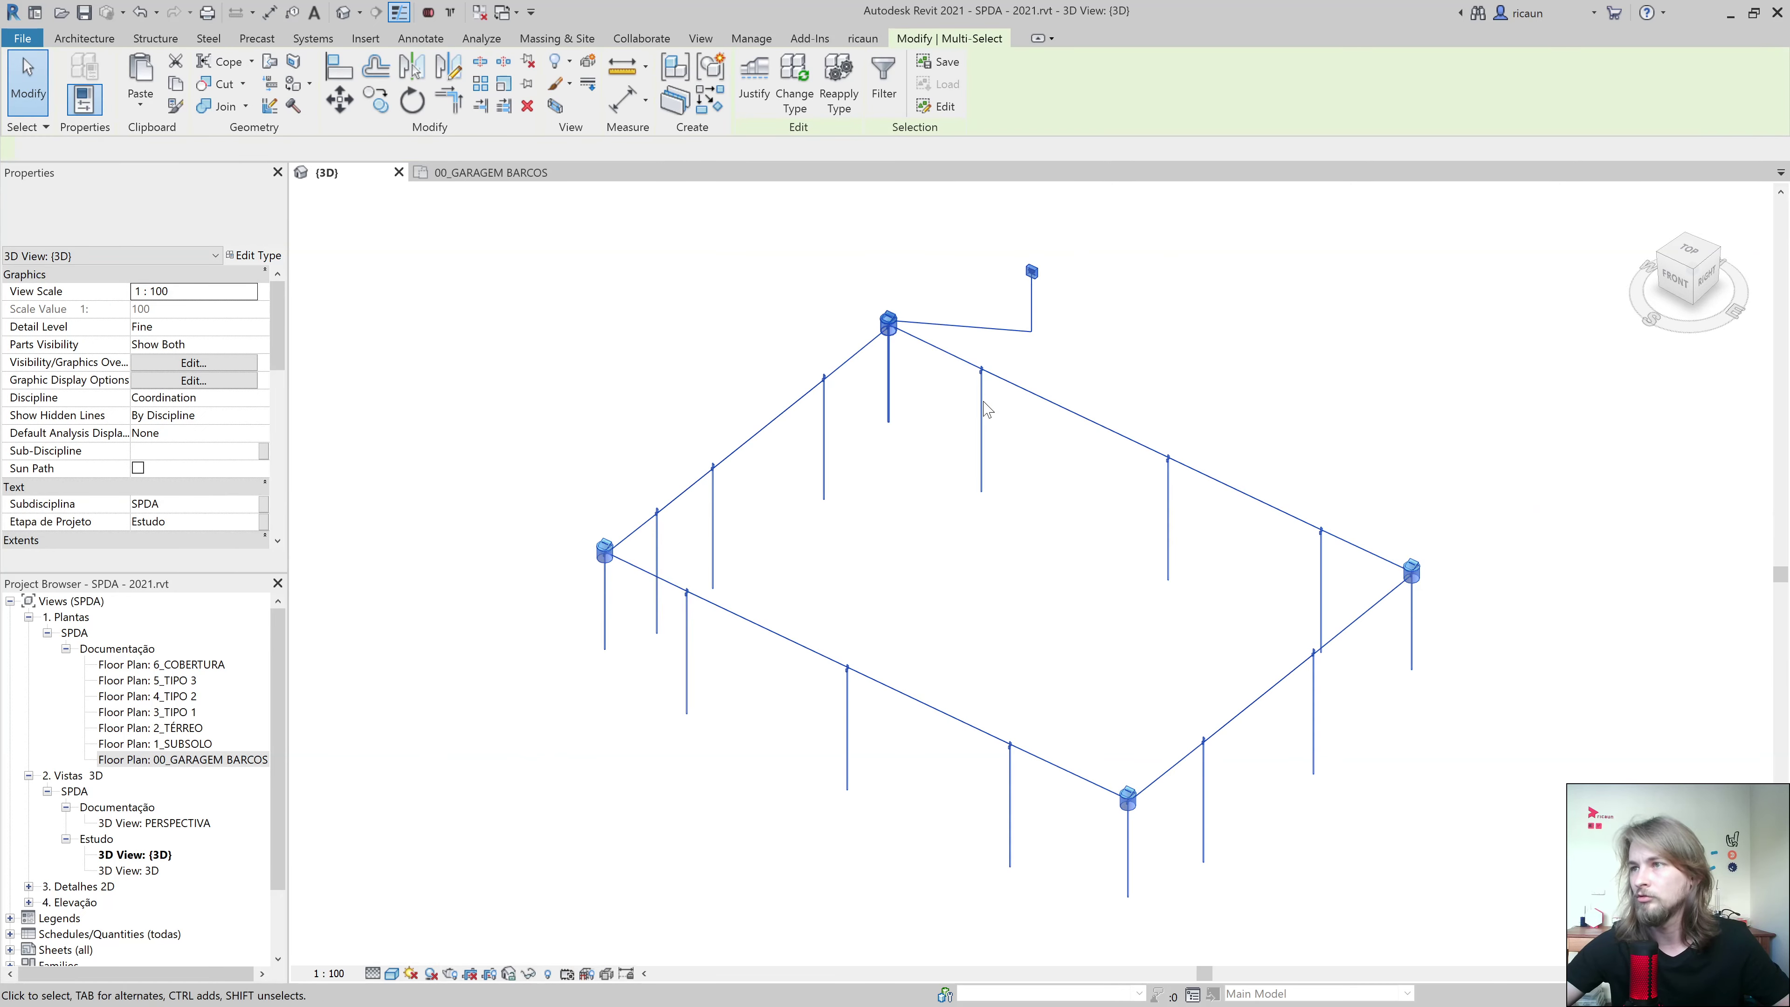
key("Escape")
scroll(993, 292, "up", 3)
scroll(994, 349, "up", 3)
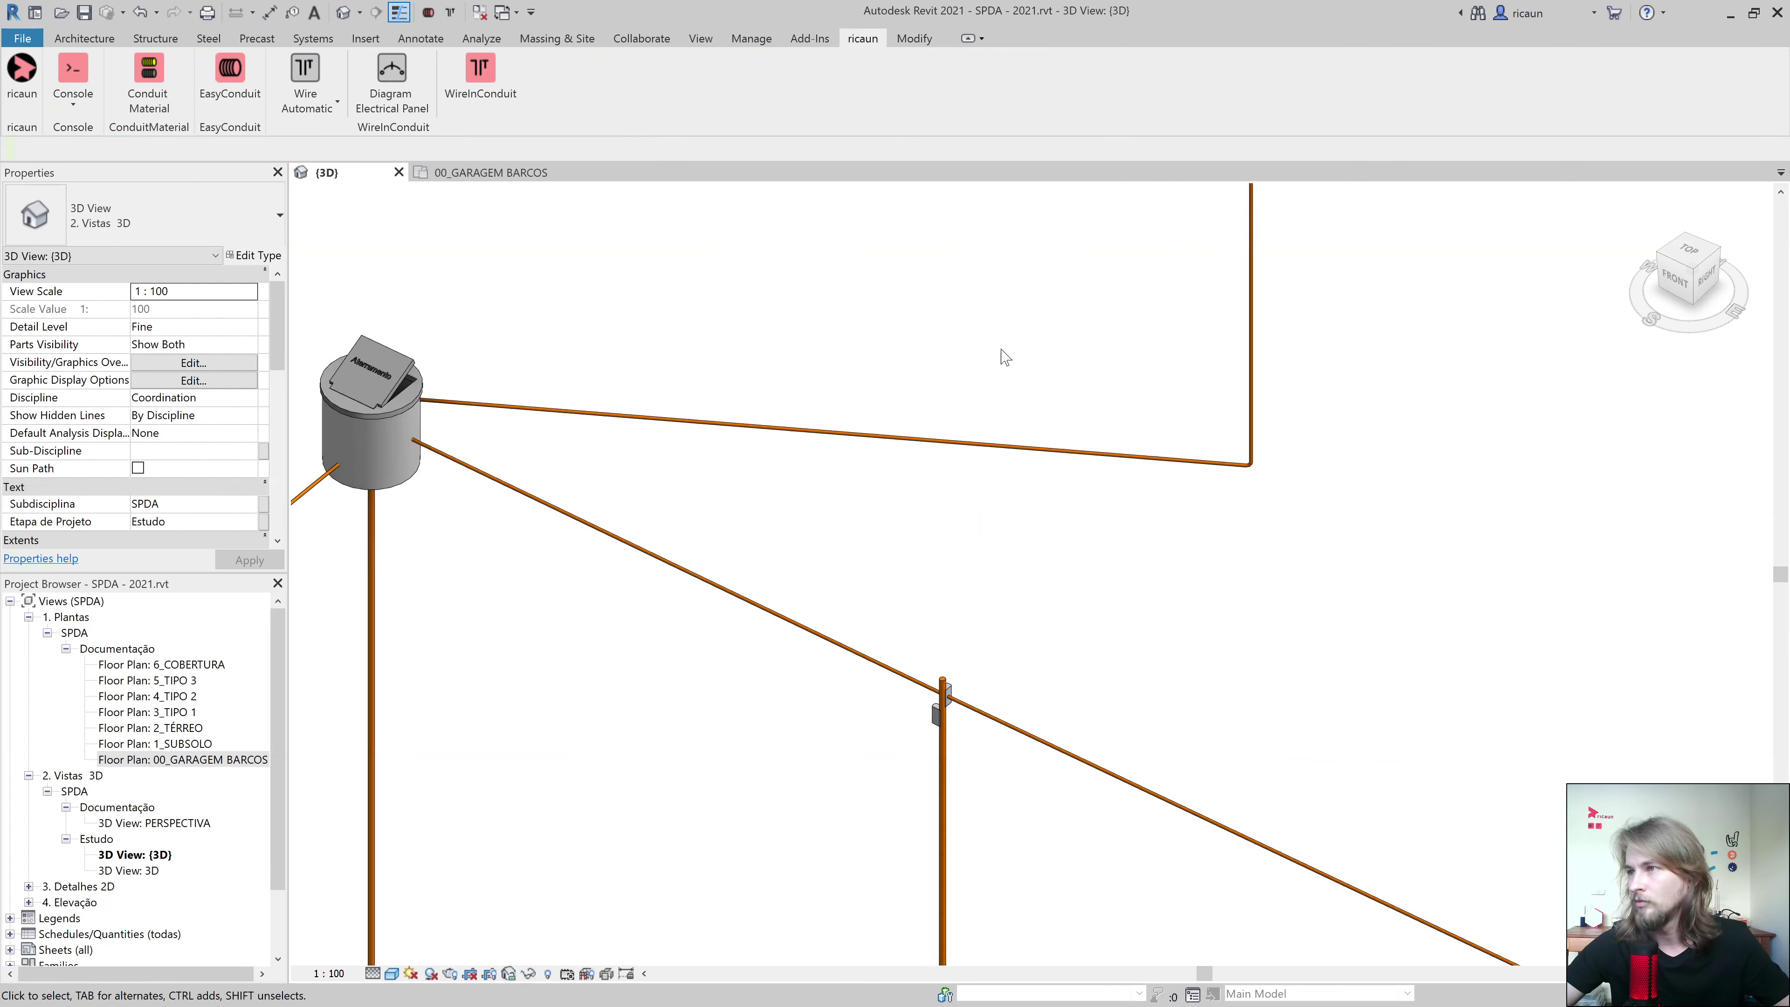
scroll(1004, 356, "up", 3)
scroll(837, 537, "down", 3)
scroll(837, 538, "down", 2)
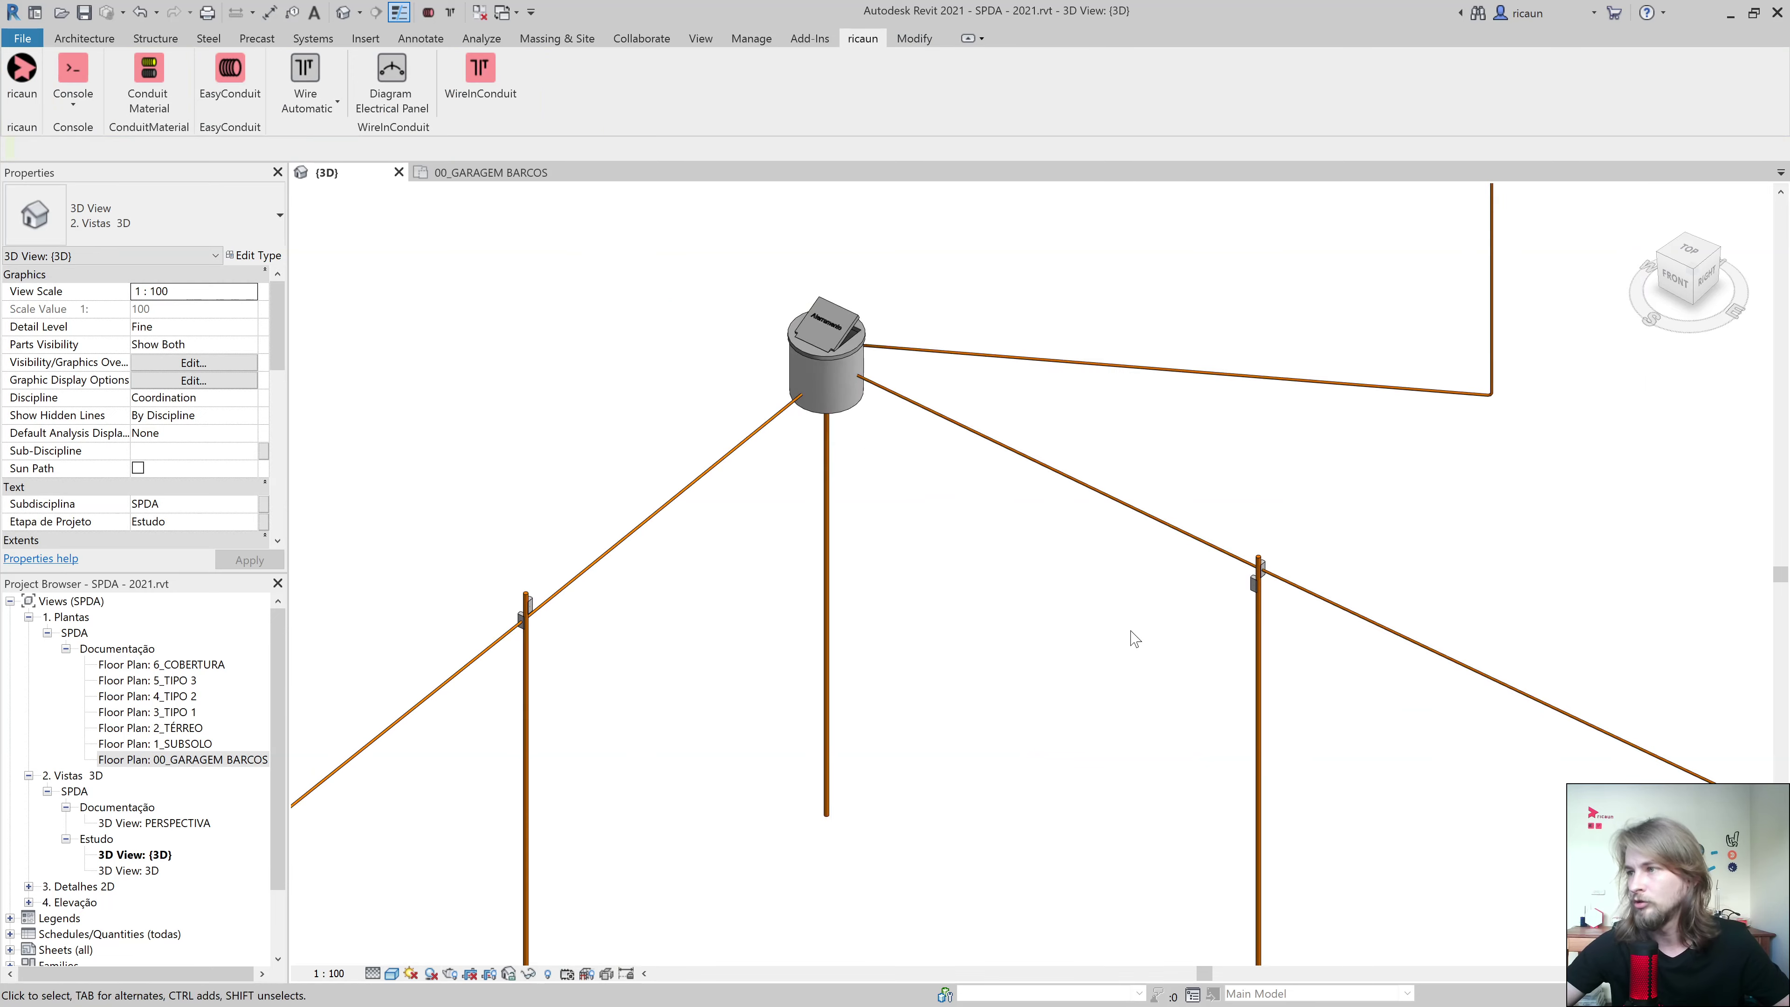
middle_click_drag(881, 536, 938, 436)
scroll(938, 436, "down", 4)
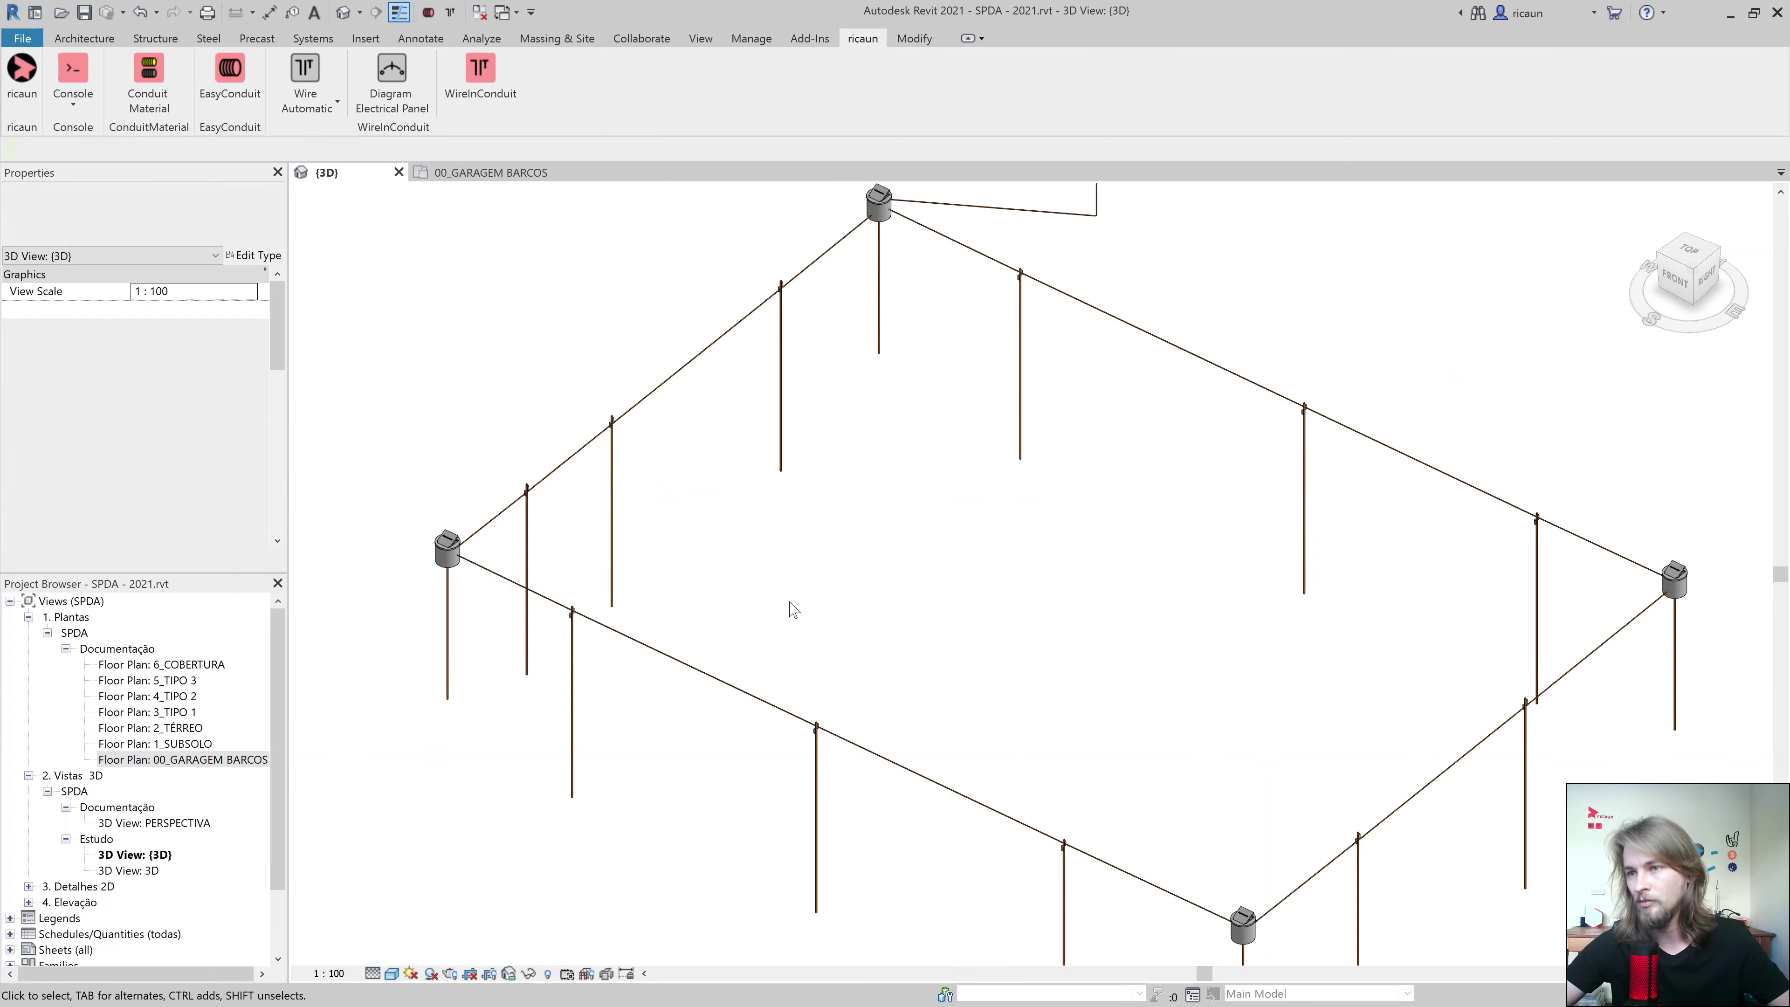